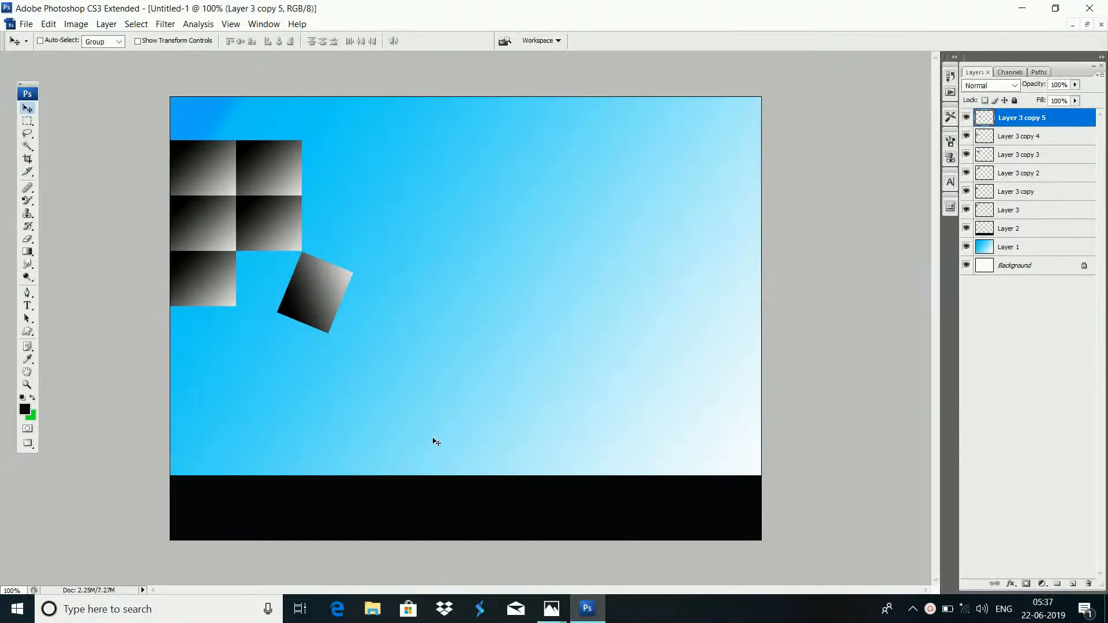
- Close the current document without saving and create a 1024 x 768 pixel RGB document at 72 pixels/inch with a white background
{"action": "key", "text": "ctrl+w"}
{"action": "key", "text": "n"}
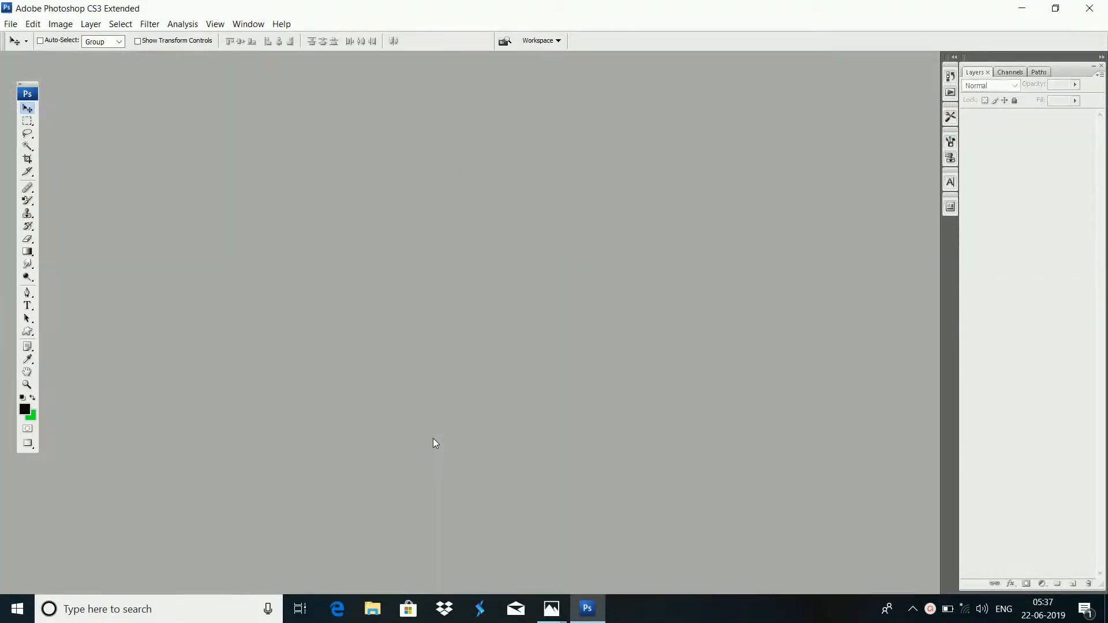
{"action": "key", "text": "ctrl+n"}
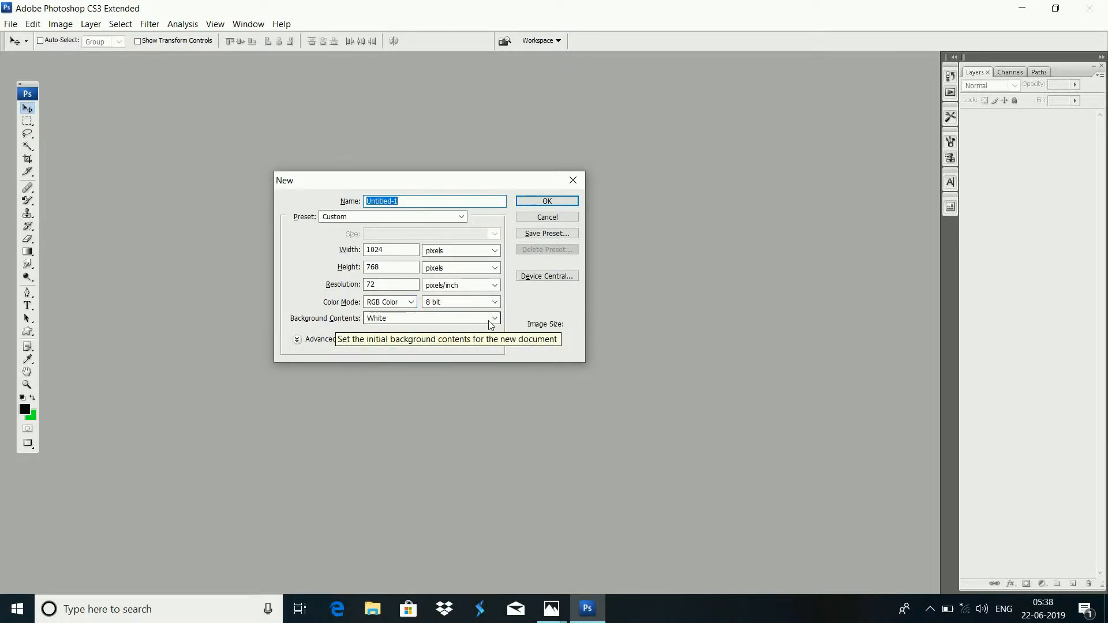
{"action": "left_click", "coordinate": [411, 303]}
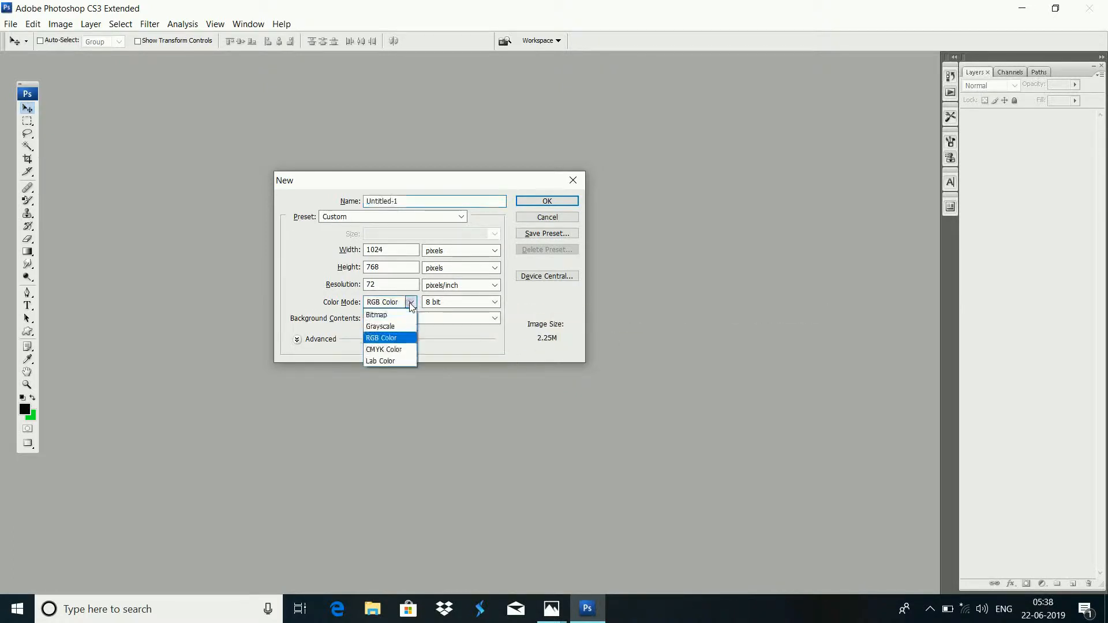
{"action": "left_click", "coordinate": [411, 338]}
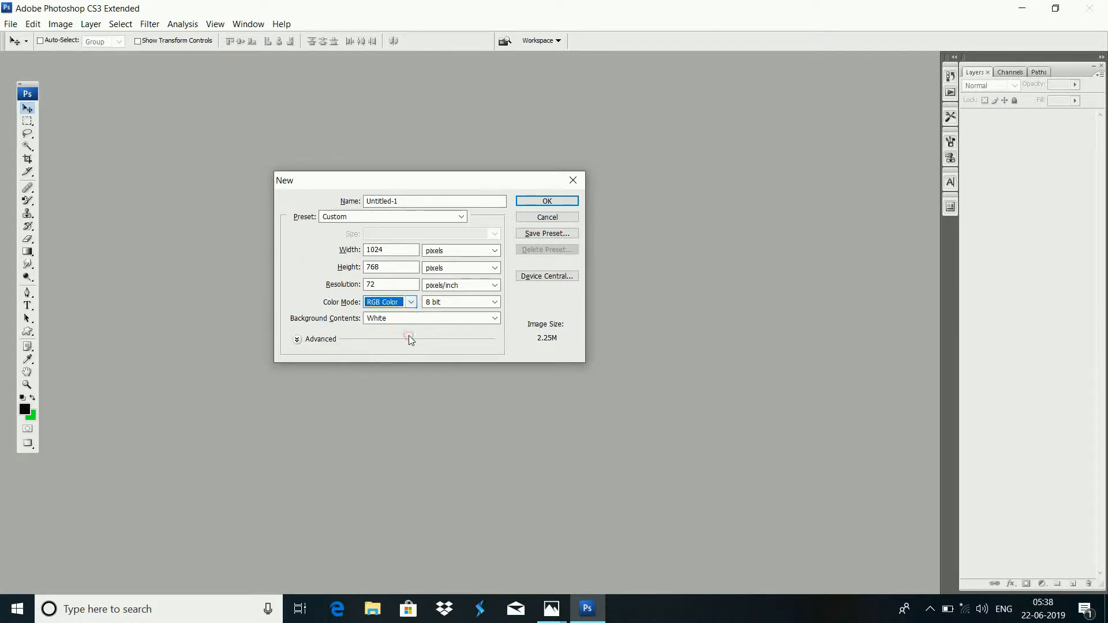
{"action": "left_click", "coordinate": [559, 203]}
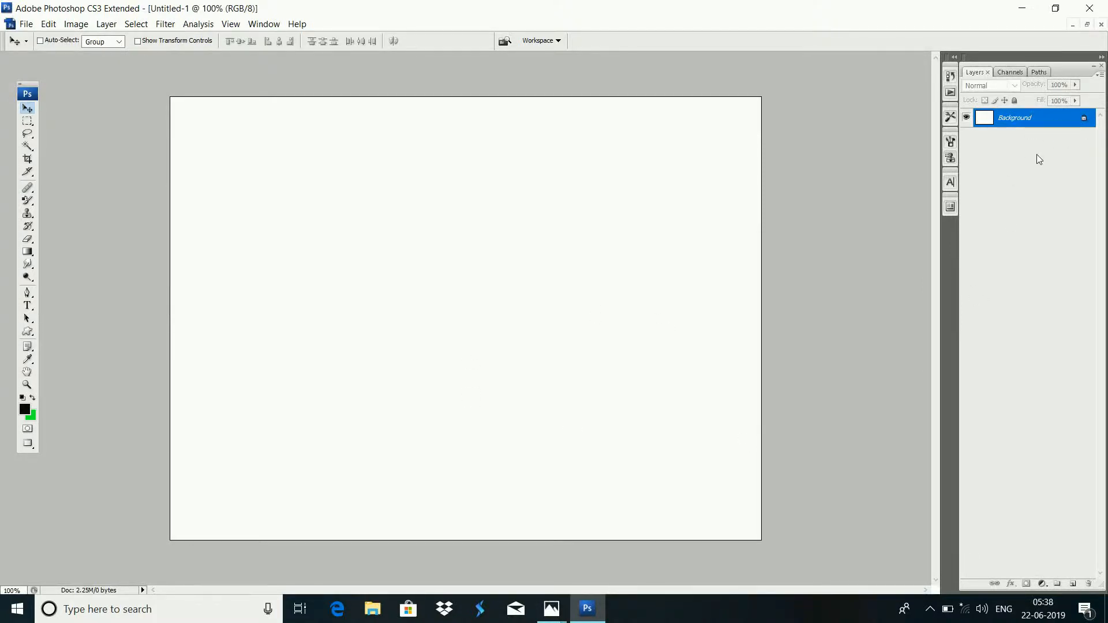
- Add a new layer named Layer 1 and make a rectangular selection covering the whole canvas
{"action": "key", "text": "ctrl+shift+n"}
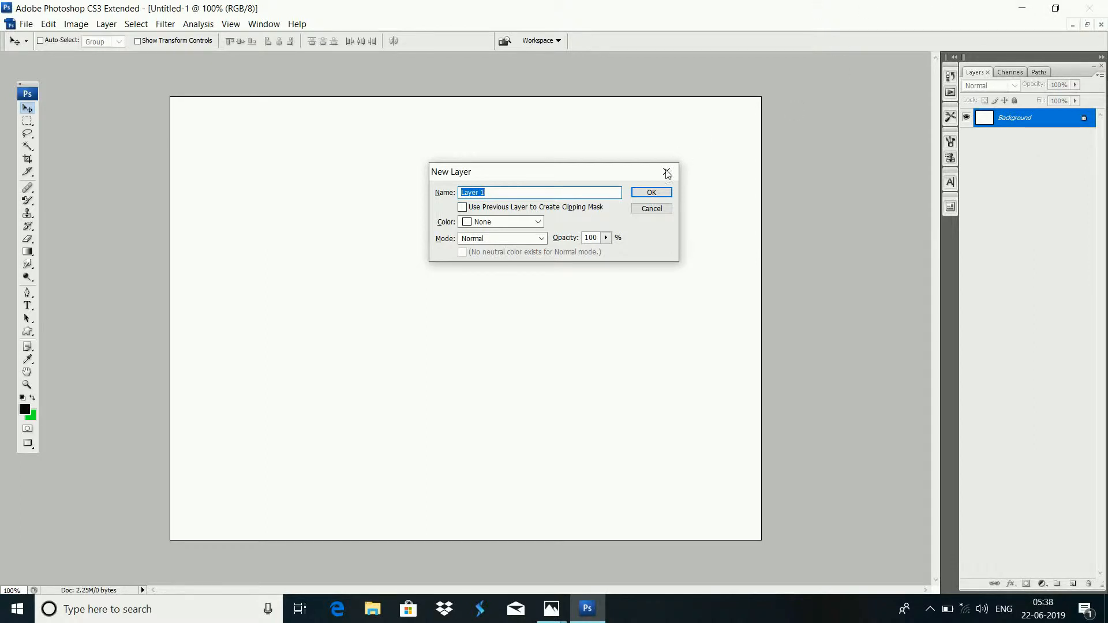
{"action": "left_click", "coordinate": [649, 193]}
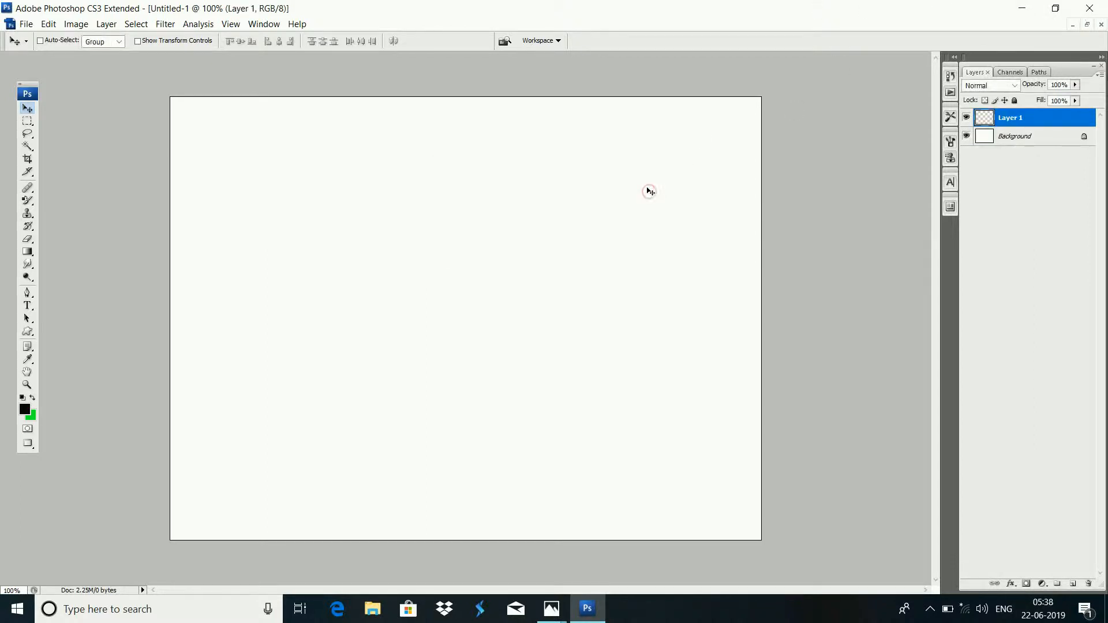
{"action": "left_click", "coordinate": [27, 121]}
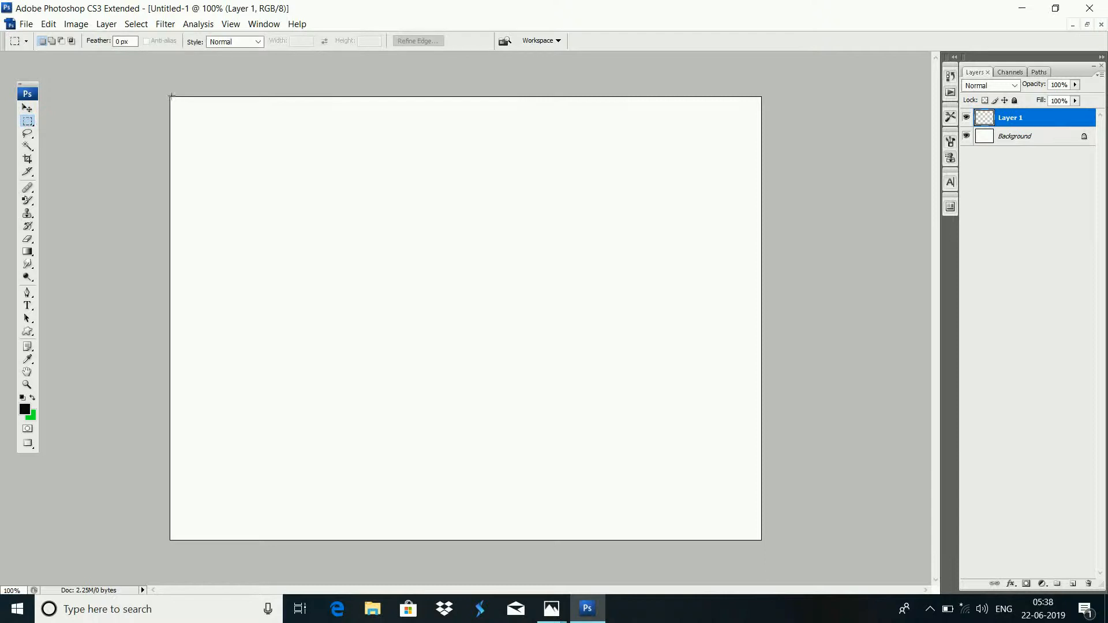
{"action": "left_click_drag", "start_coordinate": [170, 93], "coordinate": [772, 549]}
{"action": "left_click", "coordinate": [27, 252]}
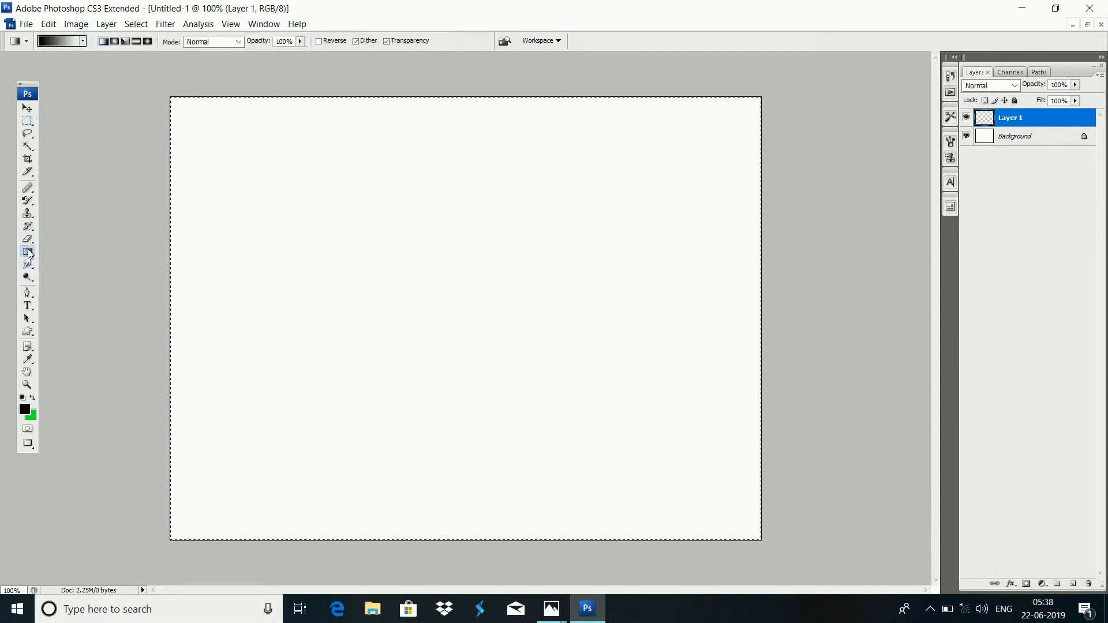
{"action": "left_click", "coordinate": [63, 40]}
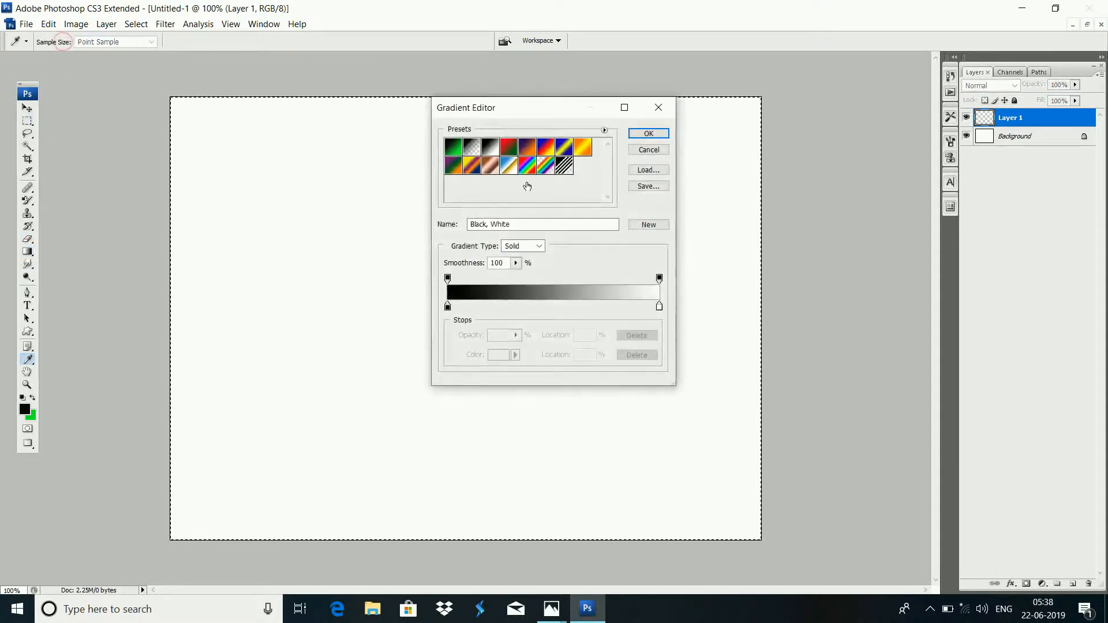
{"action": "left_click", "coordinate": [454, 148]}
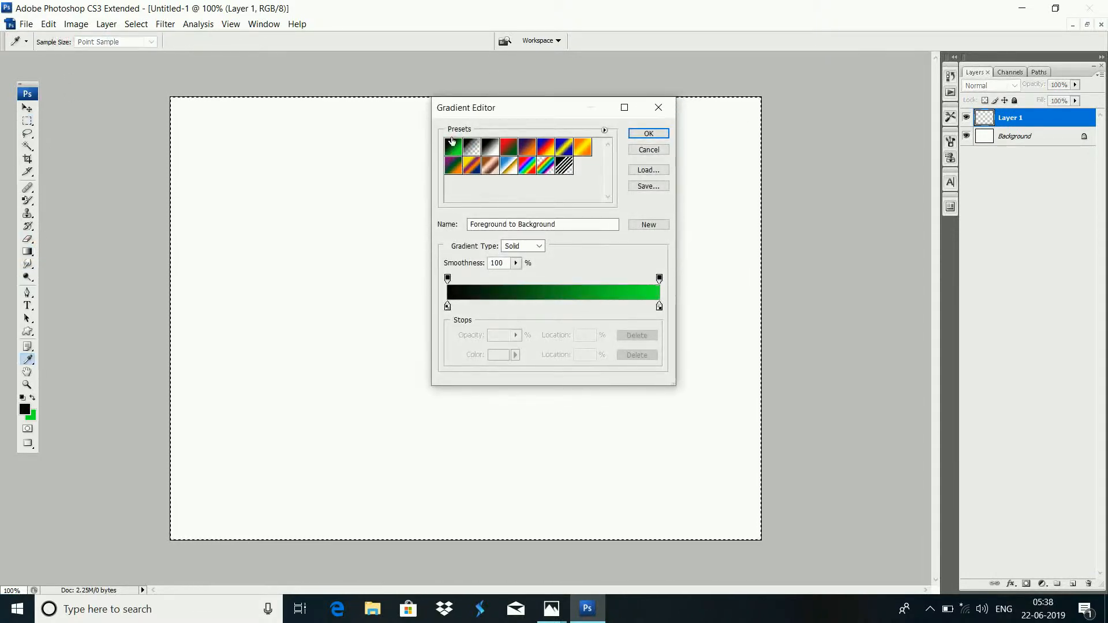
{"action": "left_click", "coordinate": [648, 133]}
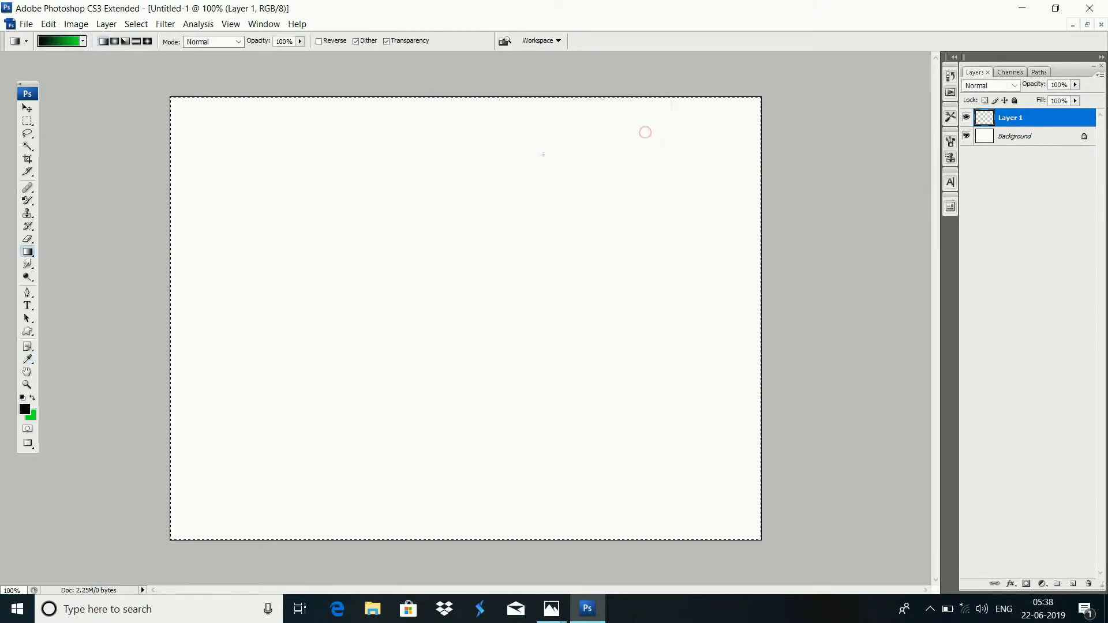
{"action": "left_click_drag", "start_coordinate": [222, 128], "coordinate": [735, 493]}
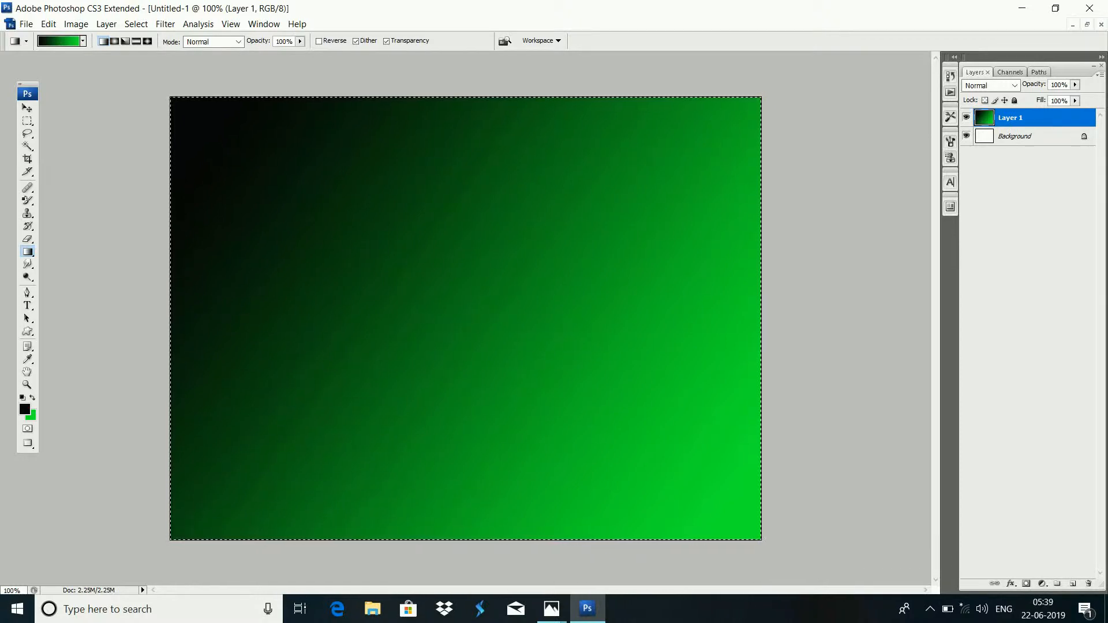
{"action": "key", "text": "Delete"}
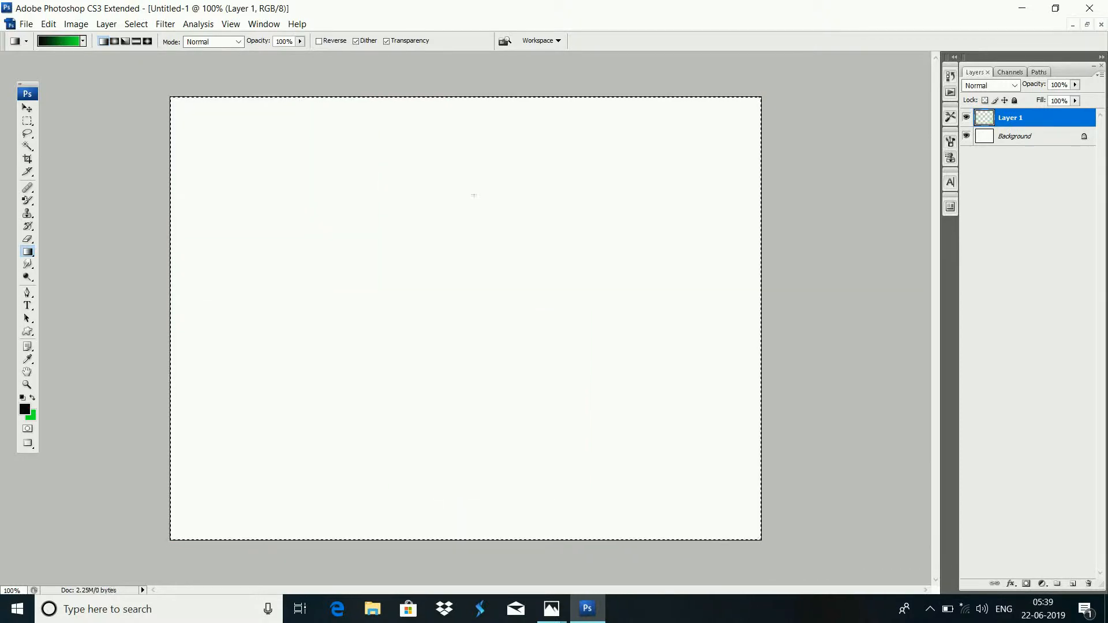
- Fill the selection with the Foreground to Background gradient, black in the canvas's upper-right corner to green in the lower-left, and deselect
{"action": "left_click", "coordinate": [84, 41]}
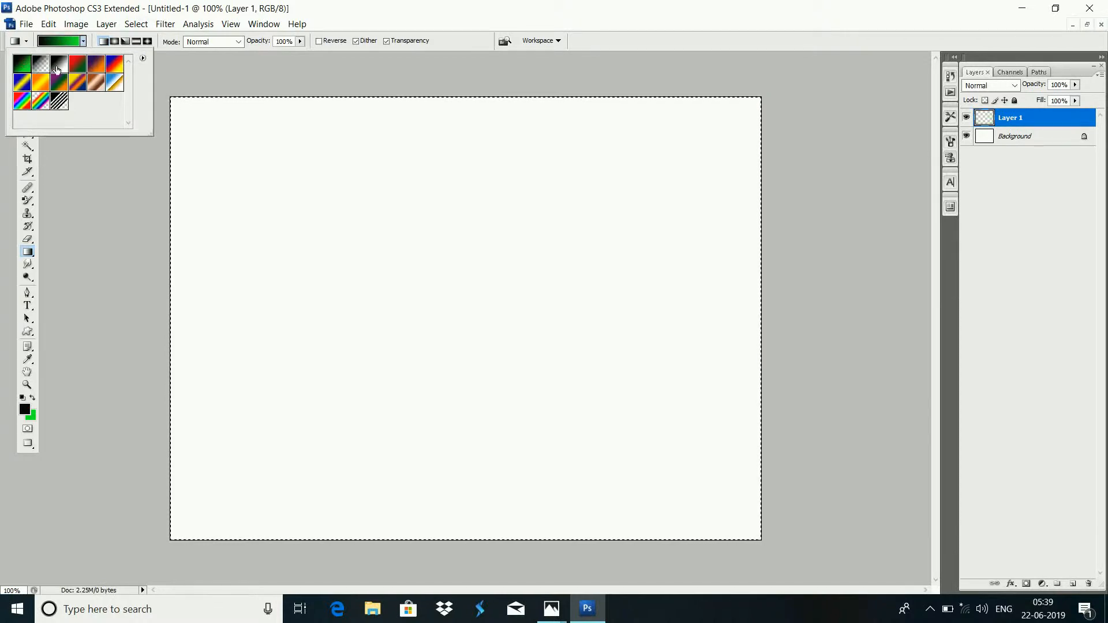
{"action": "double_click", "coordinate": [21, 64]}
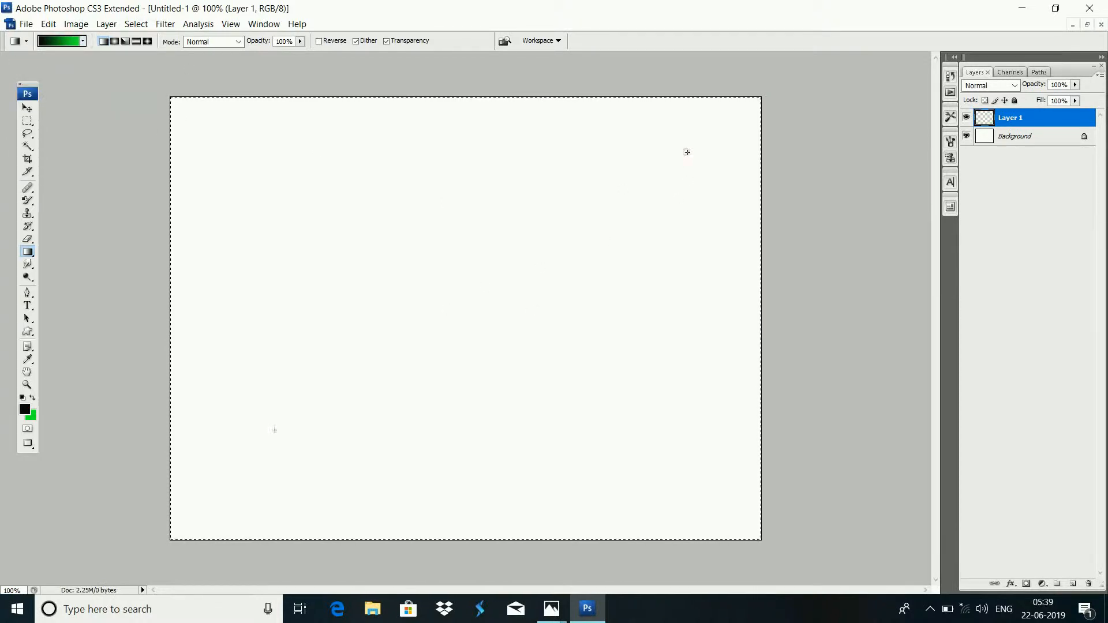
{"action": "left_click_drag", "start_coordinate": [274, 430], "coordinate": [686, 151]}
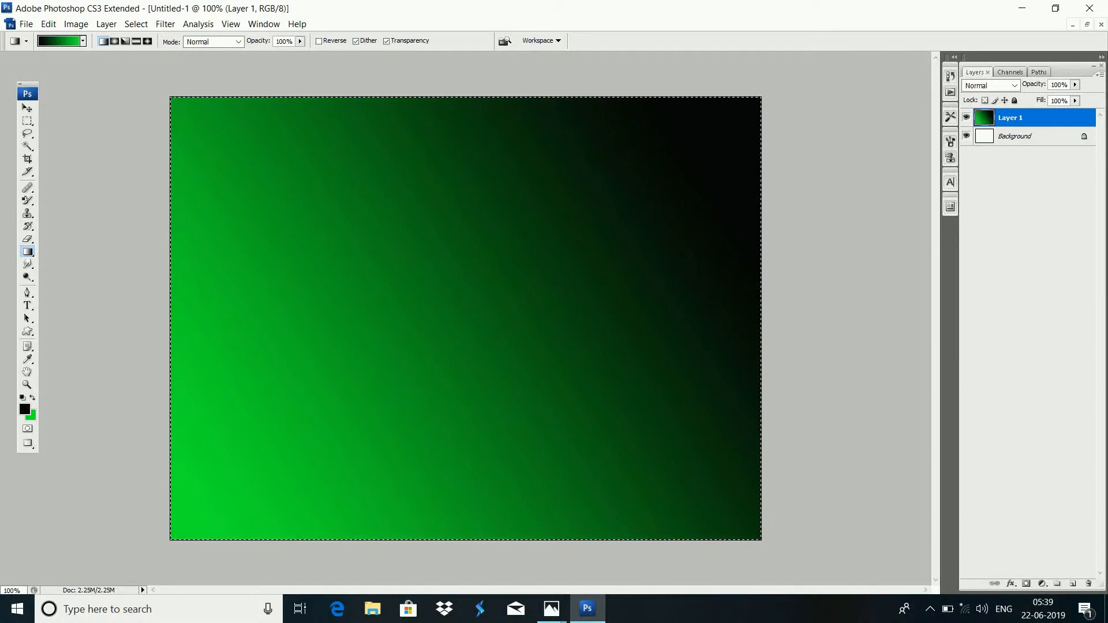
{"action": "key", "text": "ctrl+d"}
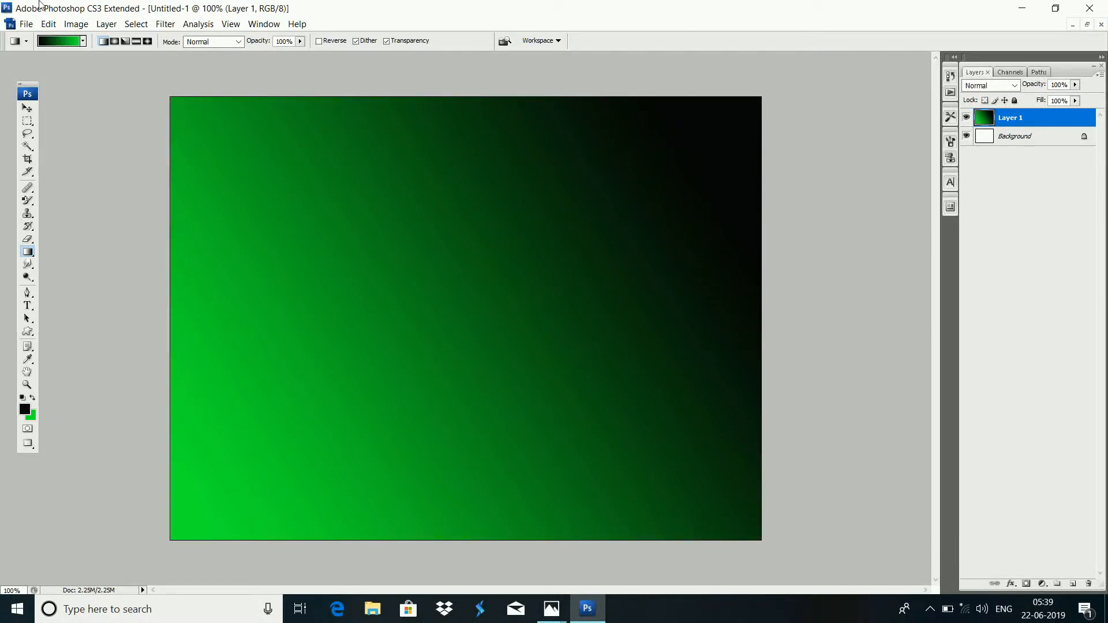
- Make a small rectangular selection near the canvas's upper-left corner and add a new layer named Layer 2
{"action": "left_click", "coordinate": [27, 122]}
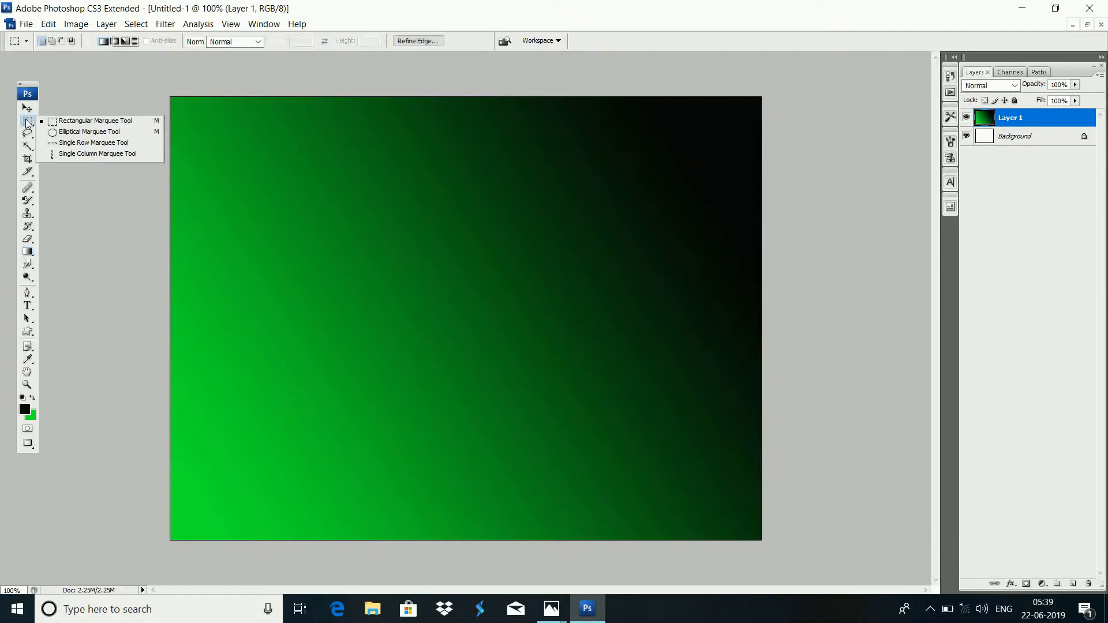
{"action": "left_click", "coordinate": [85, 119]}
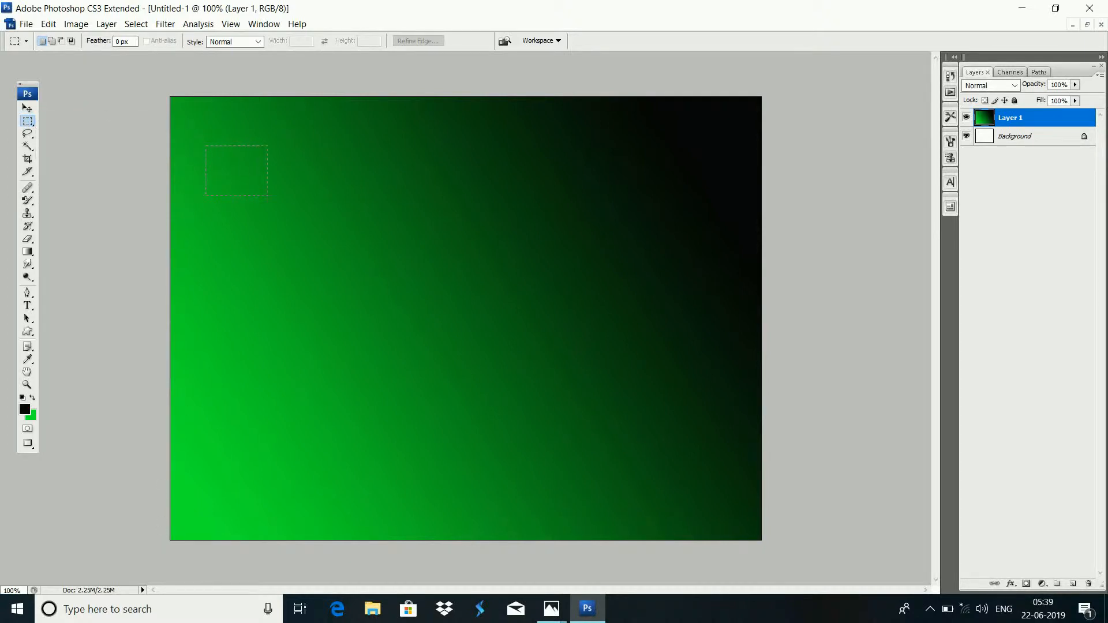
{"action": "left_click_drag", "start_coordinate": [265, 194], "coordinate": [265, 193]}
{"action": "key", "text": "ctrl+shift+n"}
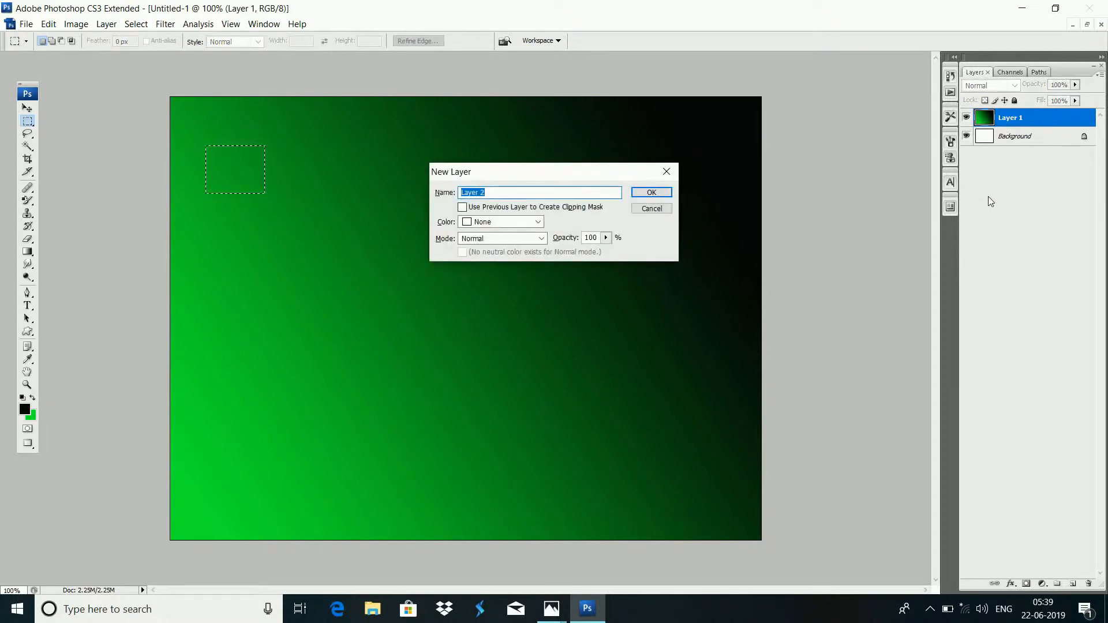
{"action": "left_click", "coordinate": [646, 192]}
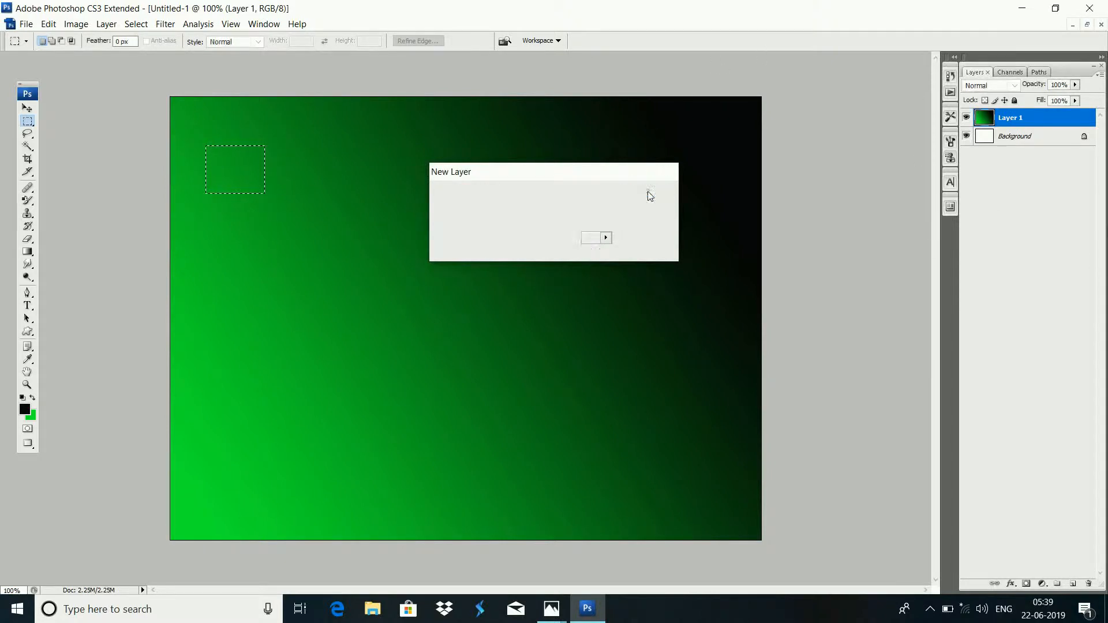
- Fill the small selection on Layer 2 with the Black, White gradient diagonally from its upper-left to its lower-right corner
{"action": "left_click", "coordinate": [27, 254]}
{"action": "left_click", "coordinate": [57, 40]}
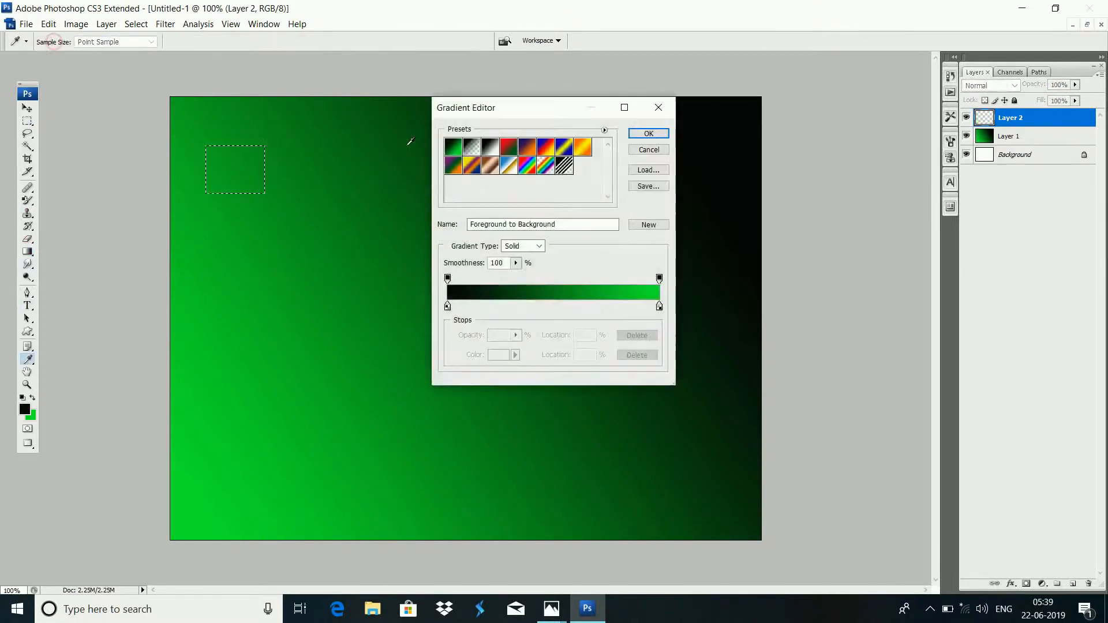
{"action": "left_click", "coordinate": [491, 147]}
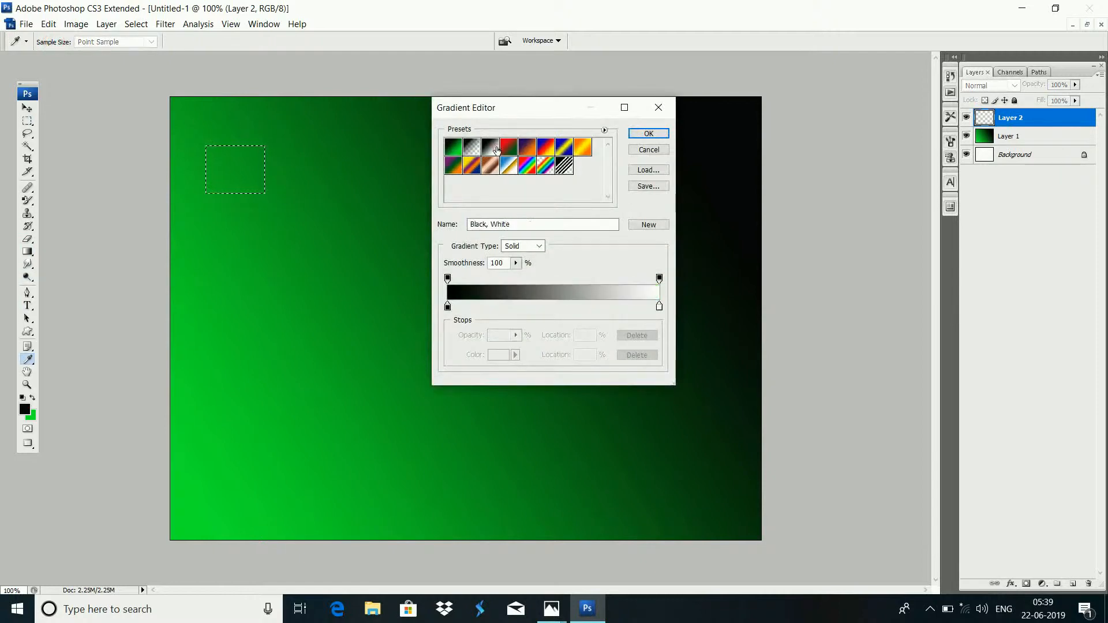
{"action": "left_click", "coordinate": [651, 133]}
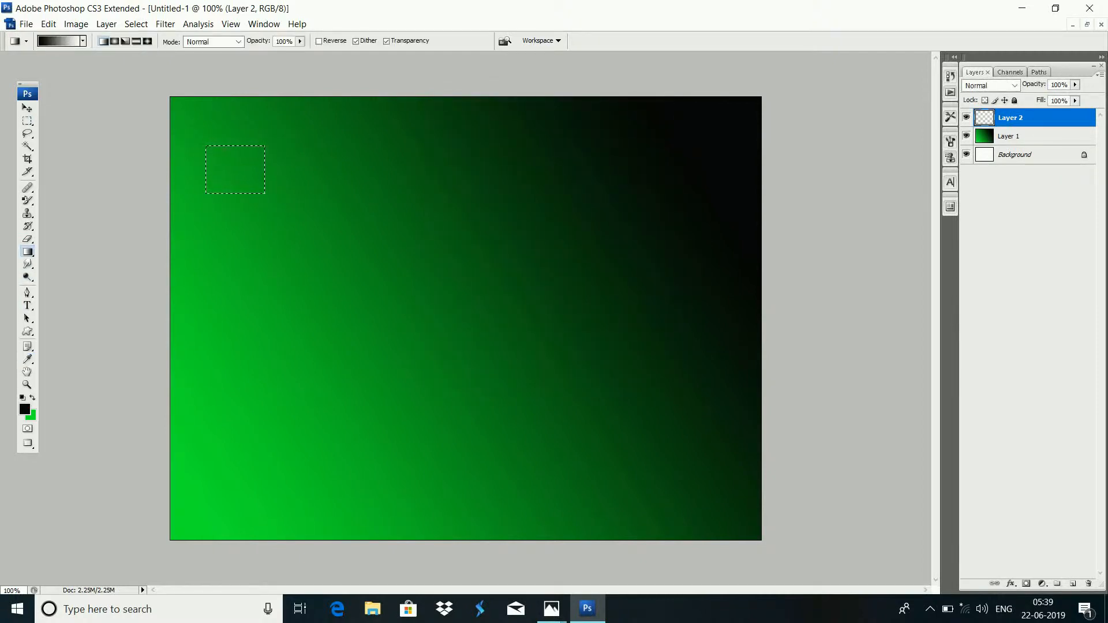
{"action": "left_click_drag", "start_coordinate": [245, 182], "coordinate": [245, 182]}
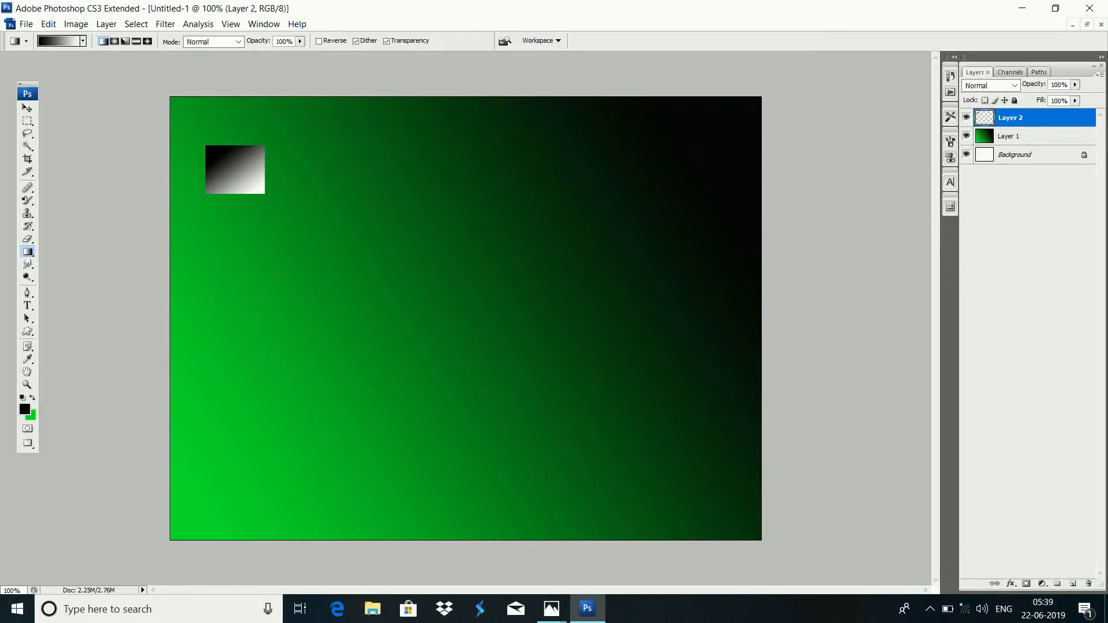
- Rotate the gradient tile on Layer 2 clockwise with Free Transform until it sits diagonally, and apply the transformation
{"action": "key", "text": "ctrl+t"}
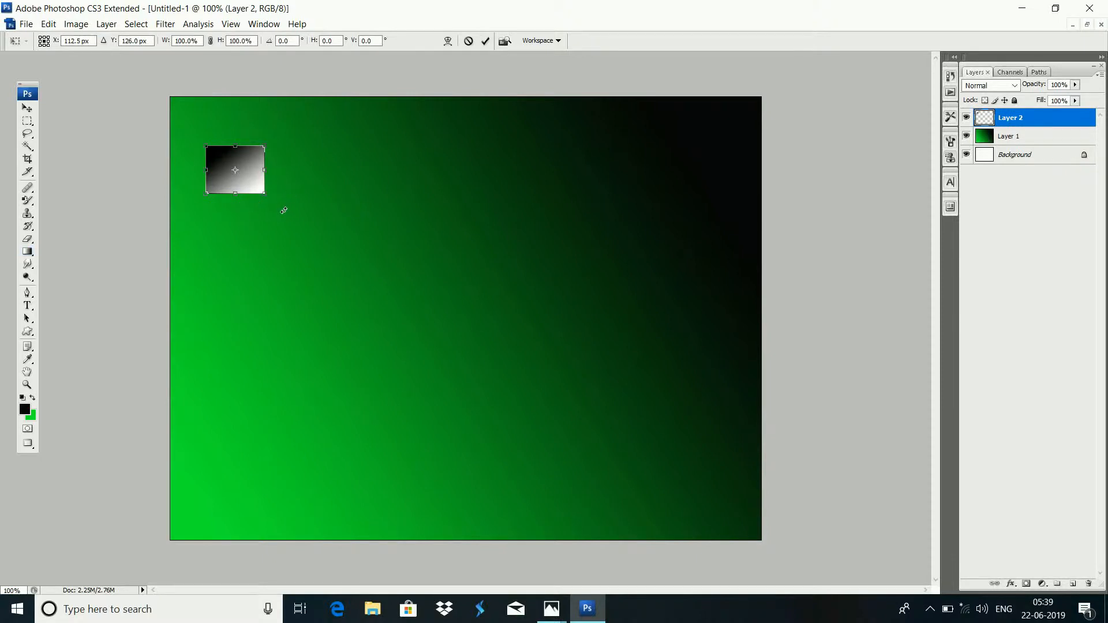
{"action": "left_click_drag", "start_coordinate": [283, 210], "coordinate": [223, 214]}
{"action": "key", "text": "Return"}
{"action": "key", "text": "g"}
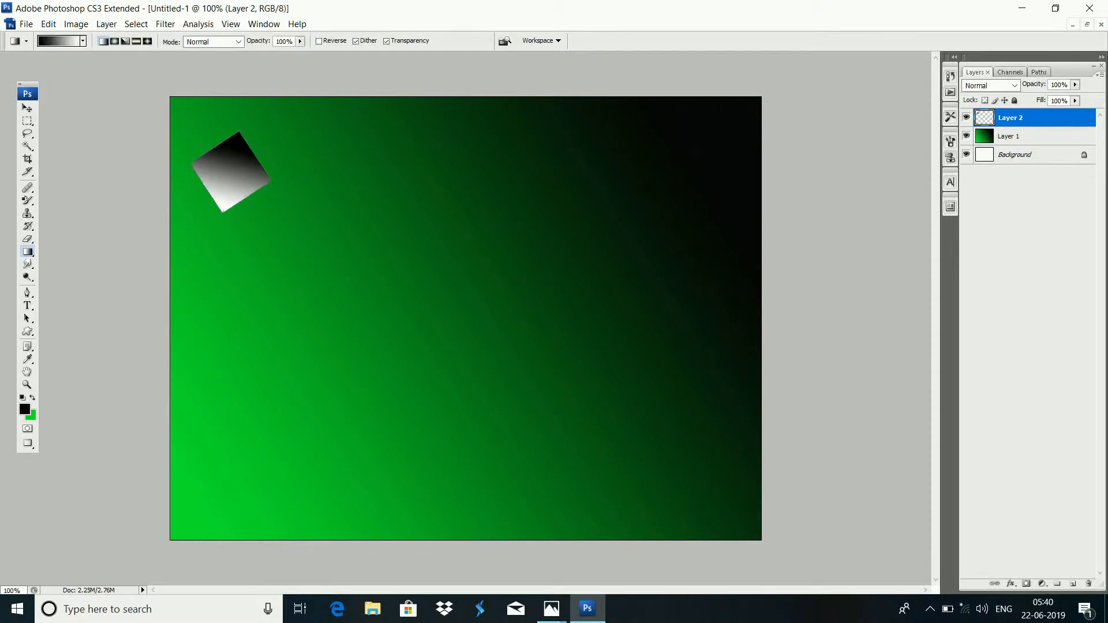
- Reposition the rotated tile near the canvas's left edge and place a duplicate against its lower-left side
{"action": "left_click", "coordinate": [27, 107]}
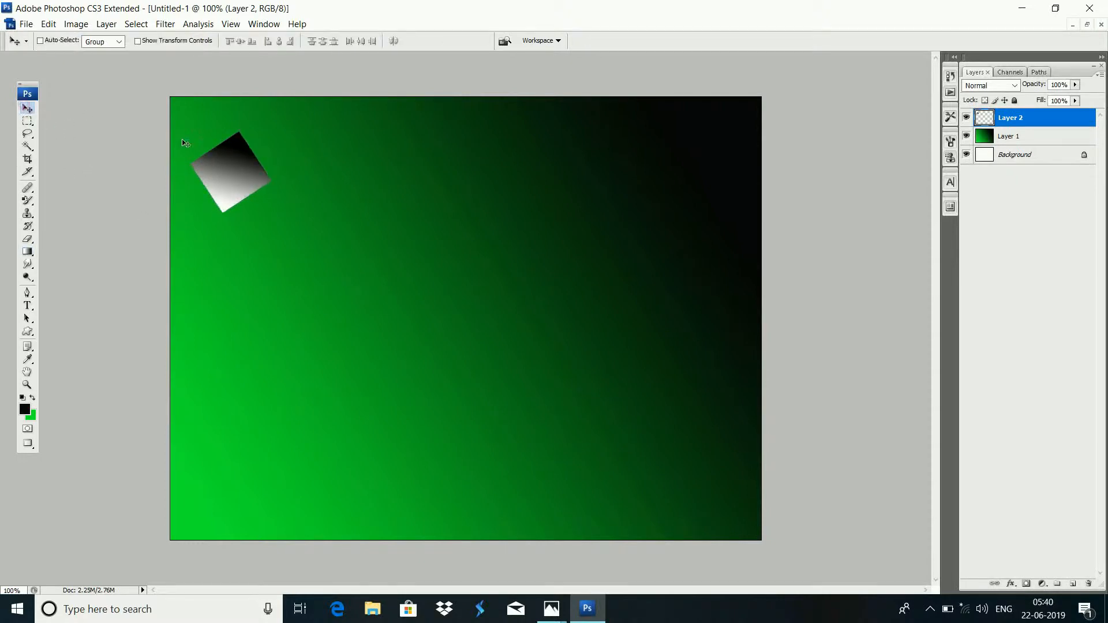
{"action": "left_click_drag", "start_coordinate": [230, 178], "coordinate": [217, 183]}
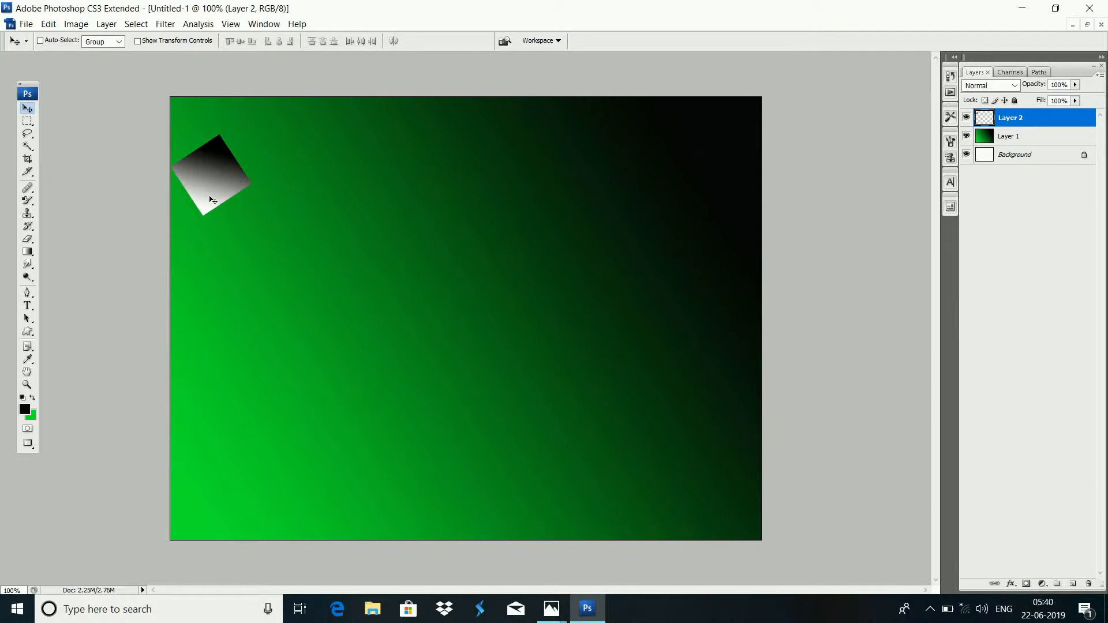
{"action": "left_click_drag", "start_coordinate": [212, 200], "coordinate": [184, 231]}
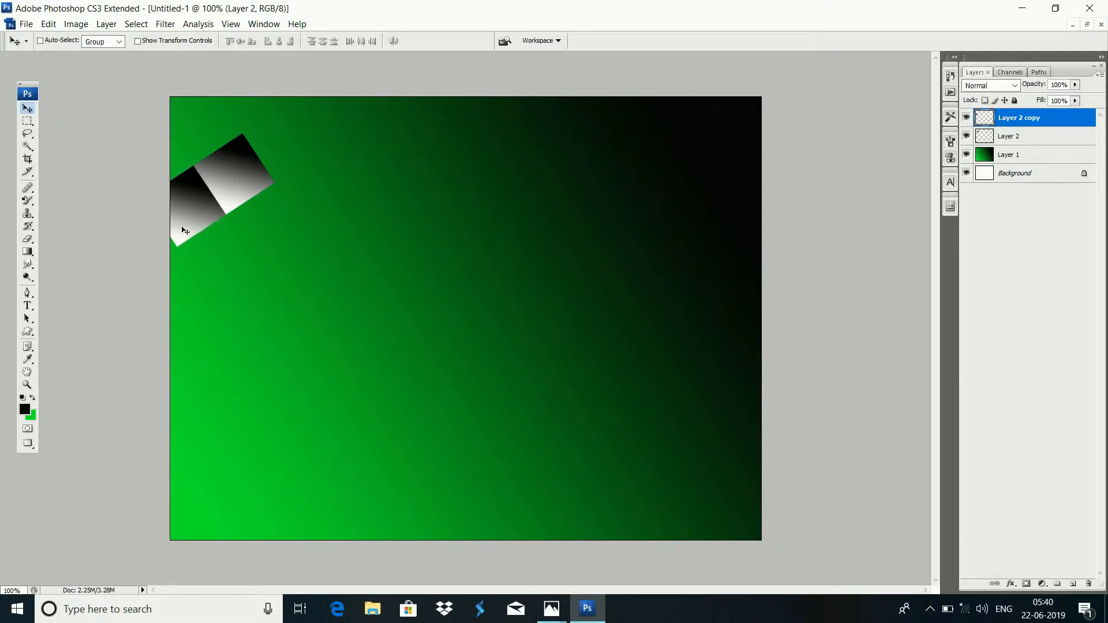
- Duplicate the tile at the canvas edge against its lower-right side and nudge the copy up and right into alignment
{"action": "left_click_drag", "start_coordinate": [185, 230], "coordinate": [219, 275]}
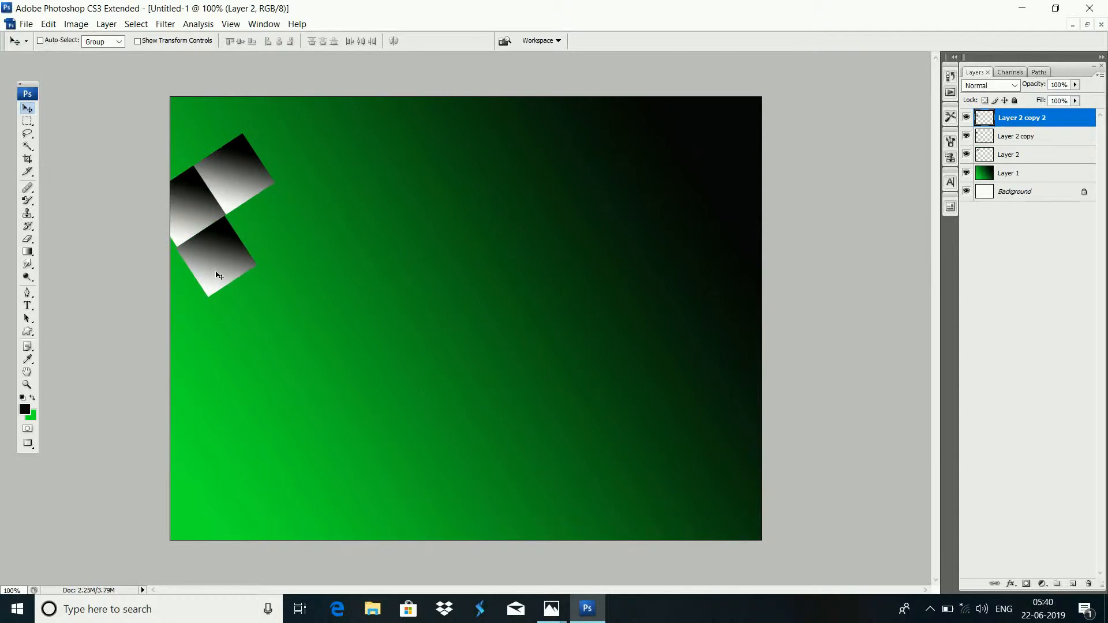
{"action": "key", "text": "Up"}
{"action": "key", "text": "Right"}
{"action": "key", "text": "Up"}
{"action": "key", "text": "Right"}
- Duplicate the lowest tile to its upper right, completing a two-by-two block, and nudge the copy down and left to close the gap
{"action": "left_click_drag", "start_coordinate": [223, 254], "coordinate": [276, 225]}
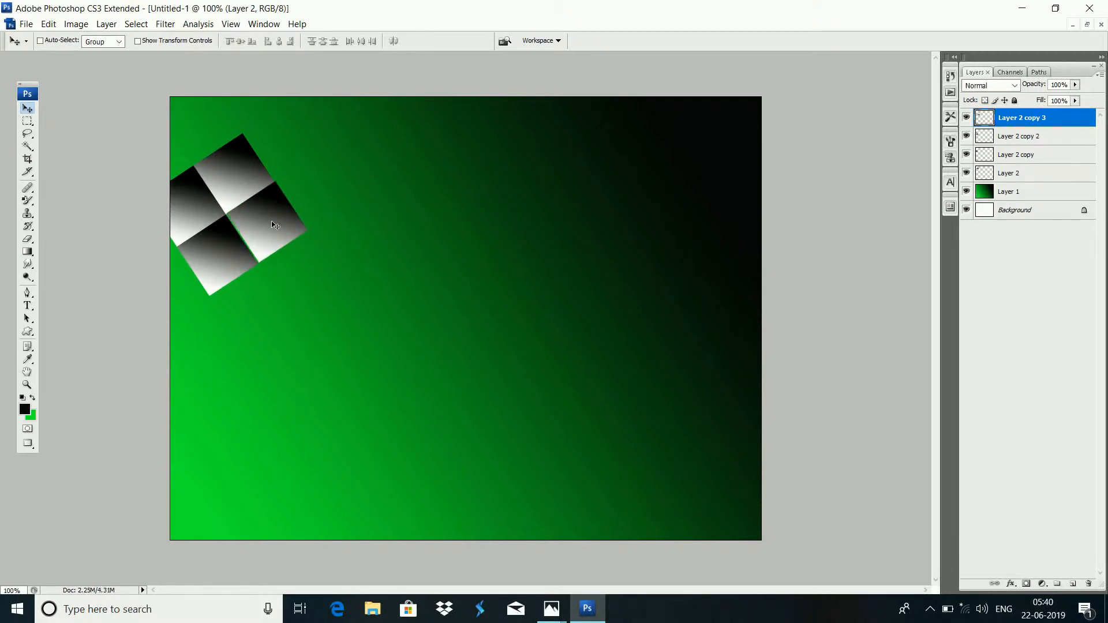
{"action": "key", "text": "Down"}
{"action": "key", "text": "Down"}
{"action": "key", "text": "Down"}
{"action": "key", "text": "Down"}
{"action": "key", "text": "Left"}
{"action": "key", "text": "Left"}
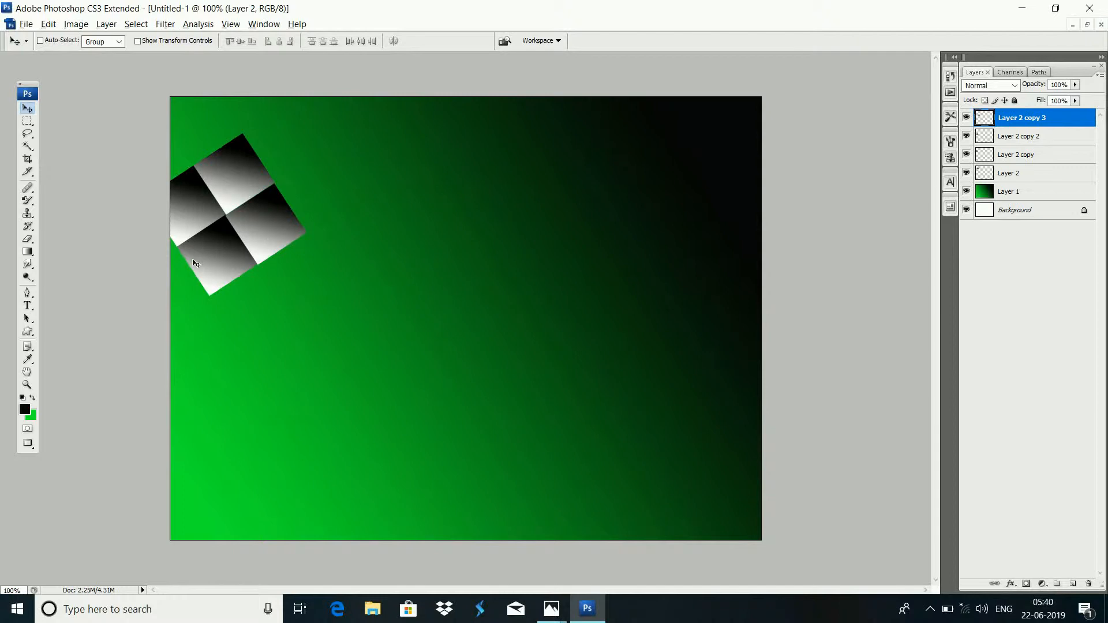
- Place a duplicate tile at the canvas edge, against the lower-left side of the two-by-two block, and nudge it up into alignment
{"action": "left_click_drag", "start_coordinate": [213, 272], "coordinate": [179, 298]}
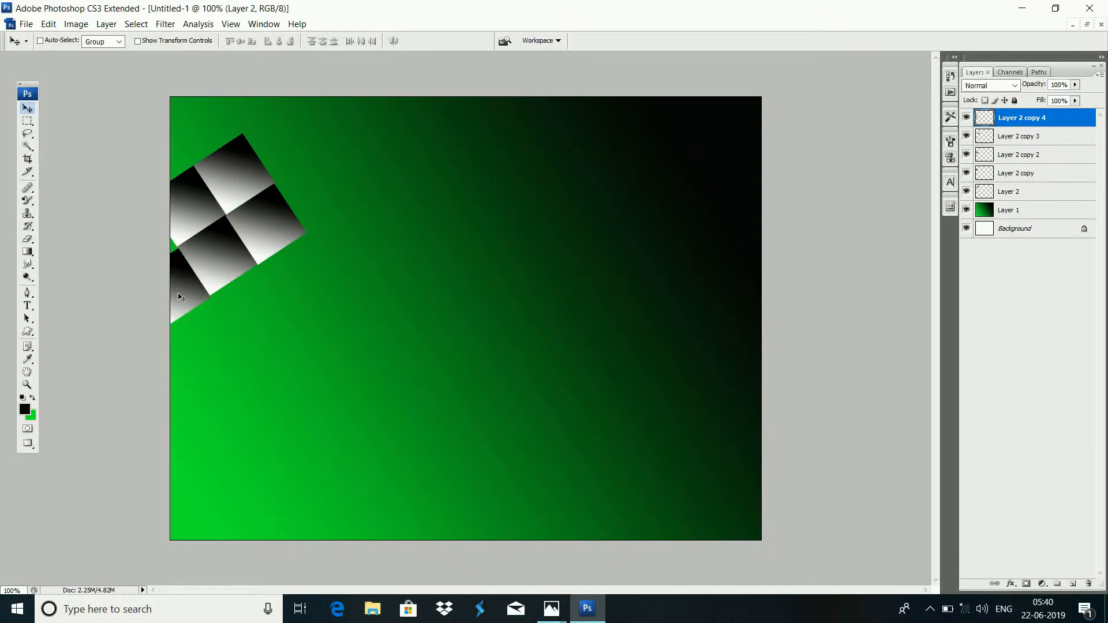
{"action": "key", "text": "Up"}
{"action": "key", "text": "Up"}
{"action": "key", "text": "Up"}
{"action": "key", "text": "Up"}
- Duplicate the newest edge tile to its lower right and nudge the copy up to close the gap
{"action": "left_click_drag", "start_coordinate": [180, 297], "coordinate": [213, 350]}
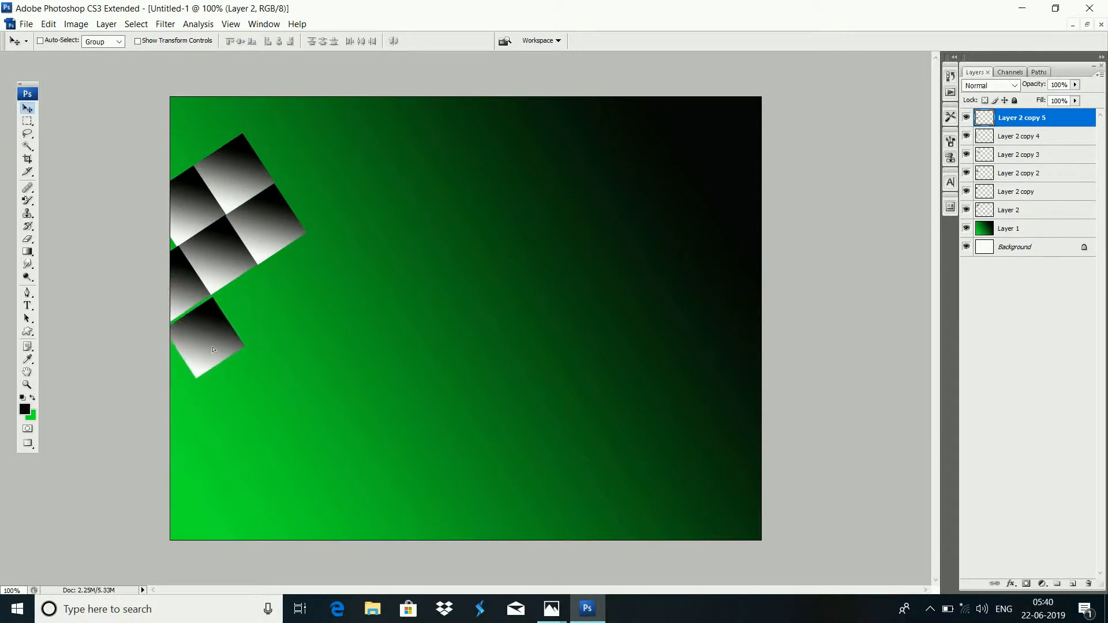
{"action": "key", "text": "Up"}
{"action": "key", "text": "Up"}
{"action": "key", "text": "Up"}
{"action": "key", "text": "Up"}
{"action": "key", "text": "Up"}
{"action": "key", "text": "Up"}
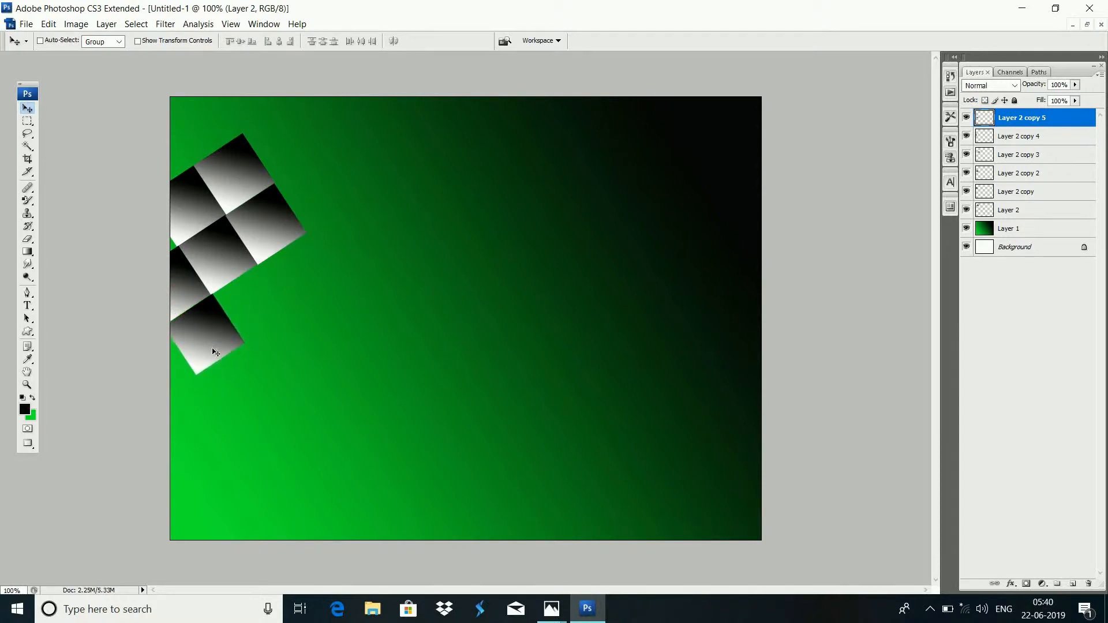
- Duplicate the lowest tile to its upper right and nudge the copy down and left to align it with its neighbours
{"action": "left_click_drag", "start_coordinate": [211, 336], "coordinate": [256, 303]}
{"action": "key", "text": "Down"}
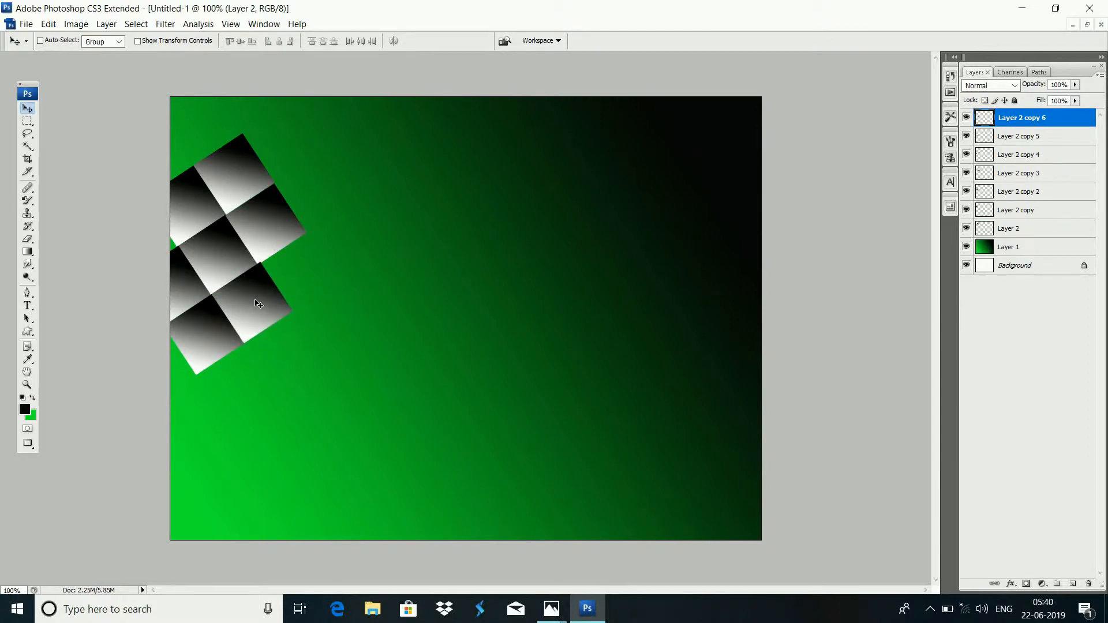
{"action": "key", "text": "Left"}
{"action": "key", "text": "Down"}
{"action": "key", "text": "Left"}
- Place a duplicate tile in the notch below the pattern's centre and nudge it up and left until the gaps close
{"action": "left_click_drag", "start_coordinate": [258, 304], "coordinate": [292, 359]}
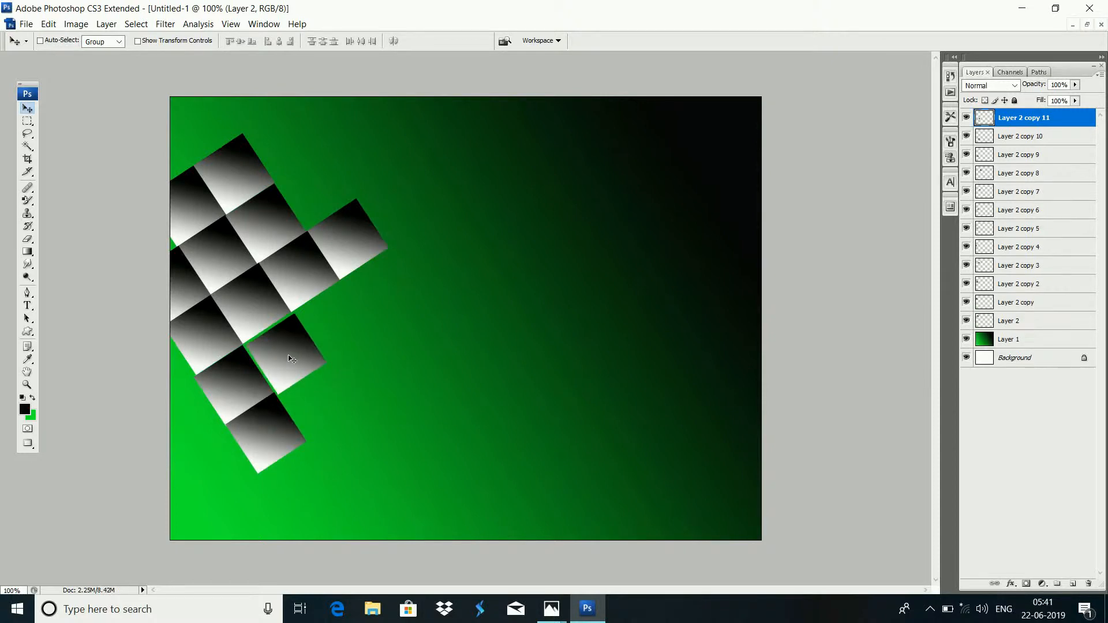
{"action": "key", "text": "Up"}
{"action": "key", "text": "Up"}
{"action": "key", "text": "Left"}
{"action": "key", "text": "Left"}
{"action": "key", "text": "Left"}
{"action": "key", "text": "Left"}
{"action": "key", "text": "Left"}
- Duplicate the Layer 2 copy 11 tile and move the copy against the lower-left side of the bottom tile
{"action": "left_click_drag", "start_coordinate": [291, 360], "coordinate": [371, 375]}
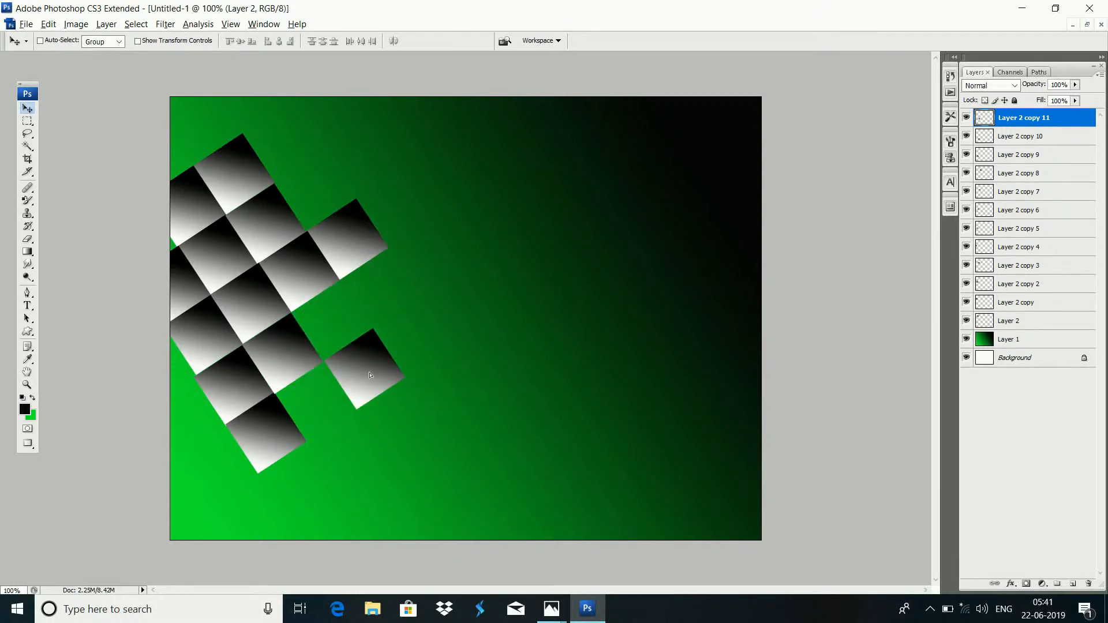
{"action": "left_click", "coordinate": [369, 374], "text": "alt"}
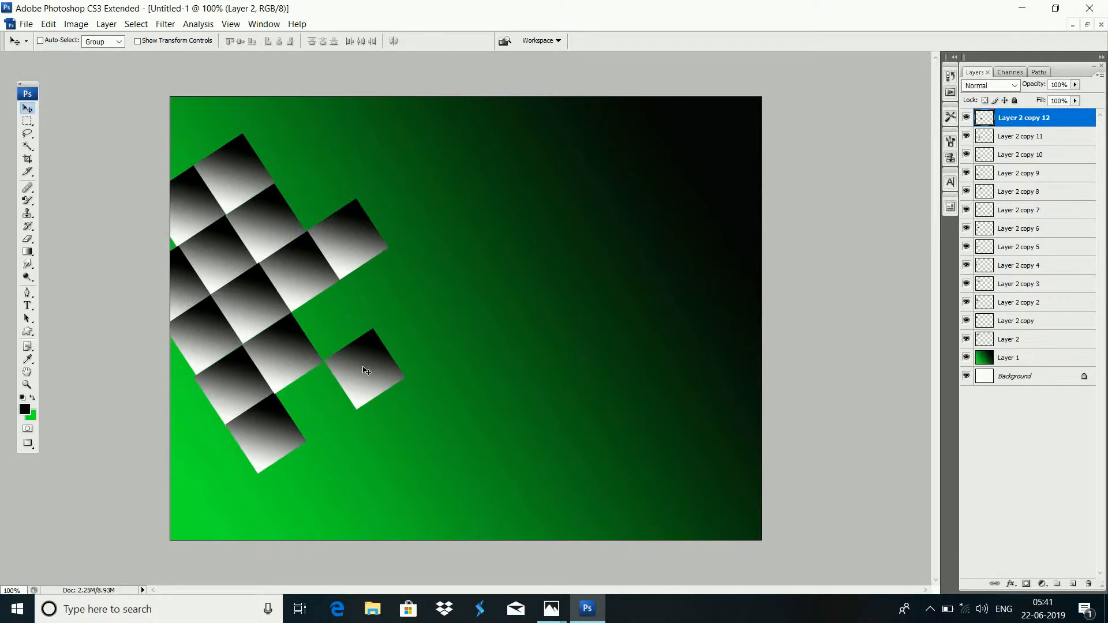
{"action": "left_click_drag", "start_coordinate": [366, 371], "coordinate": [214, 460]}
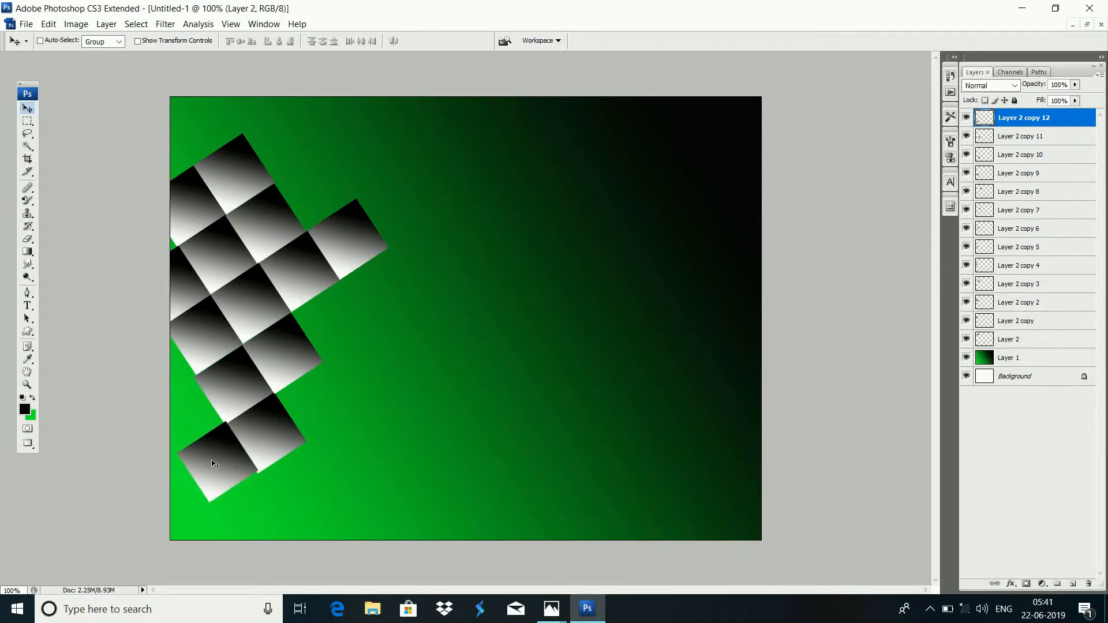
- Nudge the new bottom-left tile in small increments until its edge lines up with the adjoining tile
{"action": "key", "text": "Down"}
{"action": "key", "text": "Down"}
{"action": "key", "text": "Left"}
{"action": "key", "text": "Down"}
{"action": "key", "text": "Down"}
{"action": "key", "text": "Down"}
{"action": "key", "text": "Down"}
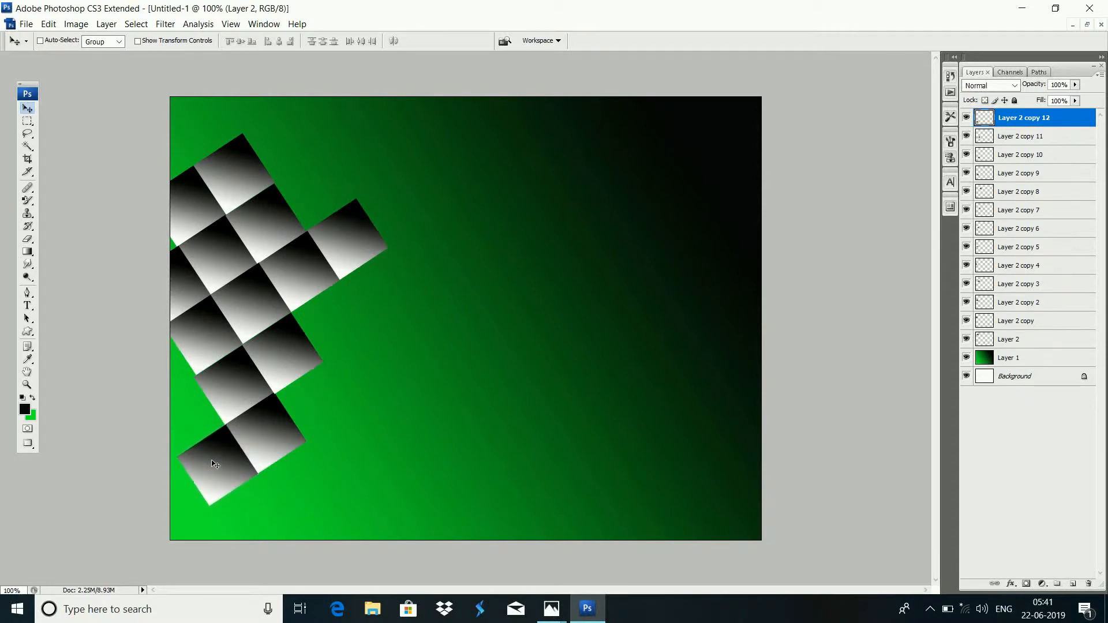
{"action": "key", "text": "Left"}
{"action": "key", "text": "Left"}
{"action": "key", "text": "Left"}
{"action": "key", "text": "Up"}
{"action": "key", "text": "Up"}
{"action": "key", "text": "Down"}
{"action": "key", "text": "Down"}
{"action": "key", "text": "Right"}
{"action": "key", "text": "Right"}
{"action": "key", "text": "Right"}
{"action": "key", "text": "Right"}
- Select the tile at the pattern's right tip, Layer 2 copy 8, and place a duplicate against its upper-right side
{"action": "right_click", "coordinate": [323, 238]}
{"action": "left_click", "coordinate": [347, 246]}
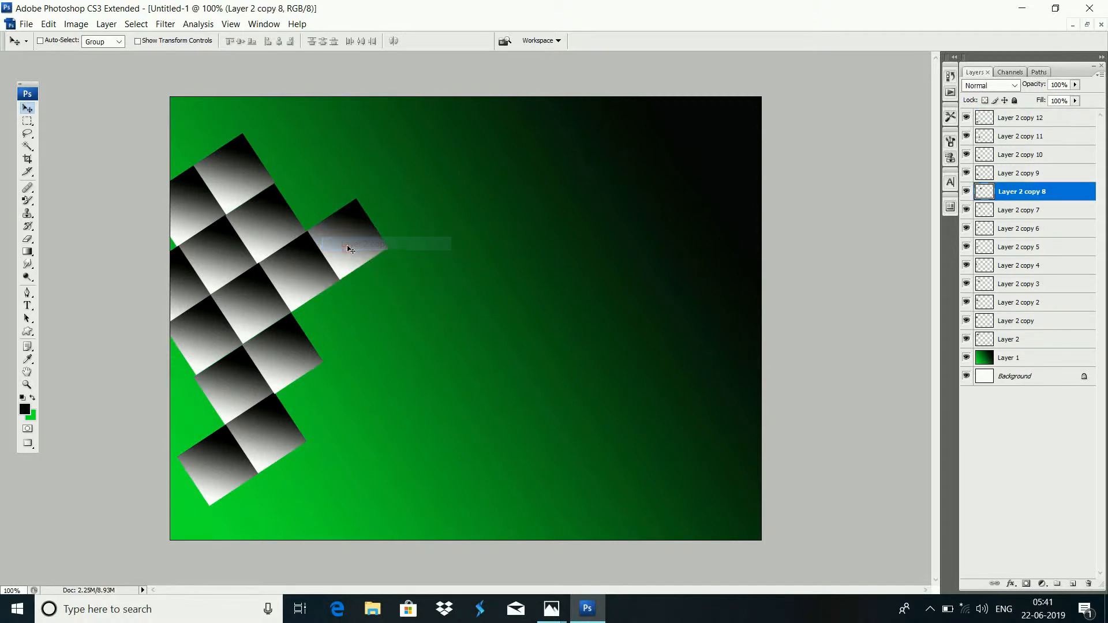
{"action": "left_click_drag", "start_coordinate": [343, 247], "coordinate": [392, 213]}
{"action": "key", "text": "ctrl+j"}
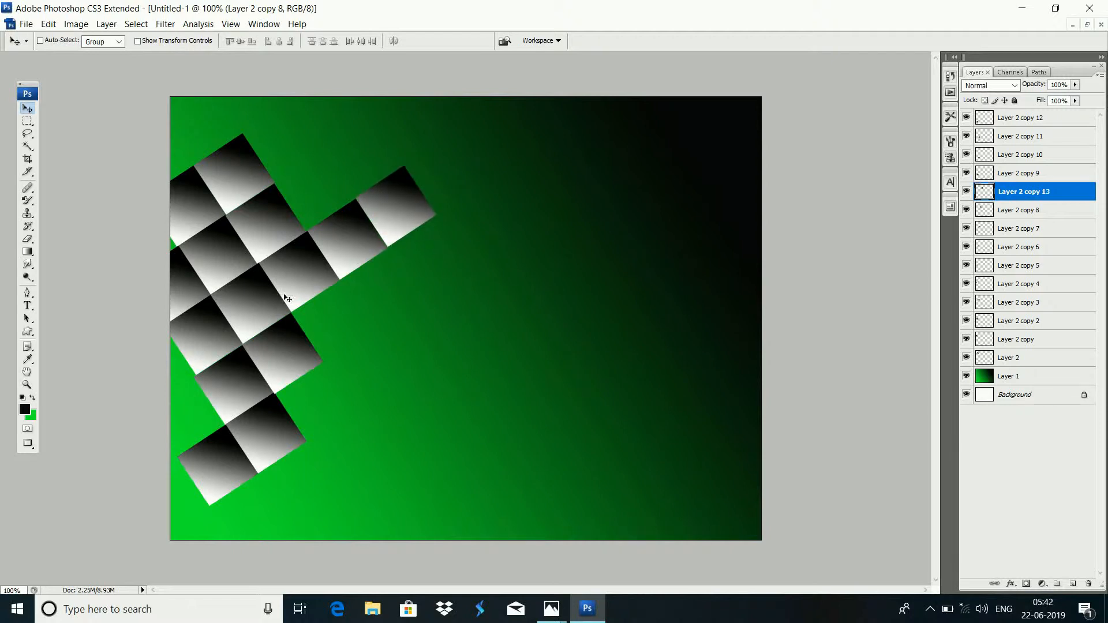
- Select the Layer 2 copy 11 tile, place a duplicate against its upper-right side, and duplicate the layer in place
{"action": "right_click", "coordinate": [282, 343]}
{"action": "left_click", "coordinate": [298, 349]}
{"action": "left_click_drag", "start_coordinate": [297, 348], "coordinate": [357, 315]}
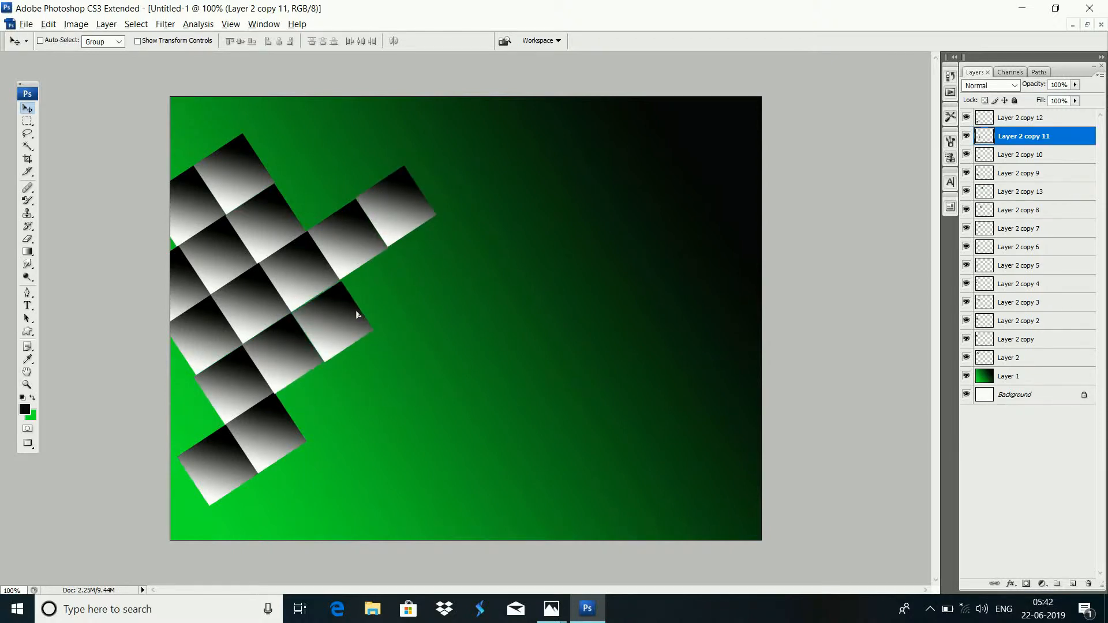
{"action": "key", "text": "ctrl+j"}
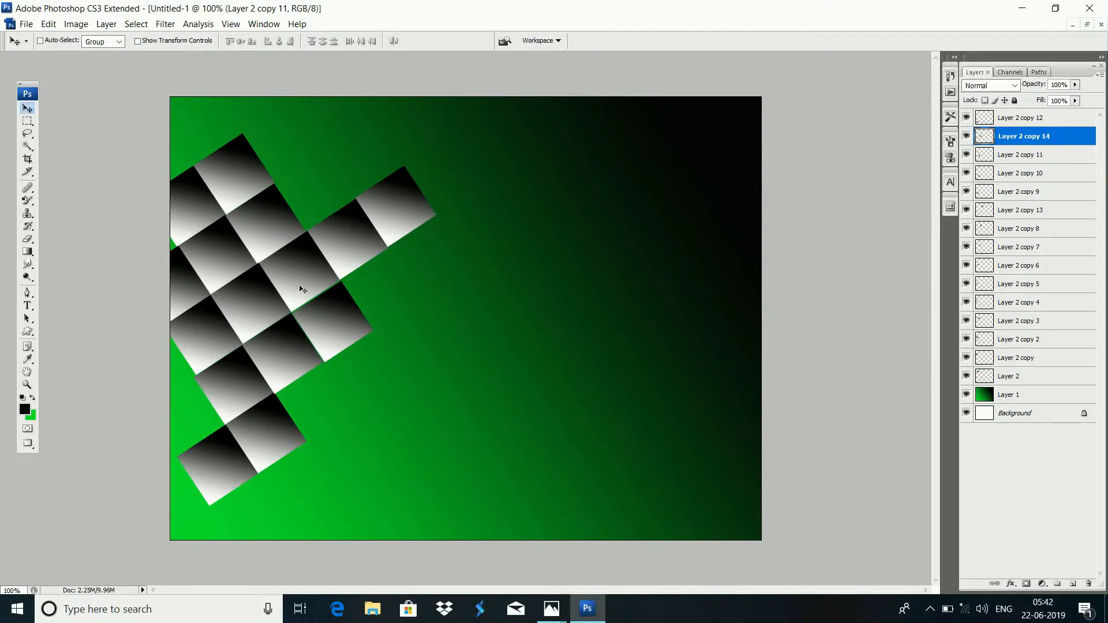
{"action": "right_click", "coordinate": [217, 255]}
{"action": "left_click", "coordinate": [241, 263]}
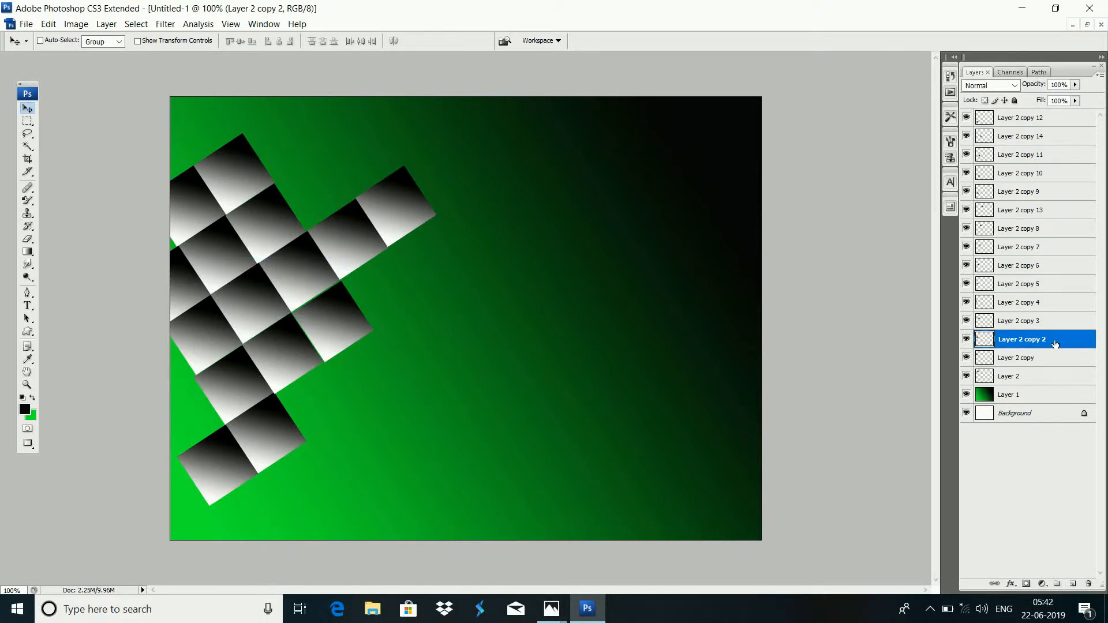
{"action": "left_click", "coordinate": [967, 339]}
{"action": "left_click", "coordinate": [967, 339]}
- Apply a Gradient Overlay with the Transparent Stripes preset to the central tile, Layer 2 copy 6
{"action": "right_click", "coordinate": [254, 303]}
{"action": "left_click", "coordinate": [276, 310]}
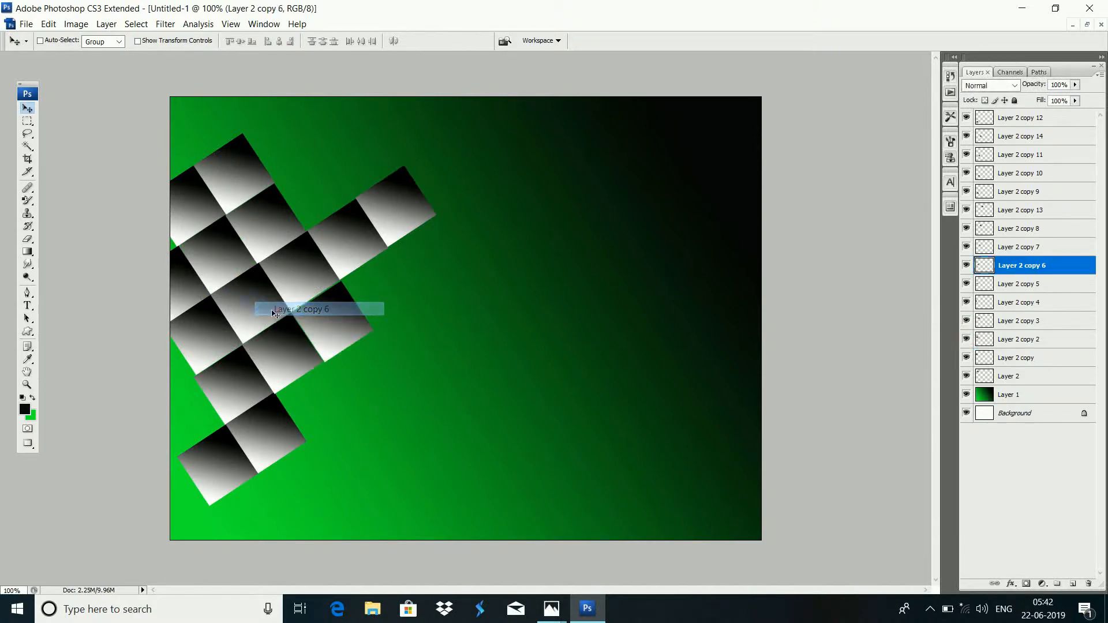
{"action": "double_click", "coordinate": [1074, 271]}
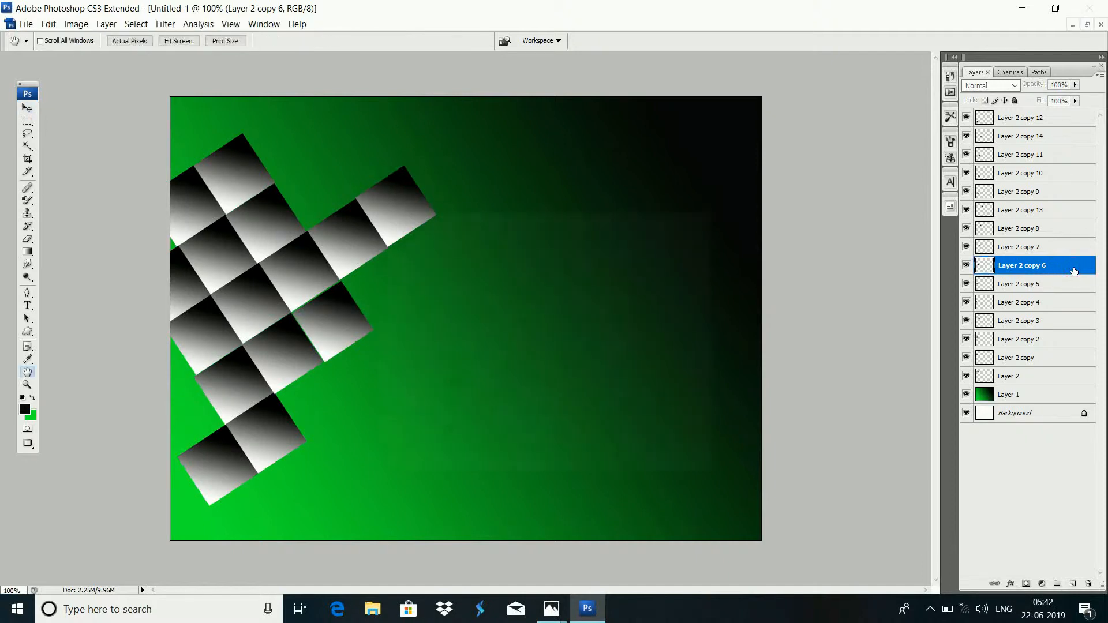
{"action": "left_click_drag", "start_coordinate": [465, 221], "coordinate": [645, 188]}
{"action": "left_click", "coordinate": [590, 347]}
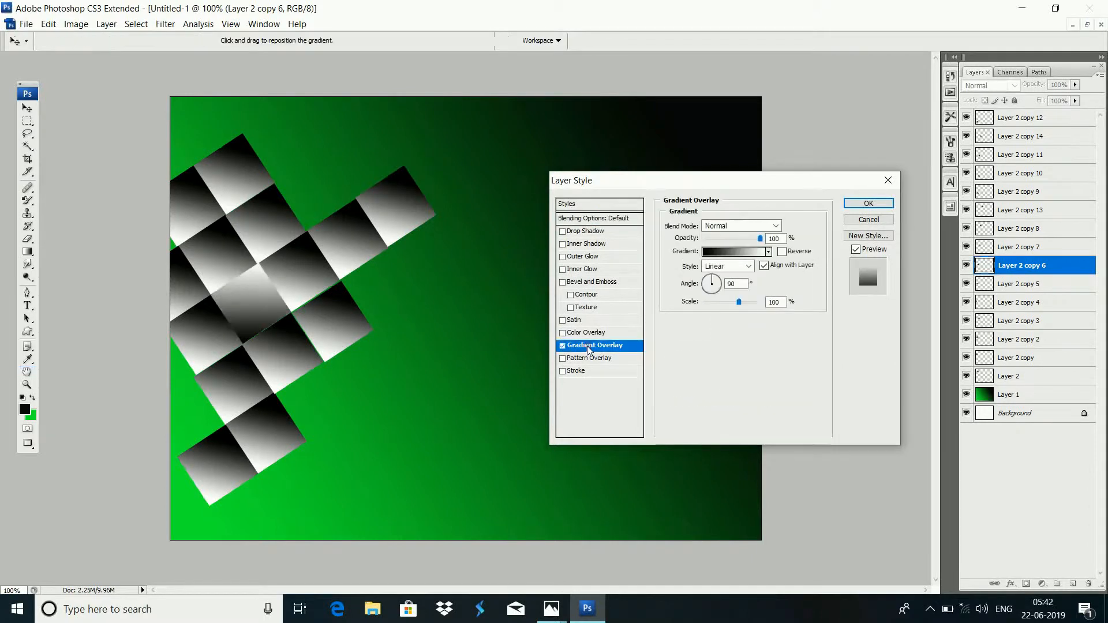
{"action": "left_click", "coordinate": [738, 257]}
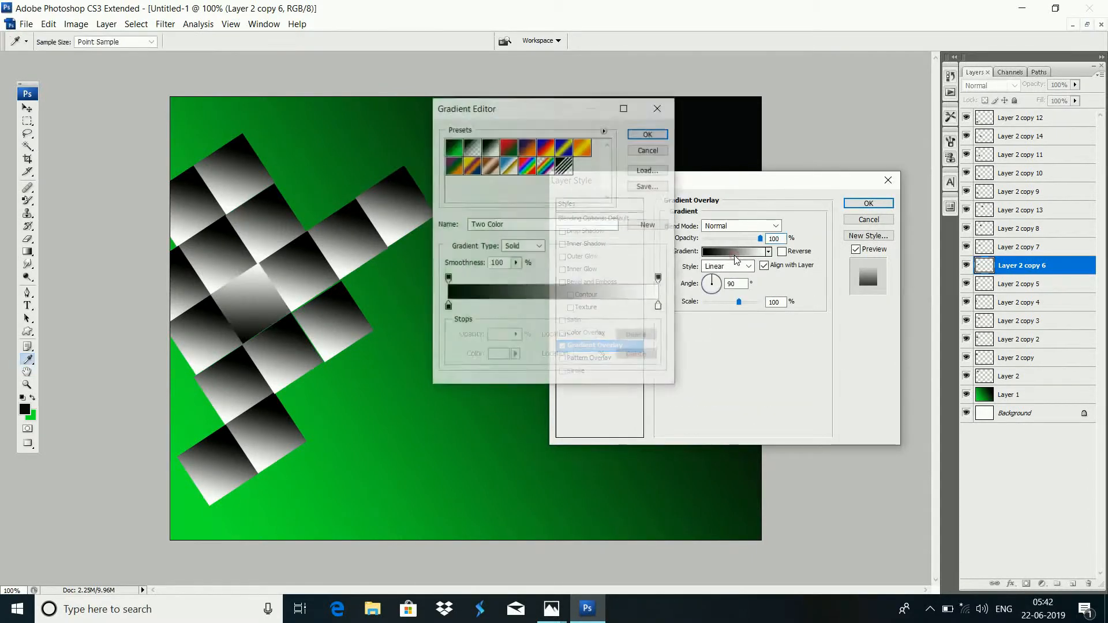
{"action": "left_click", "coordinate": [568, 169]}
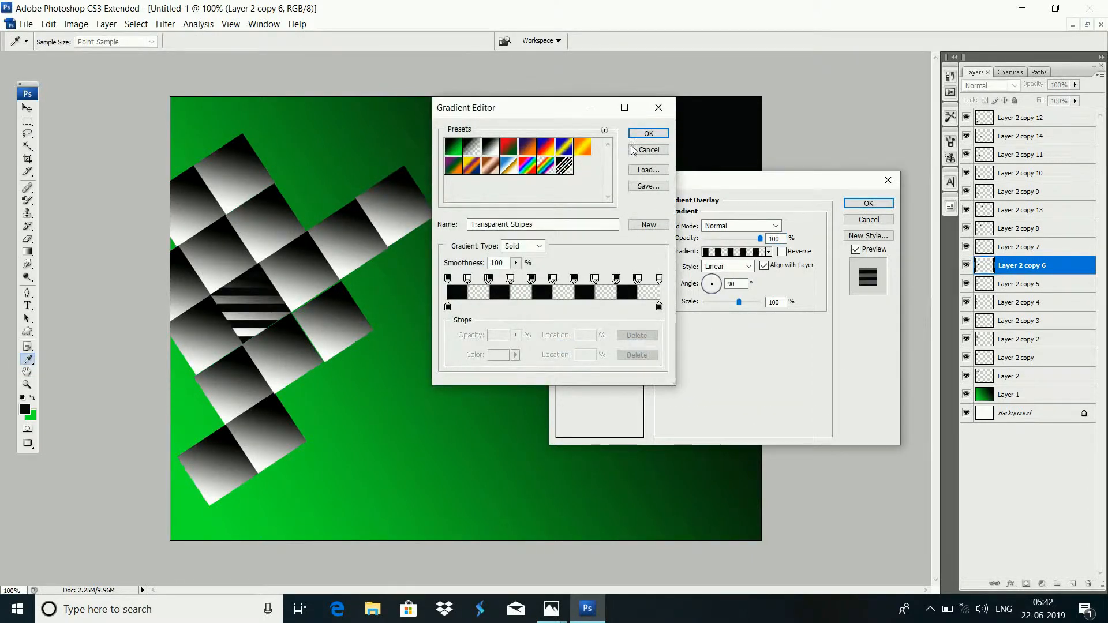
{"action": "left_click", "coordinate": [649, 134]}
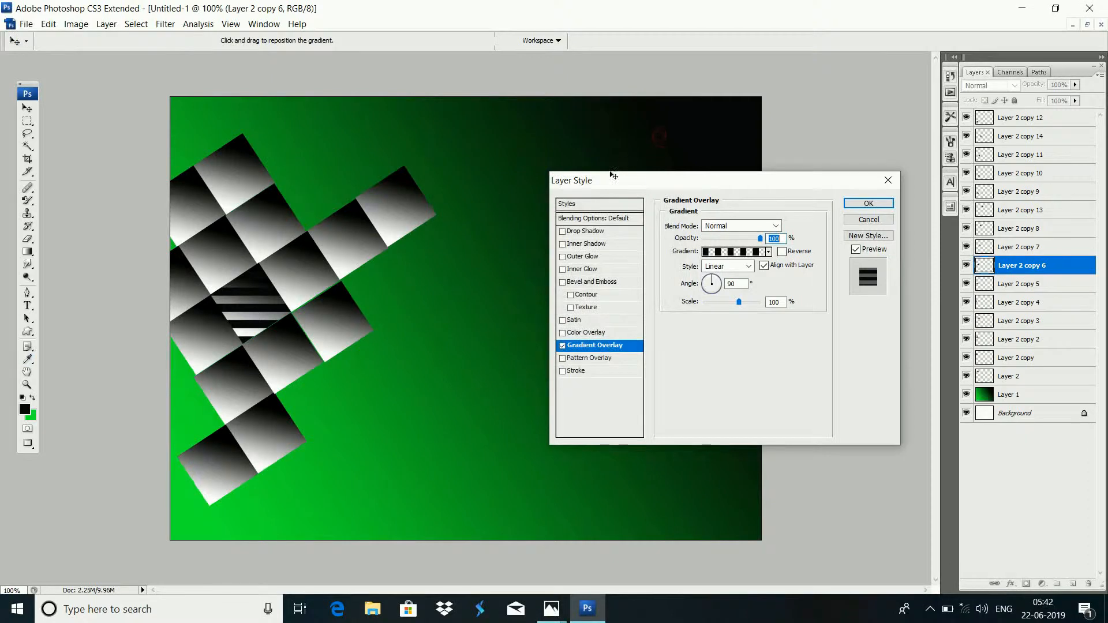
{"action": "left_click", "coordinate": [855, 203]}
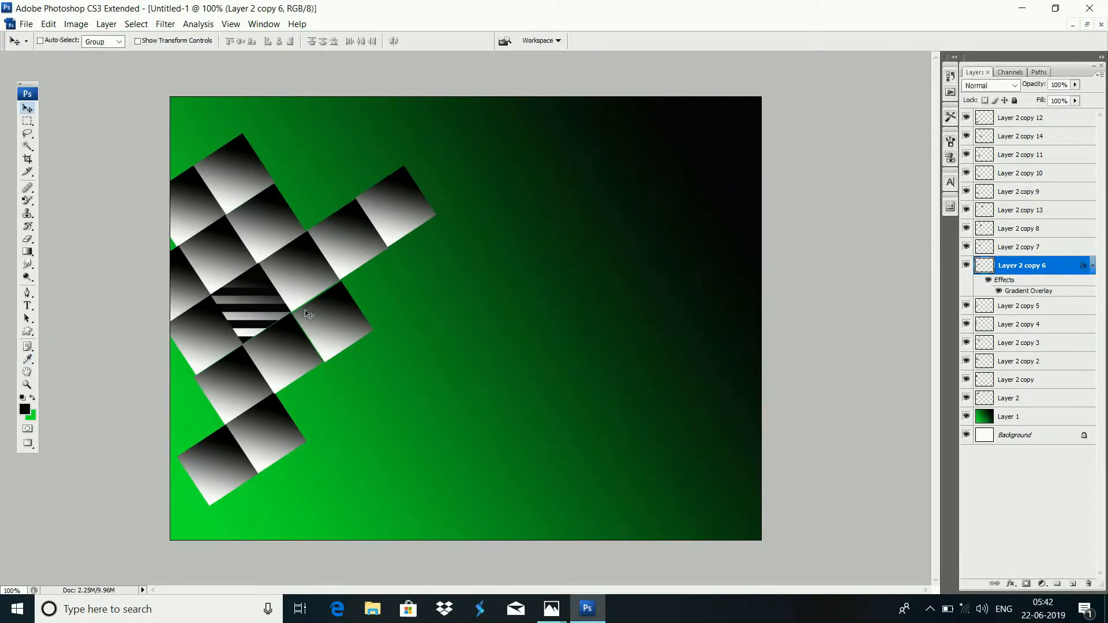
- Give the Layer 2 copy 14 tile a Gradient Overlay using the Transparent Stripes preset
{"action": "right_click", "coordinate": [333, 334]}
{"action": "left_click", "coordinate": [369, 338]}
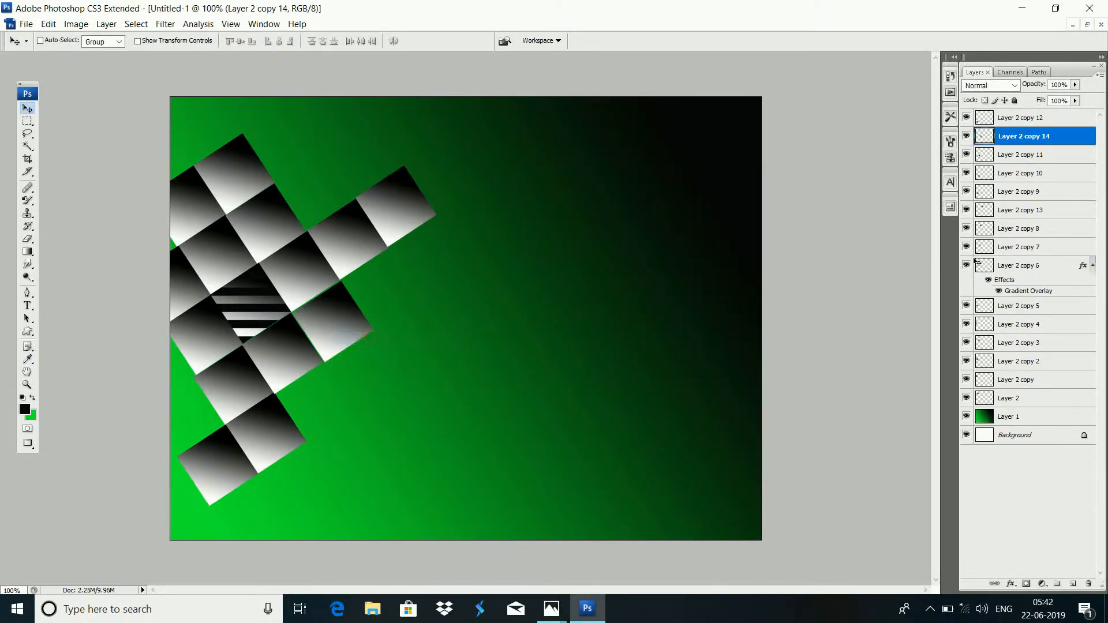
{"action": "double_click", "coordinate": [1074, 149]}
{"action": "left_click", "coordinate": [586, 345]}
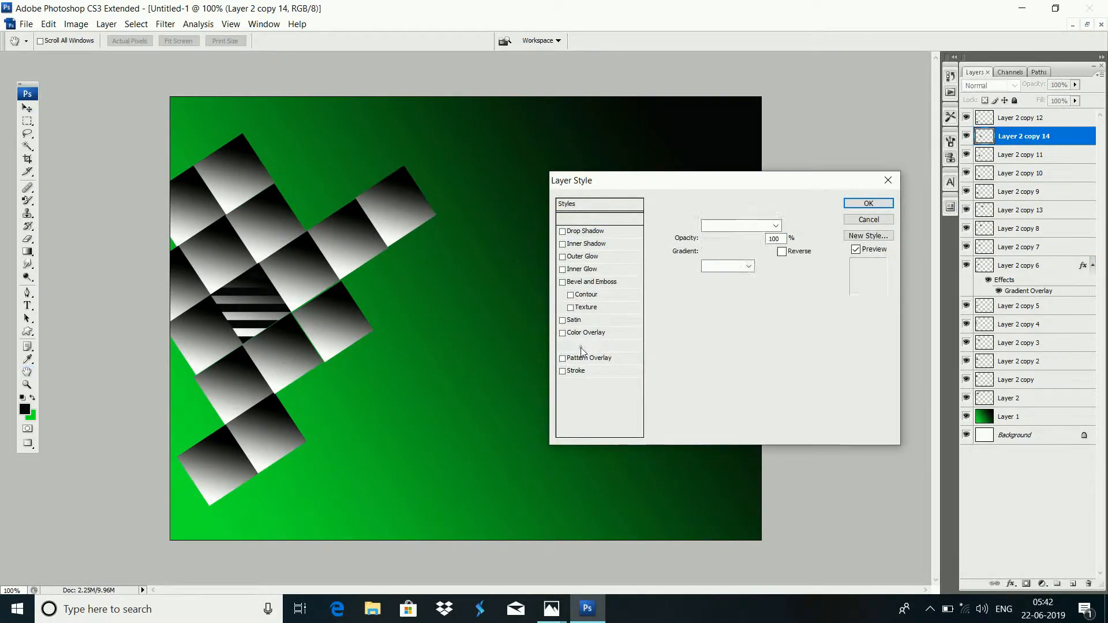
{"action": "left_click", "coordinate": [743, 251]}
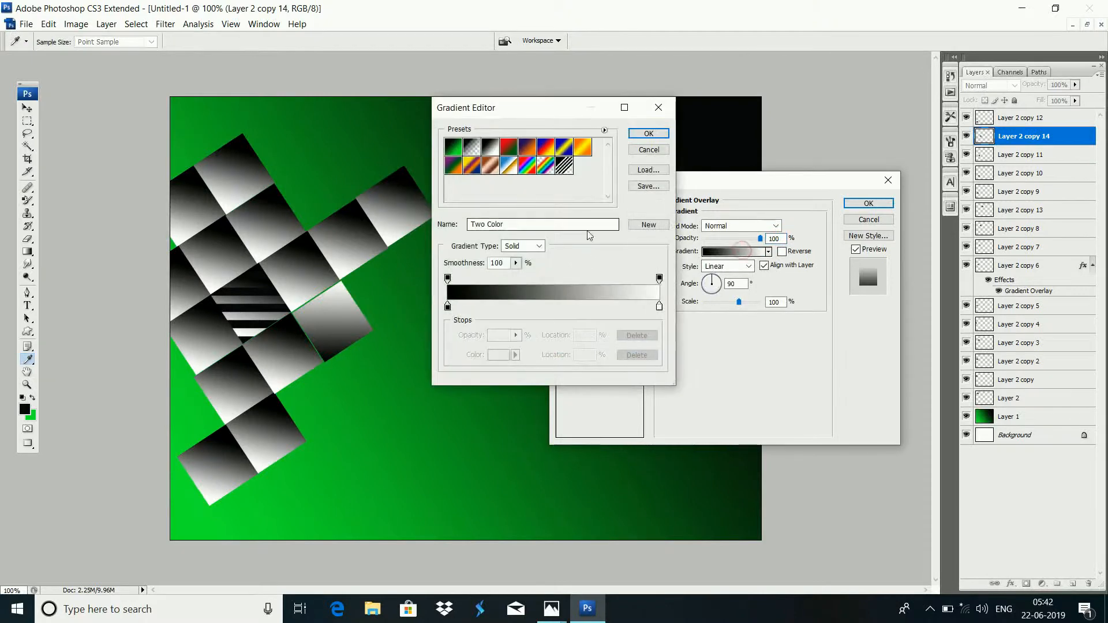
{"action": "left_click", "coordinate": [564, 166]}
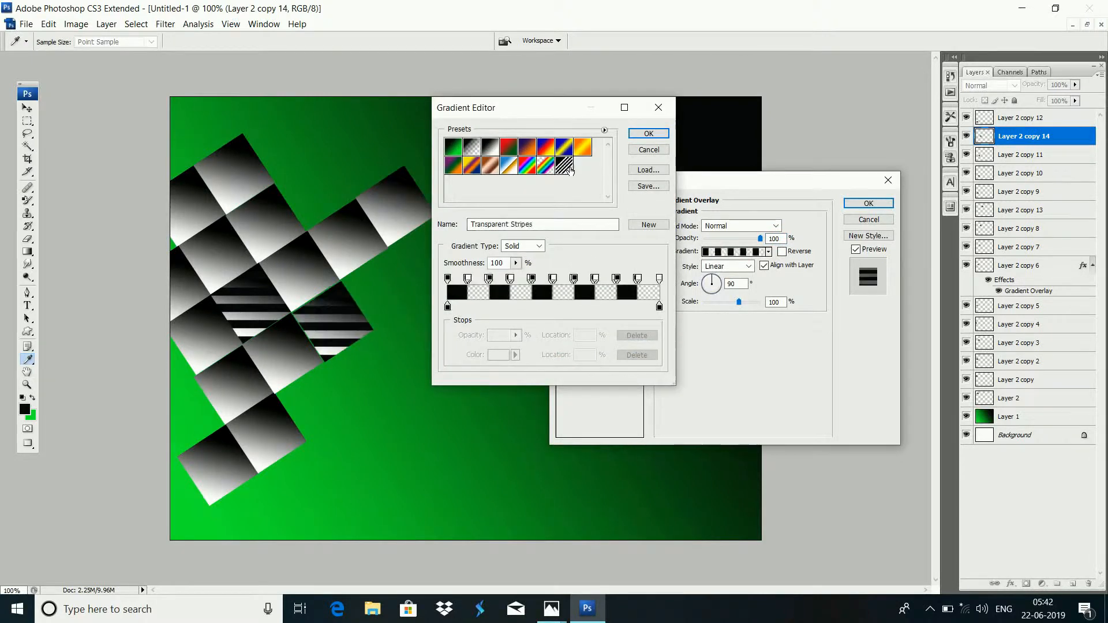
{"action": "left_click", "coordinate": [656, 134]}
{"action": "left_click", "coordinate": [857, 203]}
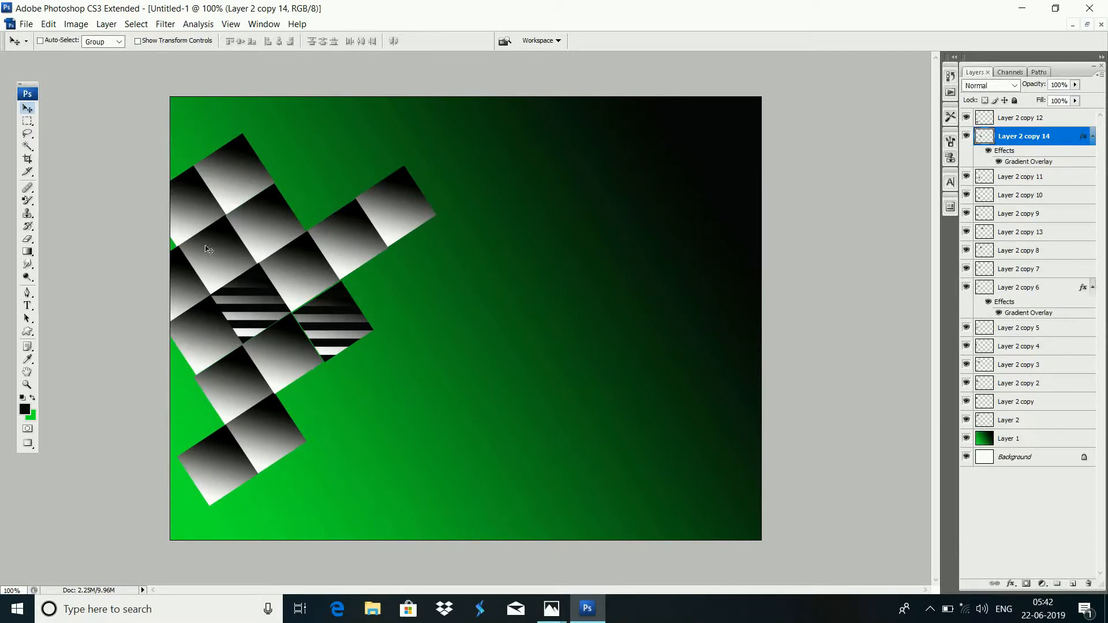
- Add a Transparent Stripes Gradient Overlay to the tile at the canvas's left edge, Layer 2 copy 4
{"action": "right_click", "coordinate": [181, 286]}
{"action": "left_click", "coordinate": [211, 292]}
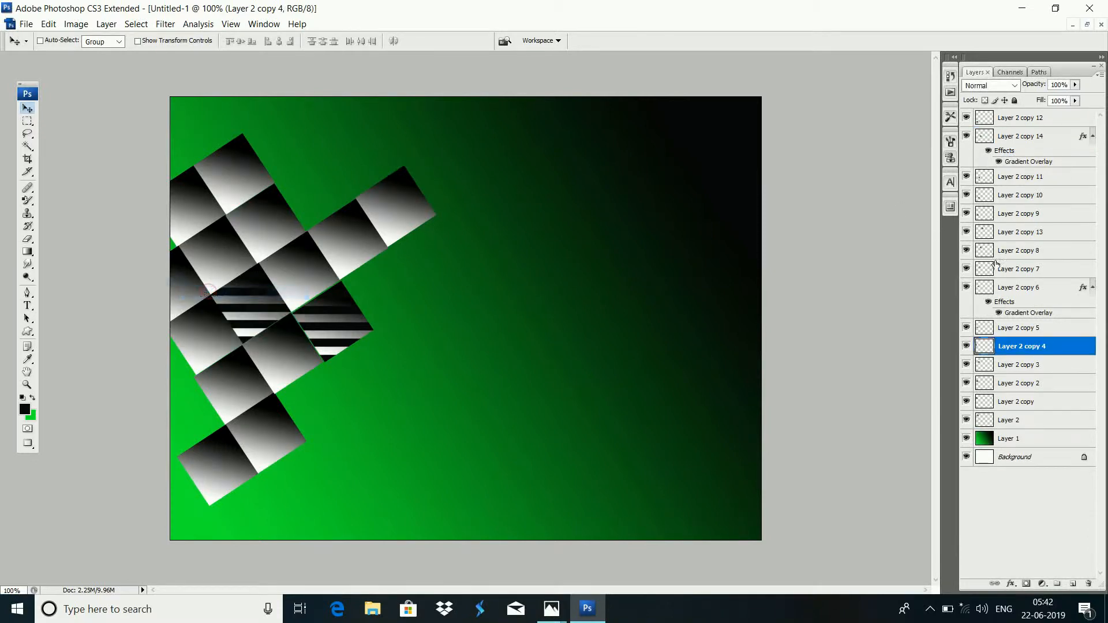
{"action": "double_click", "coordinate": [1071, 351]}
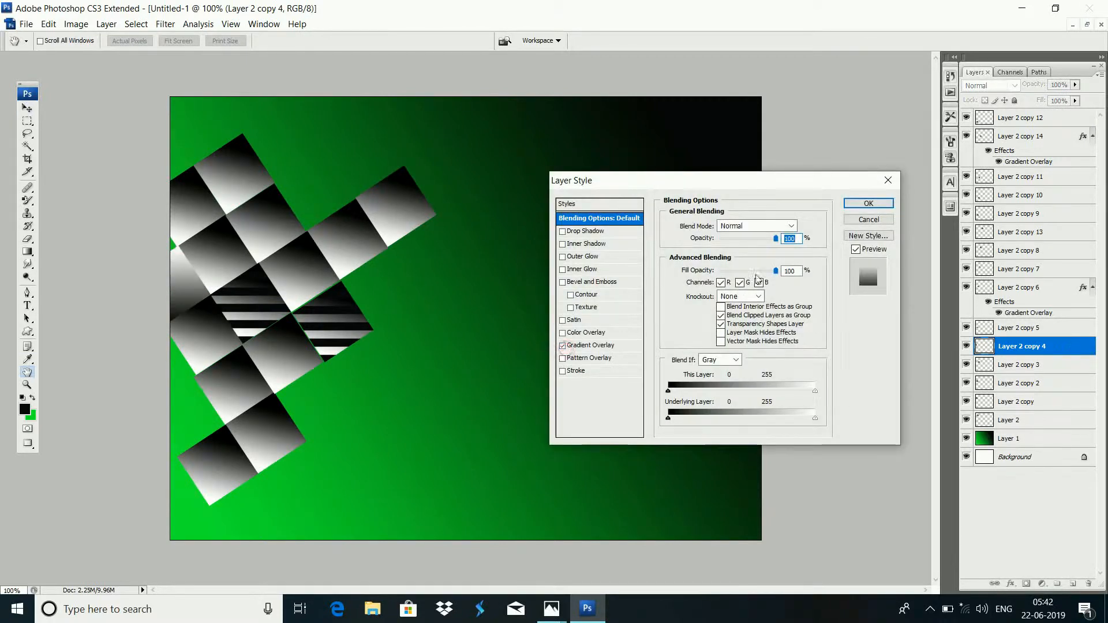
{"action": "left_click", "coordinate": [601, 345]}
{"action": "left_click", "coordinate": [761, 253]}
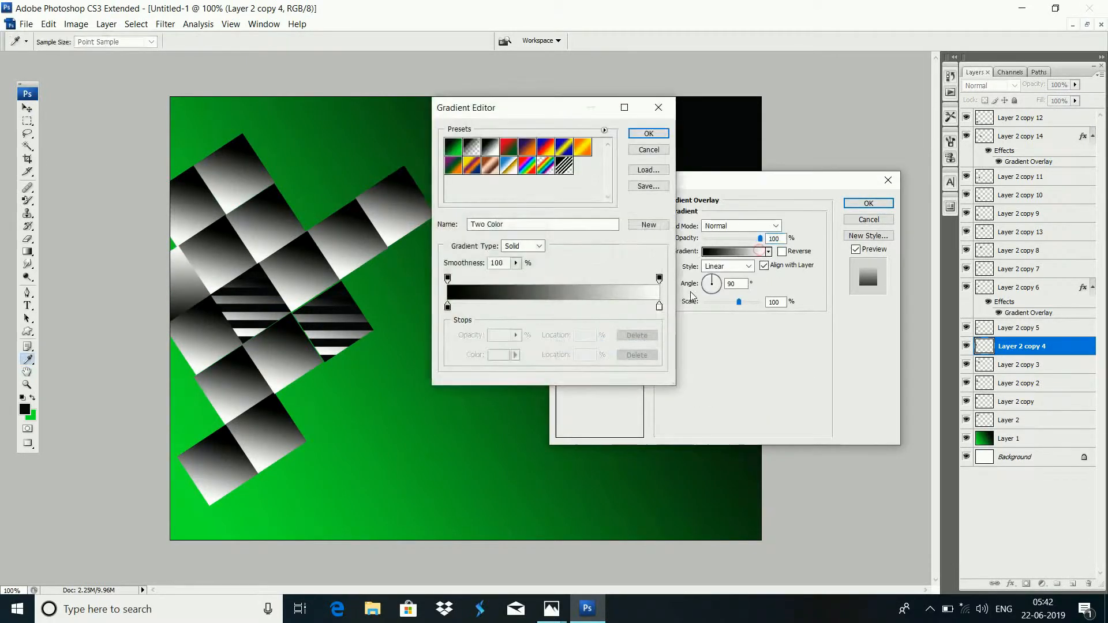
{"action": "left_click", "coordinate": [564, 165]}
{"action": "left_click", "coordinate": [653, 134]}
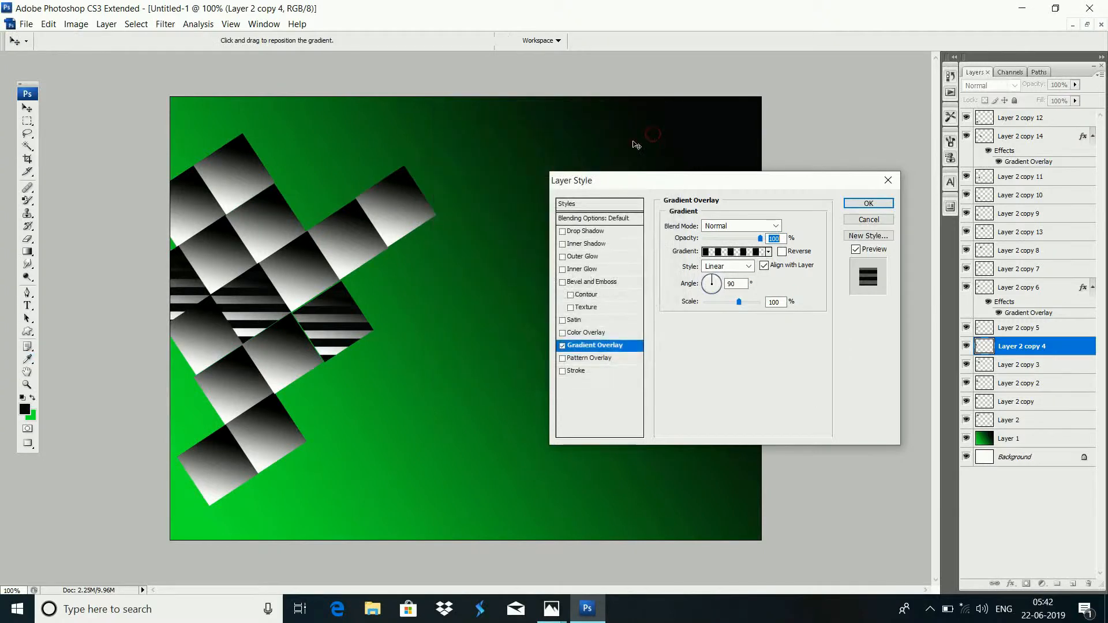
{"action": "left_click", "coordinate": [871, 205]}
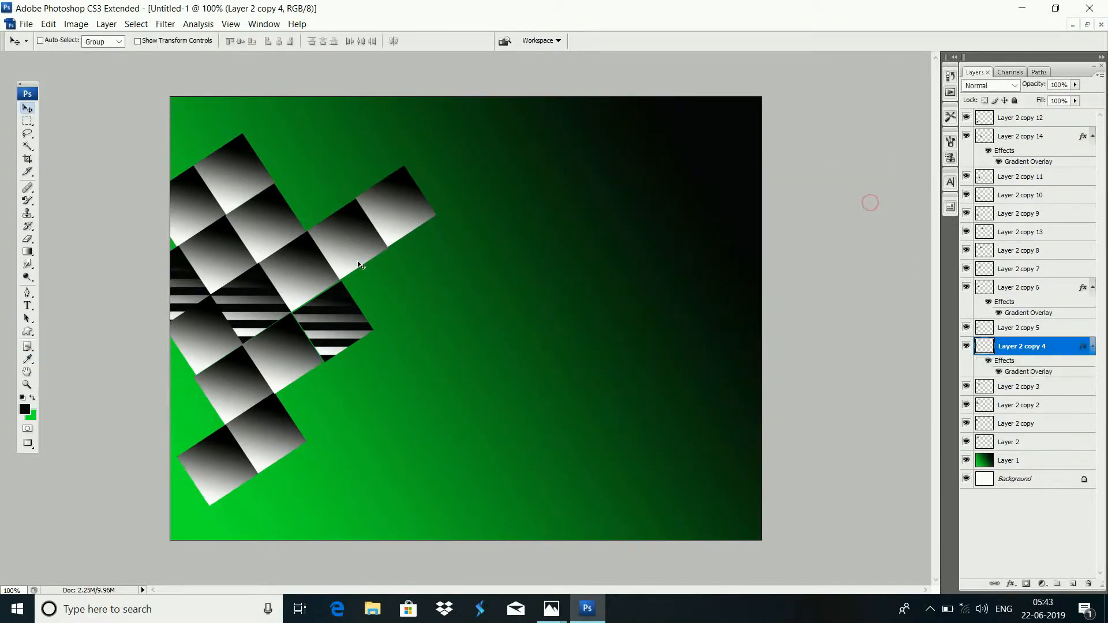
- Apply a Gradient Overlay with the Transparent Stripes preset to the upper tile on Layer 2 copy 3
{"action": "right_click", "coordinate": [251, 224]}
{"action": "left_click", "coordinate": [295, 233]}
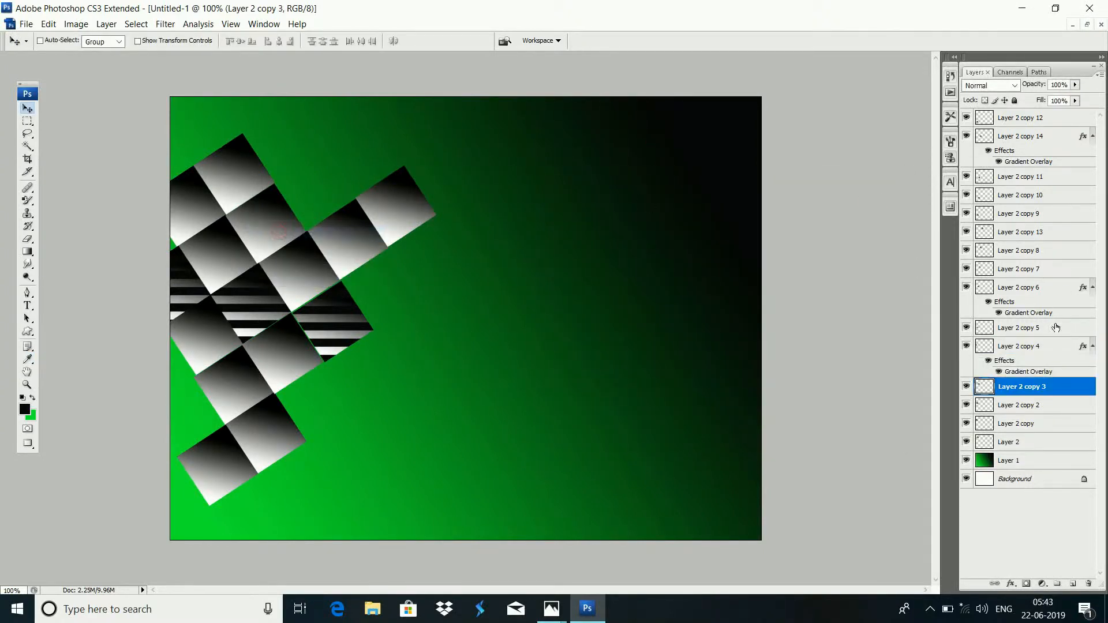
{"action": "double_click", "coordinate": [1066, 390]}
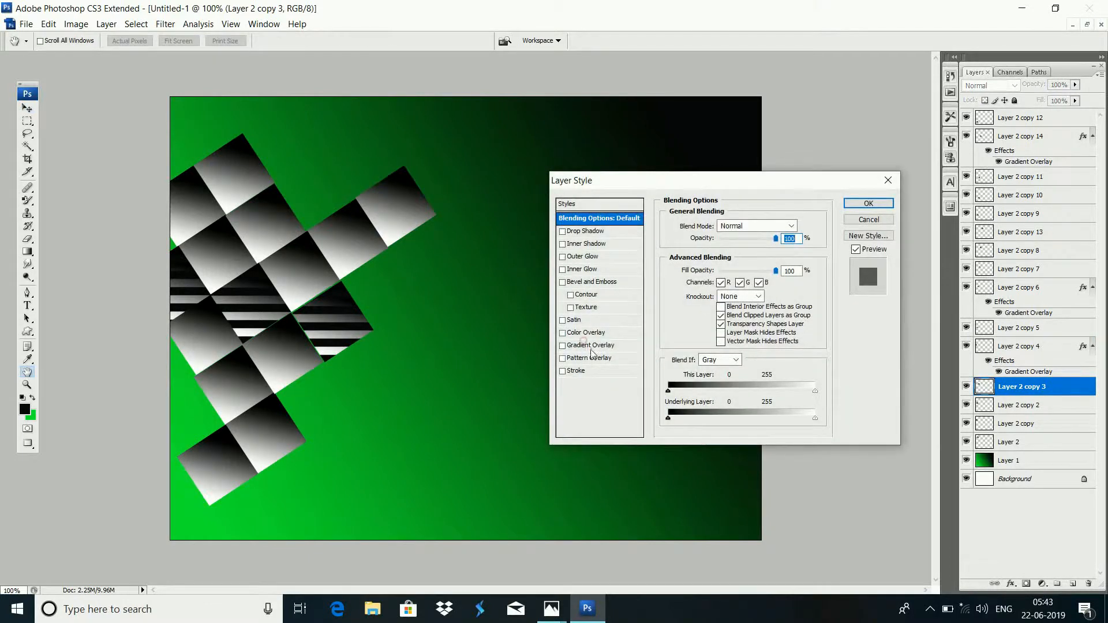
{"action": "left_click", "coordinate": [592, 346]}
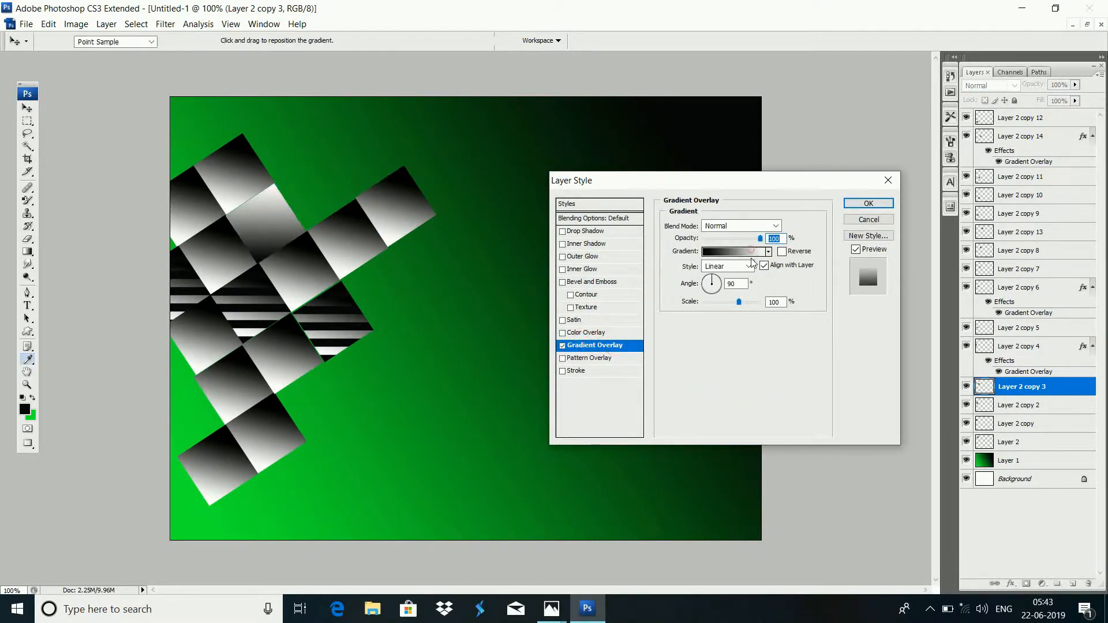
{"action": "left_click", "coordinate": [750, 252]}
{"action": "left_click", "coordinate": [564, 165]}
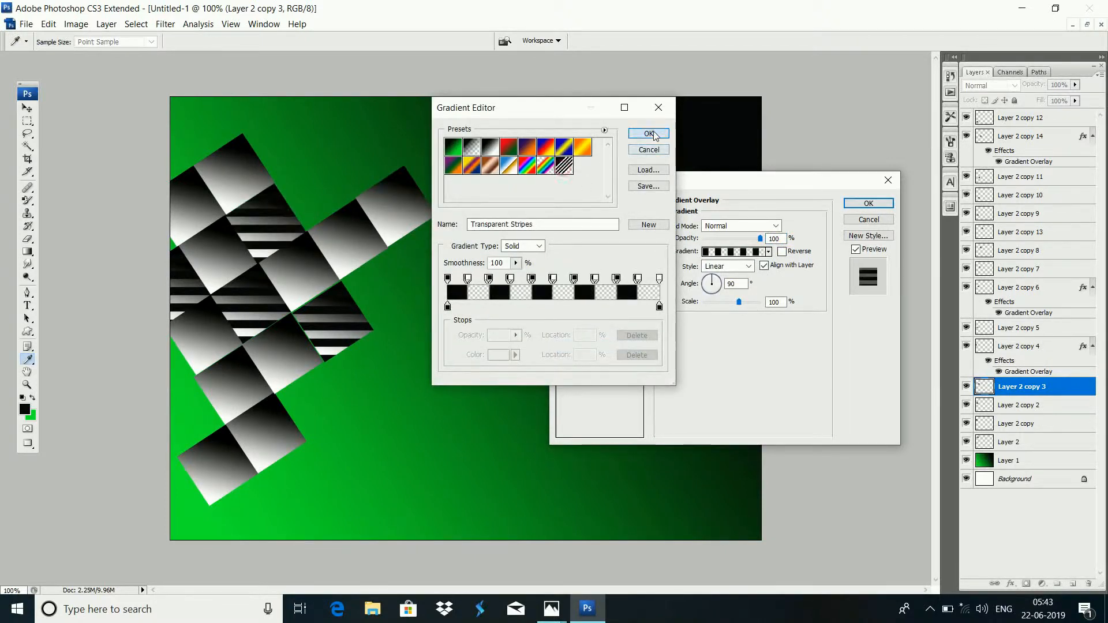
{"action": "left_click", "coordinate": [649, 133]}
{"action": "left_click", "coordinate": [858, 202]}
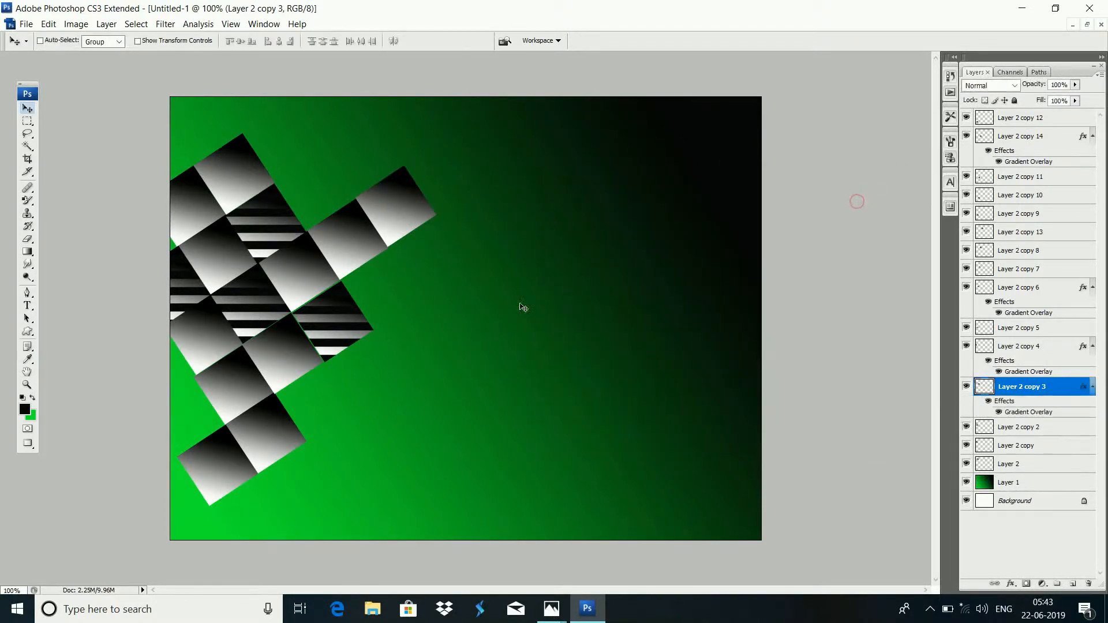
- Give the Layer 2 copy 9 tile in the lower part of the pattern a Transparent Stripes Gradient Overlay
{"action": "right_click", "coordinate": [236, 386]}
{"action": "left_click", "coordinate": [266, 393]}
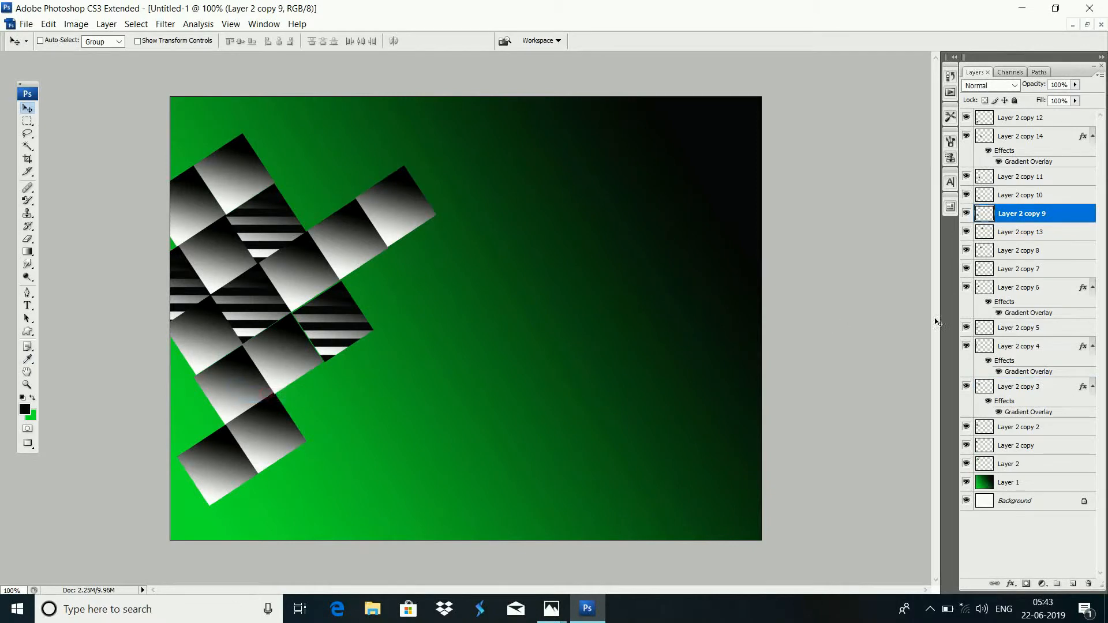
{"action": "double_click", "coordinate": [1079, 213]}
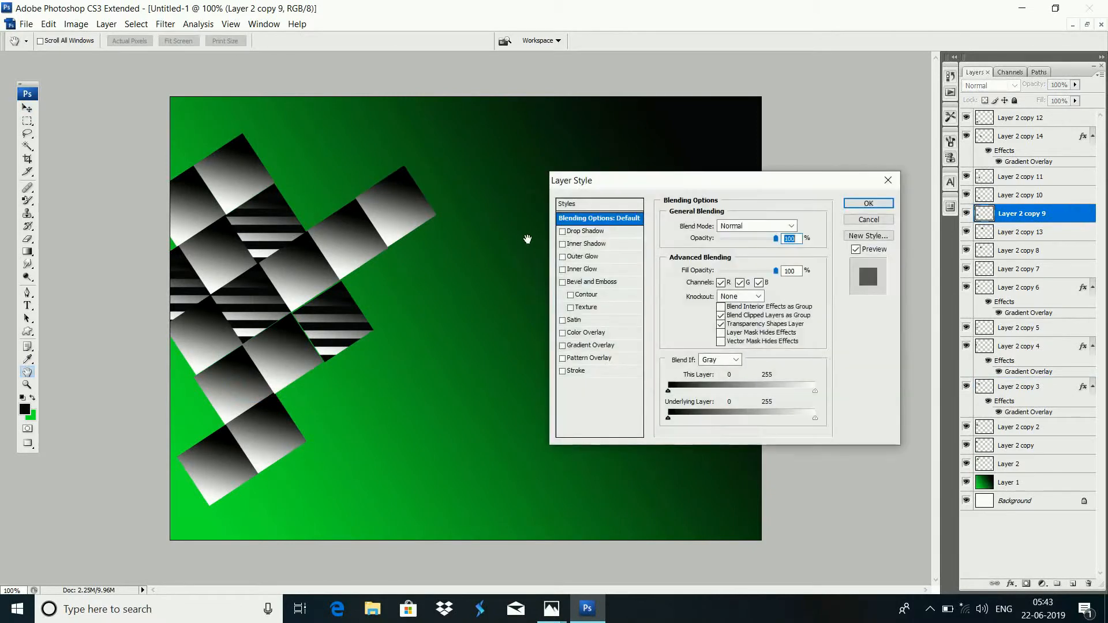
{"action": "left_click", "coordinate": [562, 346]}
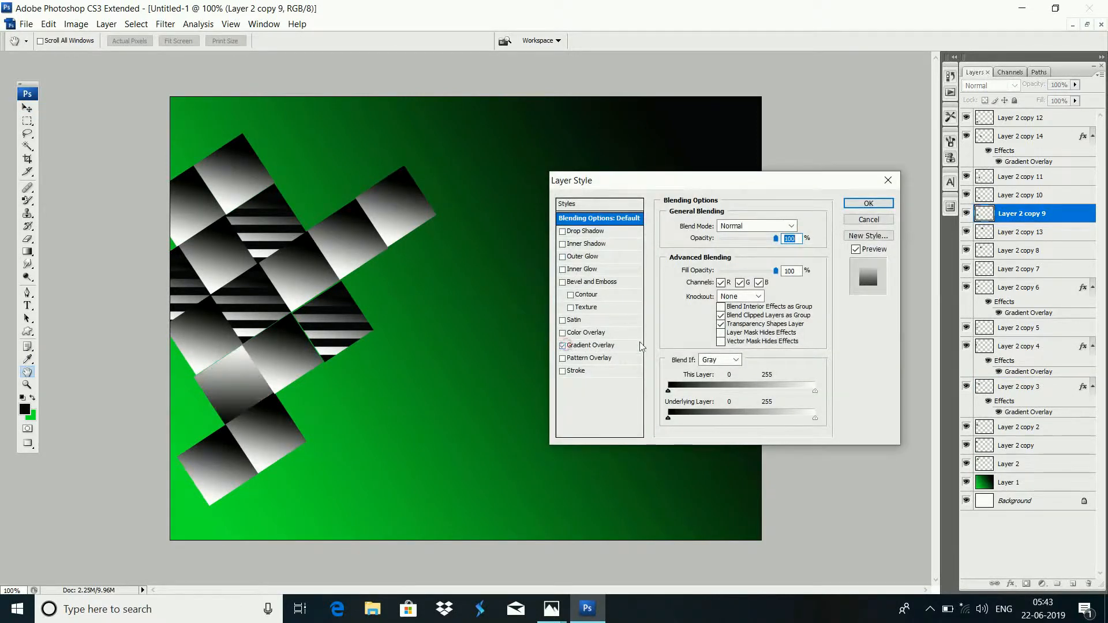
{"action": "left_click", "coordinate": [606, 347]}
{"action": "left_click", "coordinate": [742, 250]}
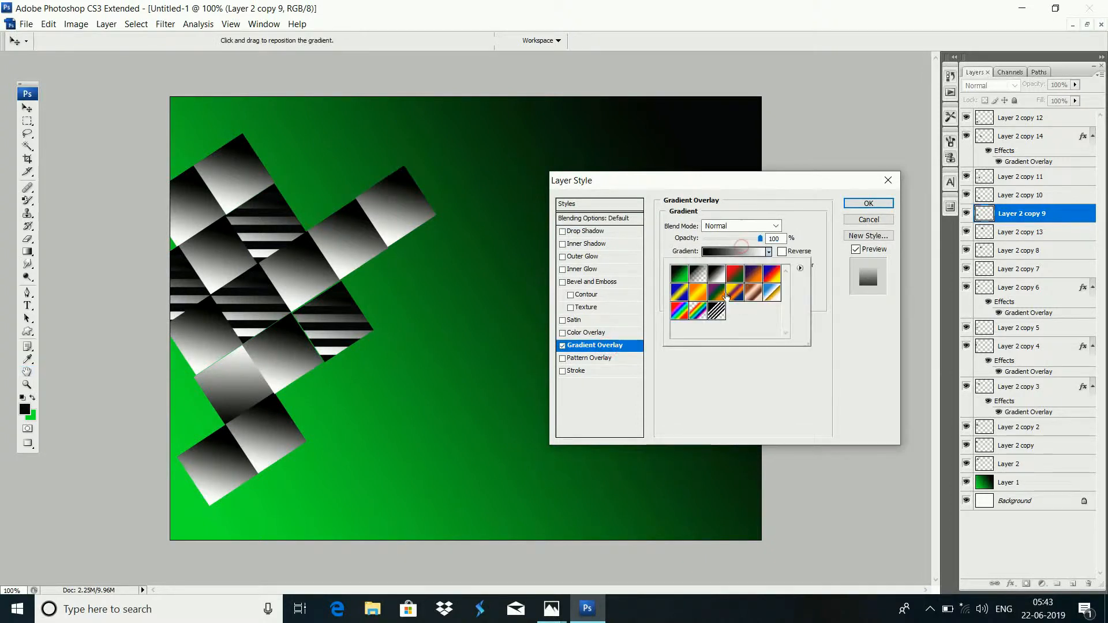
{"action": "left_click", "coordinate": [886, 203]}
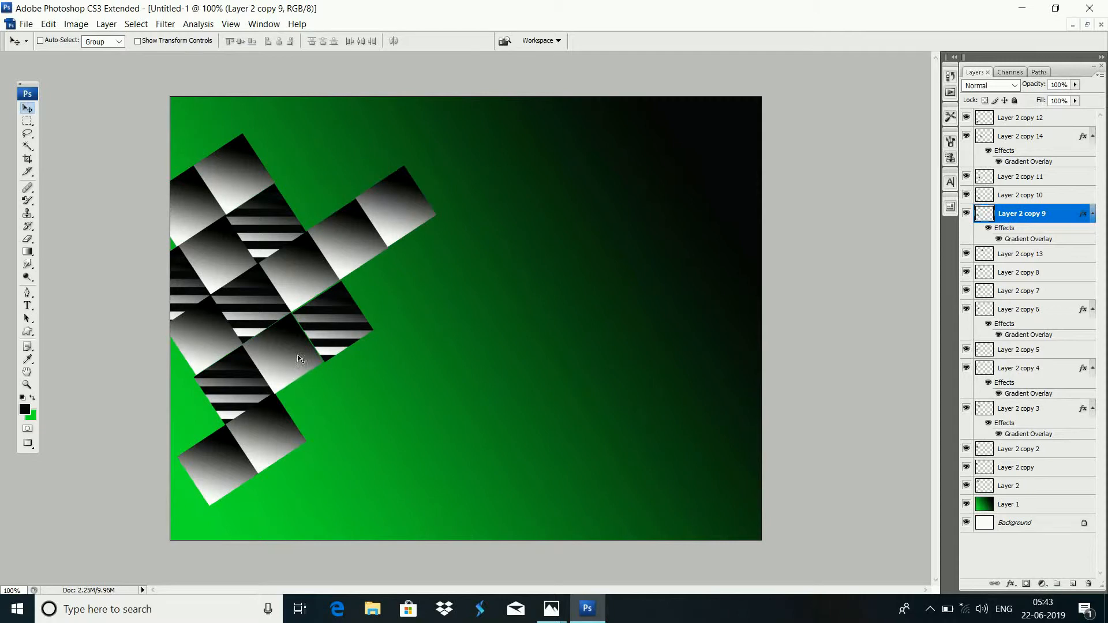
- Set the Type tool's text color to a bright blue
{"action": "left_click", "coordinate": [27, 306]}
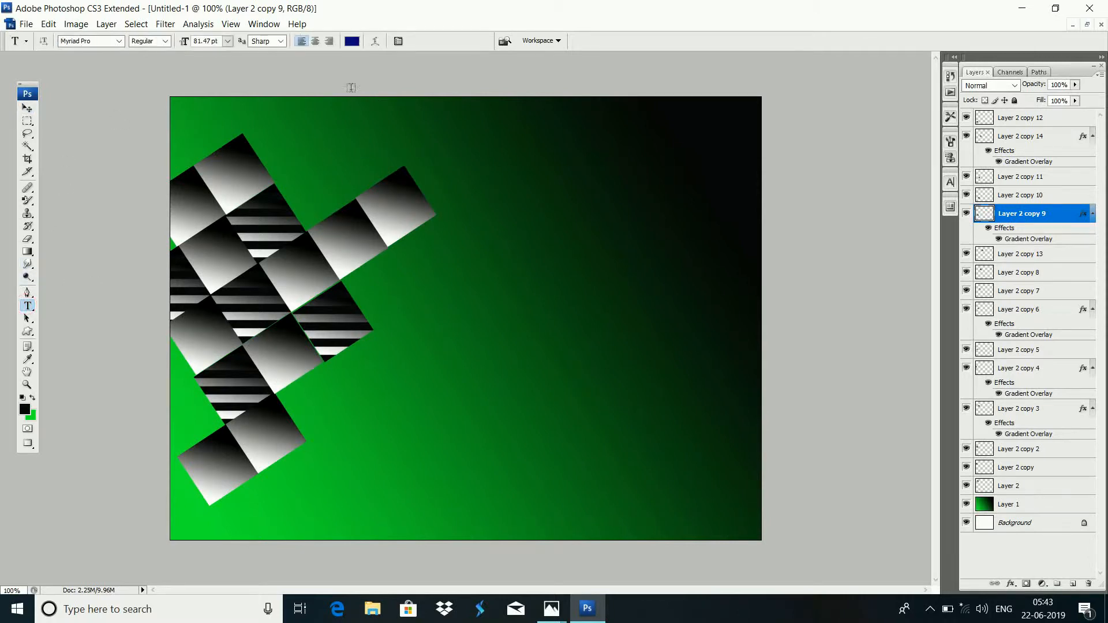
{"action": "left_click", "coordinate": [353, 41]}
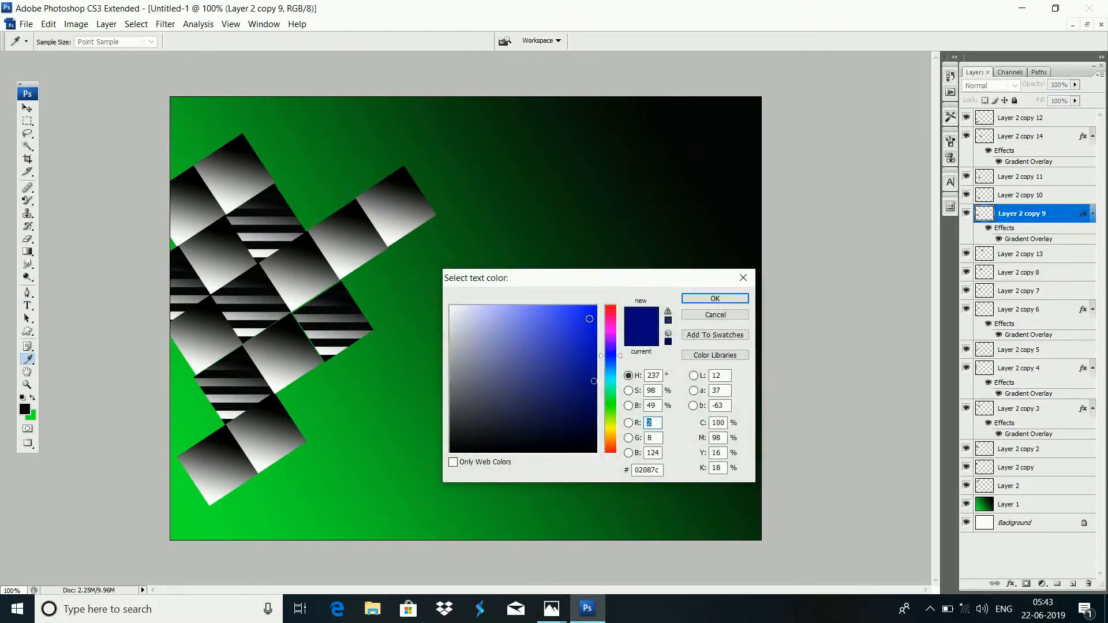
{"action": "left_click", "coordinate": [591, 311]}
{"action": "left_click", "coordinate": [729, 298]}
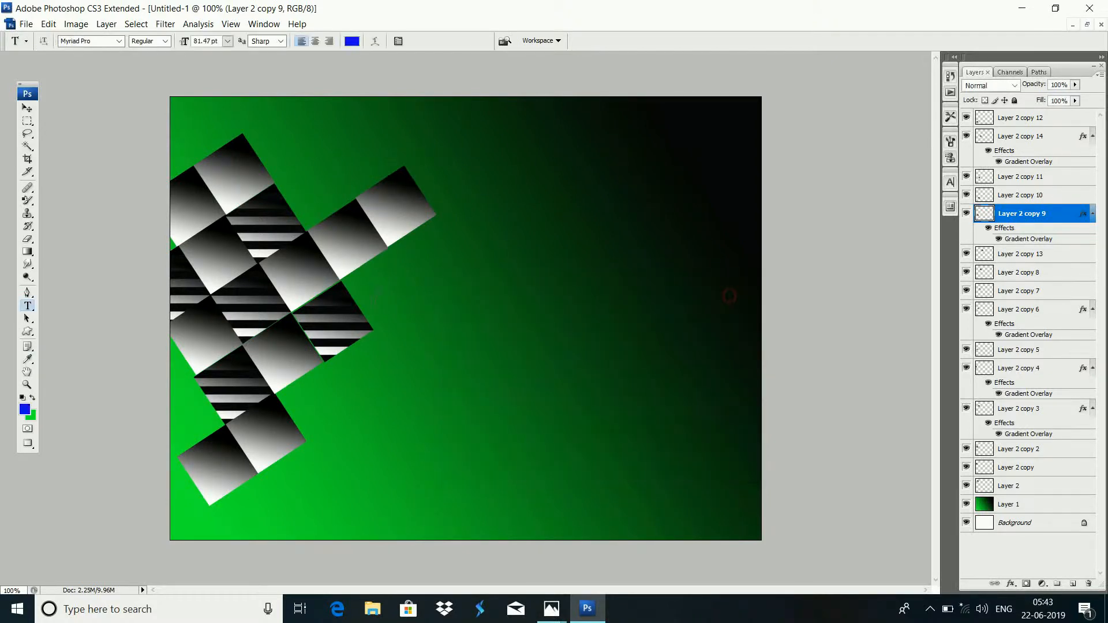
- Add the letter "L" as a text layer and move it onto the plain gradient tile at the canvas's left edge
{"action": "left_click", "coordinate": [423, 306]}
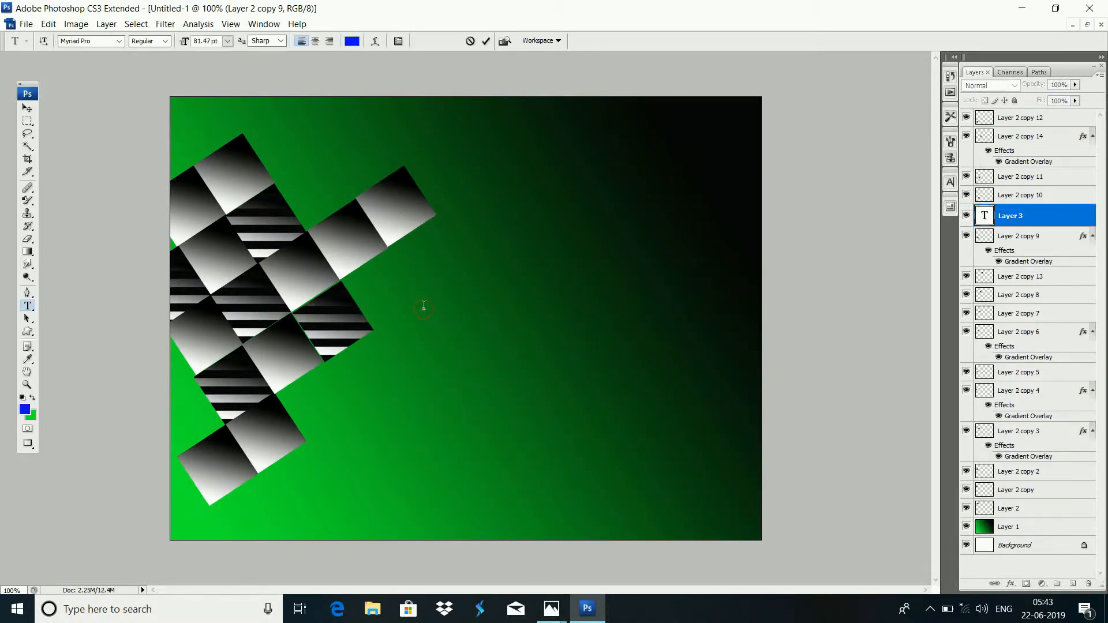
{"action": "type", "text": "L"}
{"action": "left_click", "coordinate": [28, 108]}
{"action": "left_click_drag", "start_coordinate": [434, 302], "coordinate": [200, 343]}
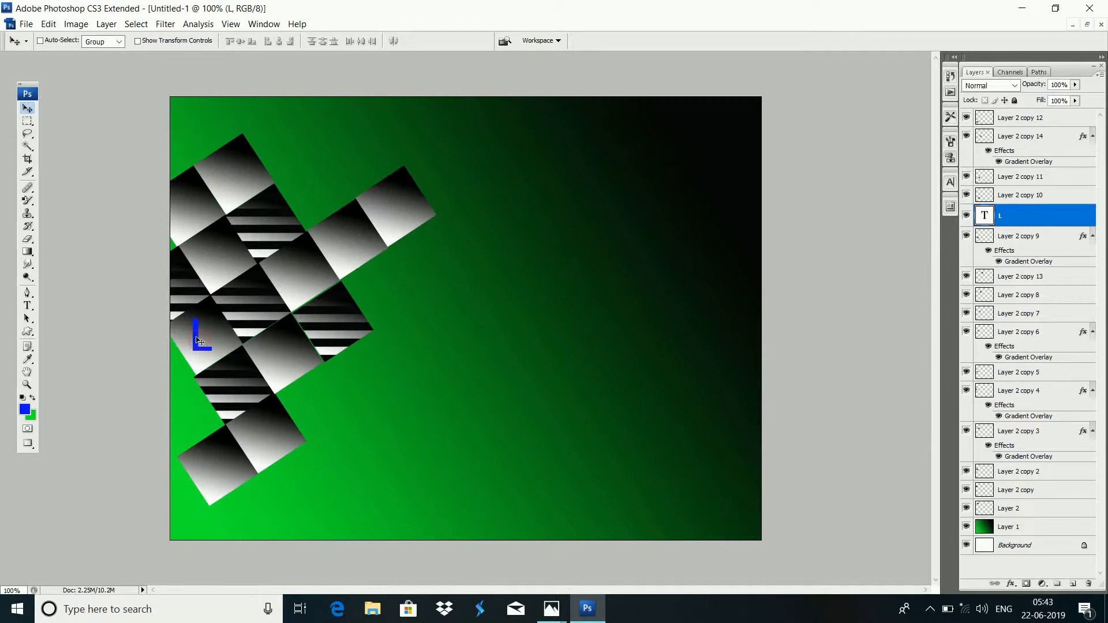
- Enlarge the letter L slightly with Free Transform and reposition it on its tile
{"action": "key", "text": "ctrl+t"}
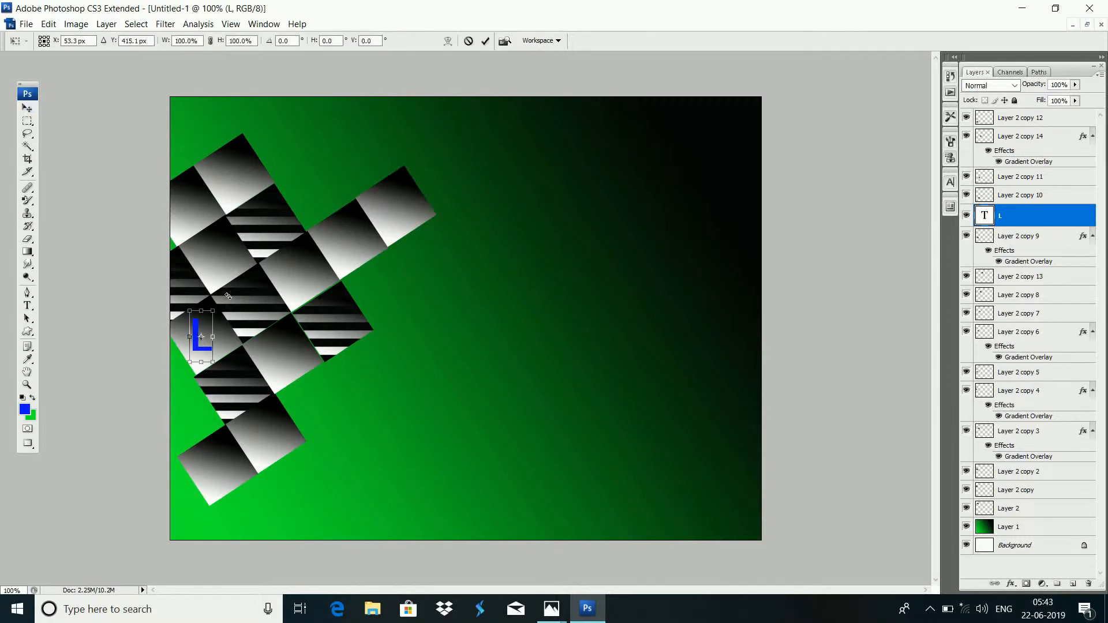
{"action": "mouse_move", "coordinate": [213, 312]}
{"action": "left_mouse_down"}
{"action": "mouse_move", "coordinate": [234, 297]}
{"action": "mouse_move", "coordinate": [224, 299]}
{"action": "left_mouse_up"}
{"action": "key", "text": "Return"}
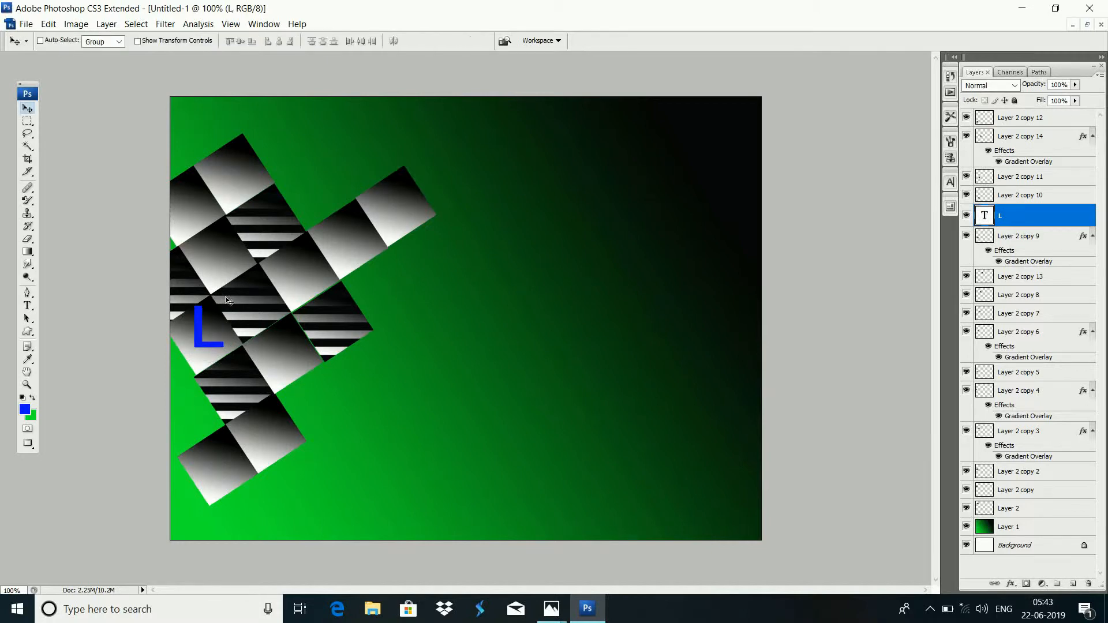
{"action": "left_click_drag", "start_coordinate": [204, 337], "coordinate": [198, 345]}
- Add a red Stroke layer style to the letter L
{"action": "double_click", "coordinate": [1061, 222]}
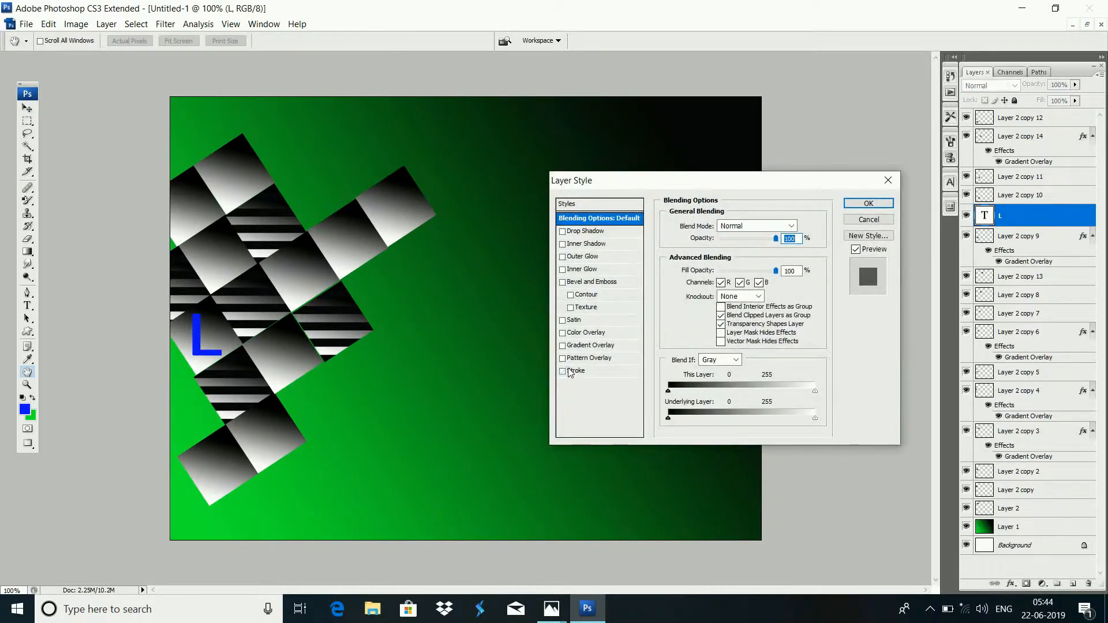
{"action": "left_click", "coordinate": [568, 371]}
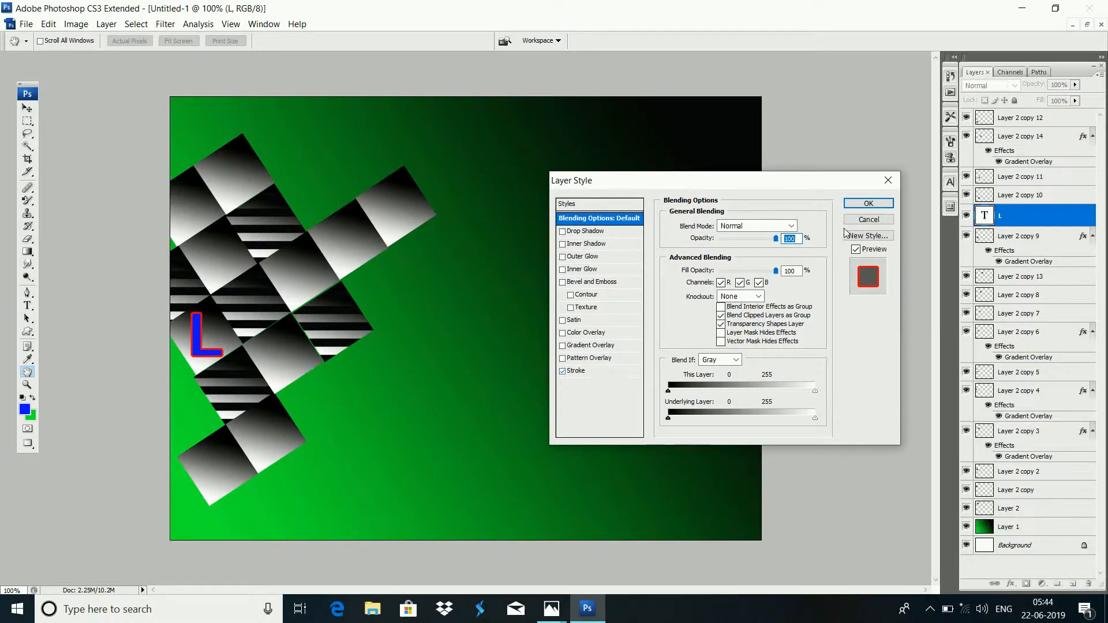
{"action": "left_click", "coordinate": [856, 204]}
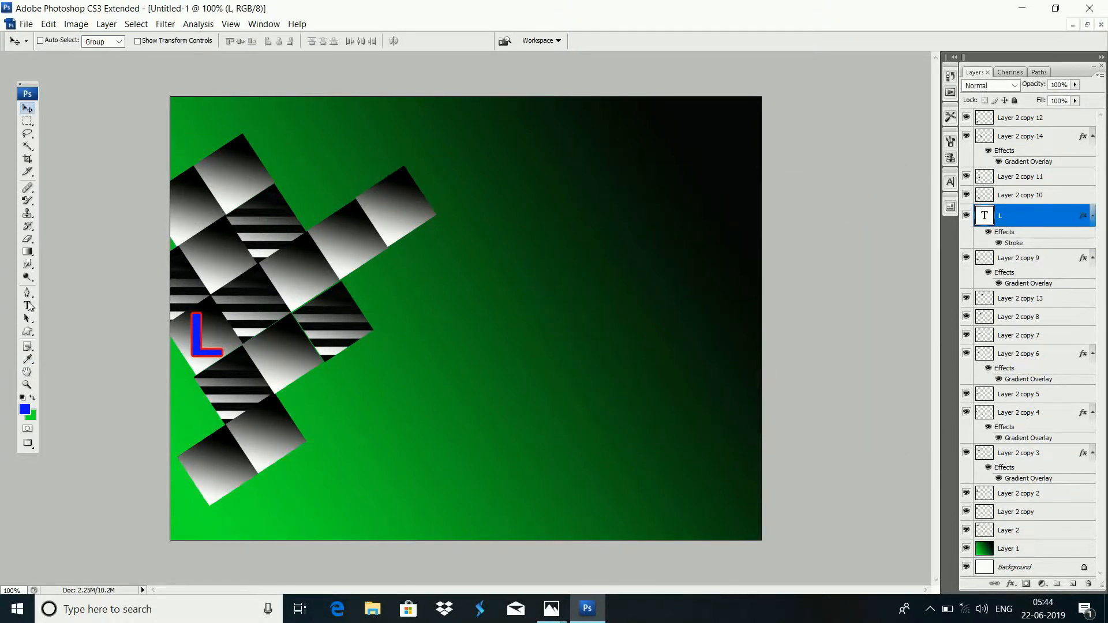
- Add the letter "E" as a separate text layer and give it a 3 px red outside Stroke
{"action": "left_click", "coordinate": [28, 306]}
{"action": "left_click", "coordinate": [455, 352]}
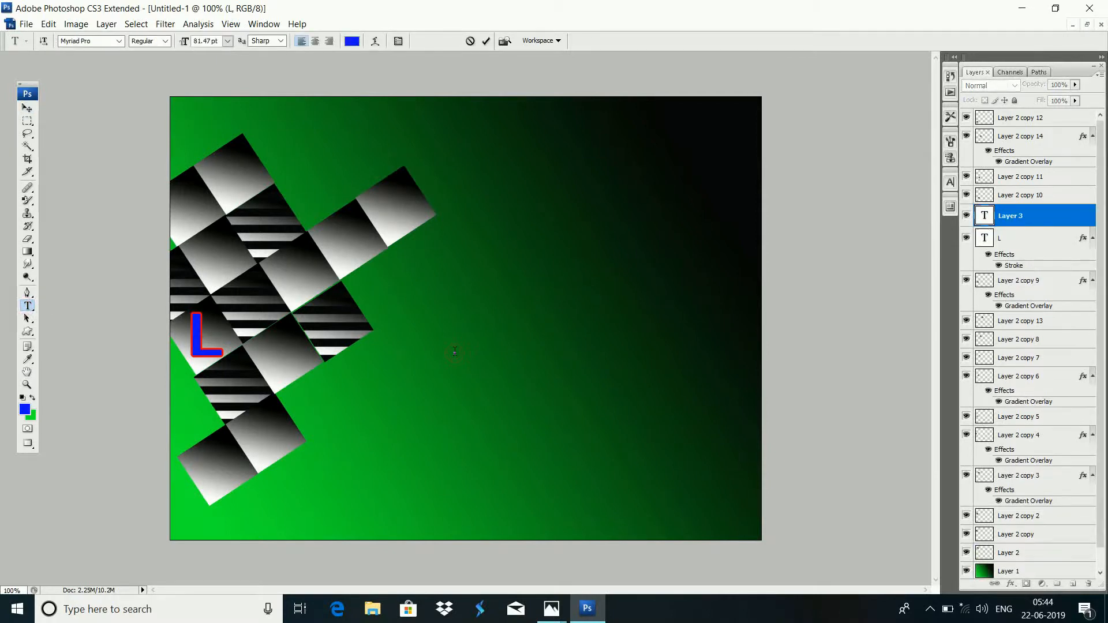
{"action": "type", "text": "E"}
{"action": "left_click", "coordinate": [28, 108]}
{"action": "double_click", "coordinate": [1054, 224]}
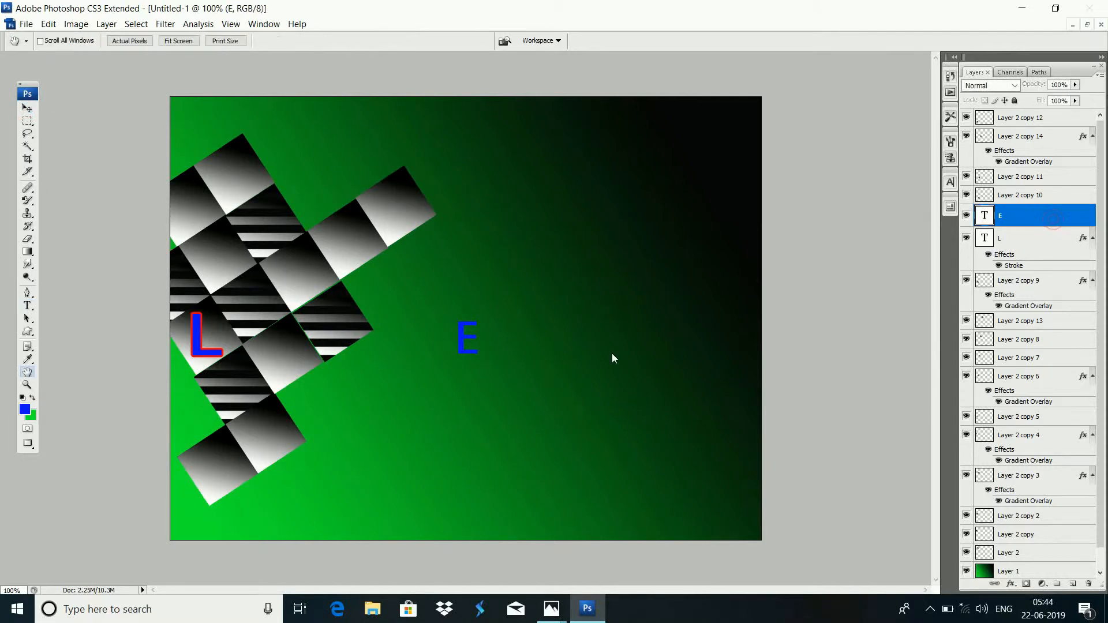
{"action": "left_click", "coordinate": [573, 374]}
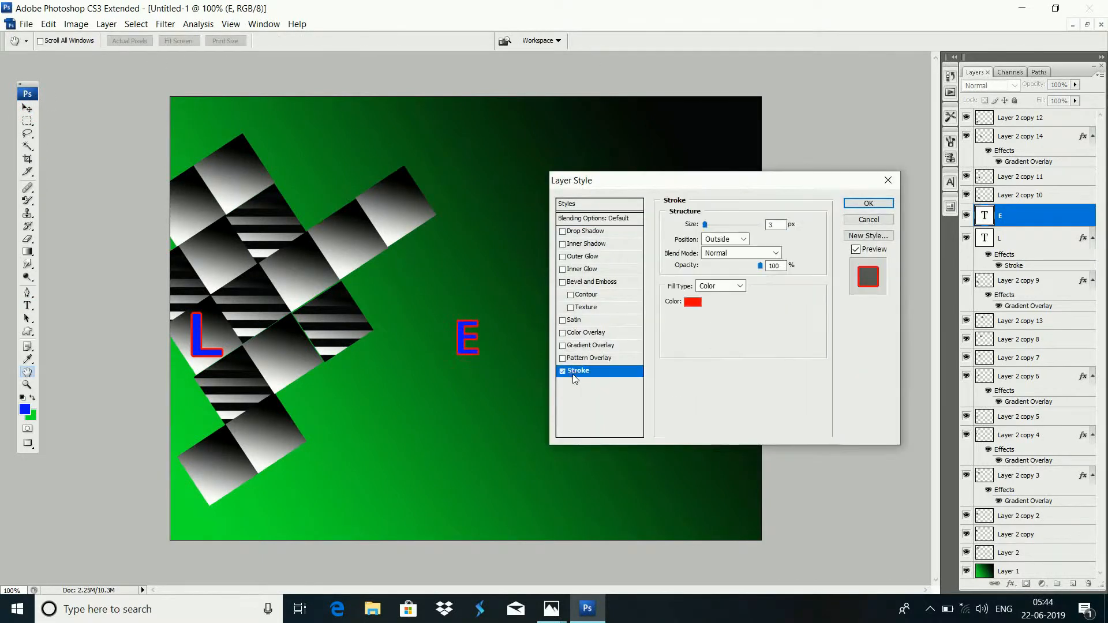
{"action": "left_click", "coordinate": [869, 203]}
- Move the letter E onto the striped central tile beside the L and enlarge it slightly
{"action": "left_click_drag", "start_coordinate": [464, 345], "coordinate": [254, 315]}
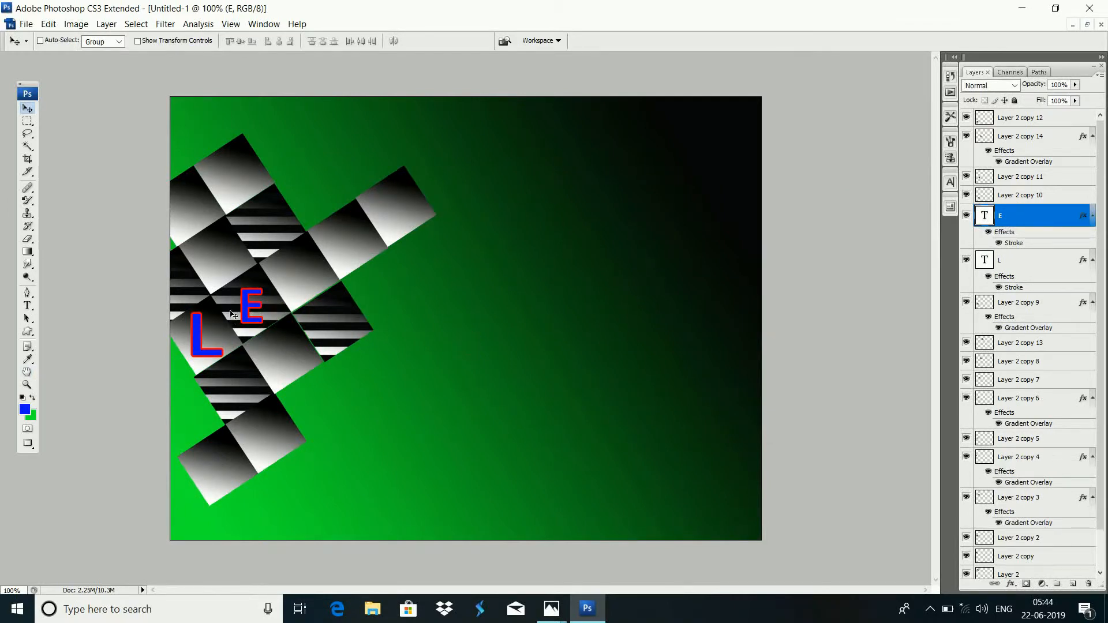
{"action": "key", "text": "ctrl+t"}
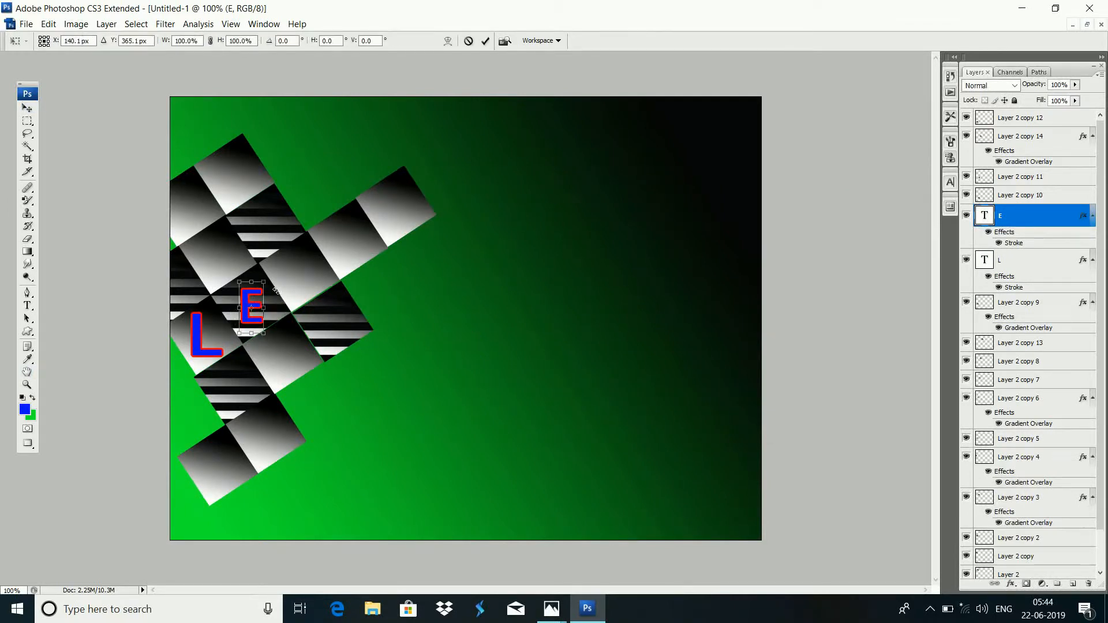
{"action": "left_click_drag", "start_coordinate": [266, 283], "coordinate": [242, 313]}
{"action": "key", "text": "Return"}
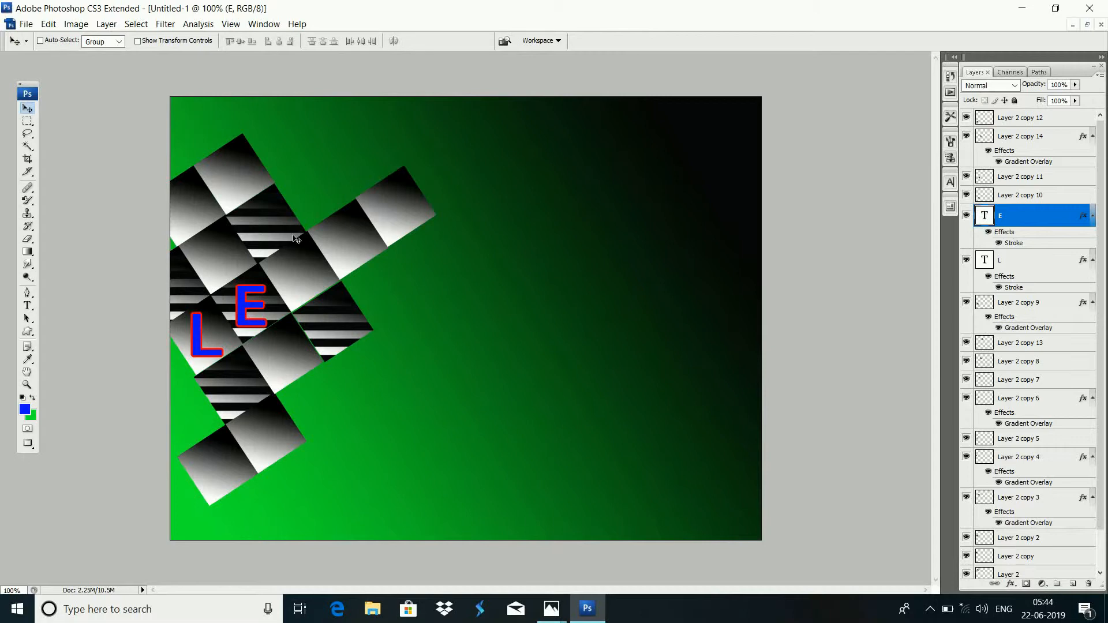
- Create a text layer with the letter "A" and apply a 3 px red outside Stroke to it
{"action": "left_click", "coordinate": [27, 305]}
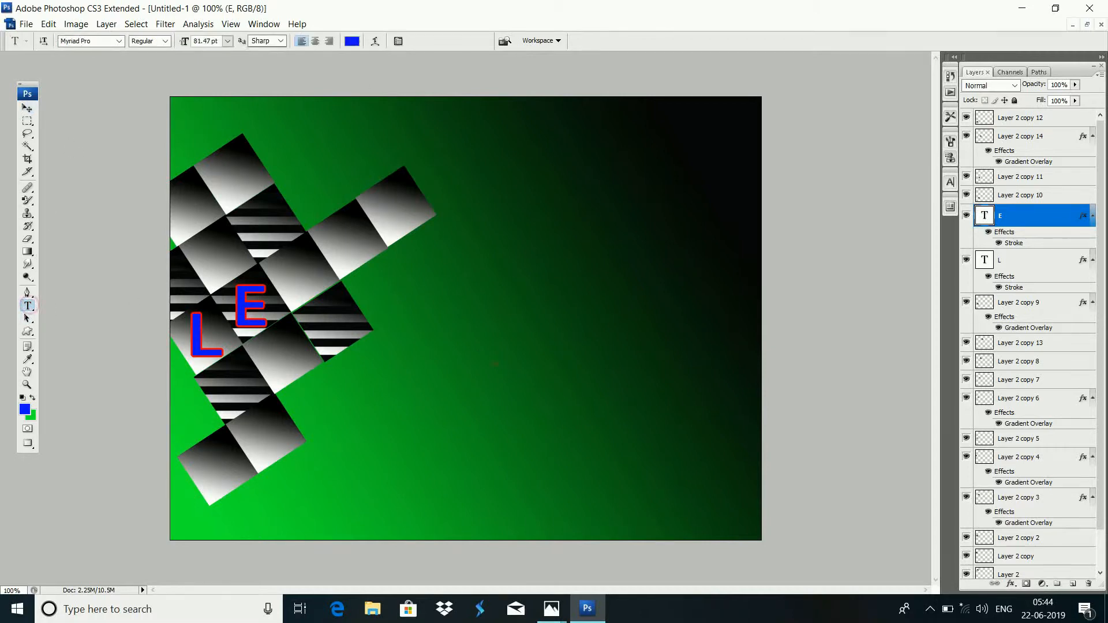
{"action": "left_click", "coordinate": [497, 362]}
{"action": "type", "text": "A"}
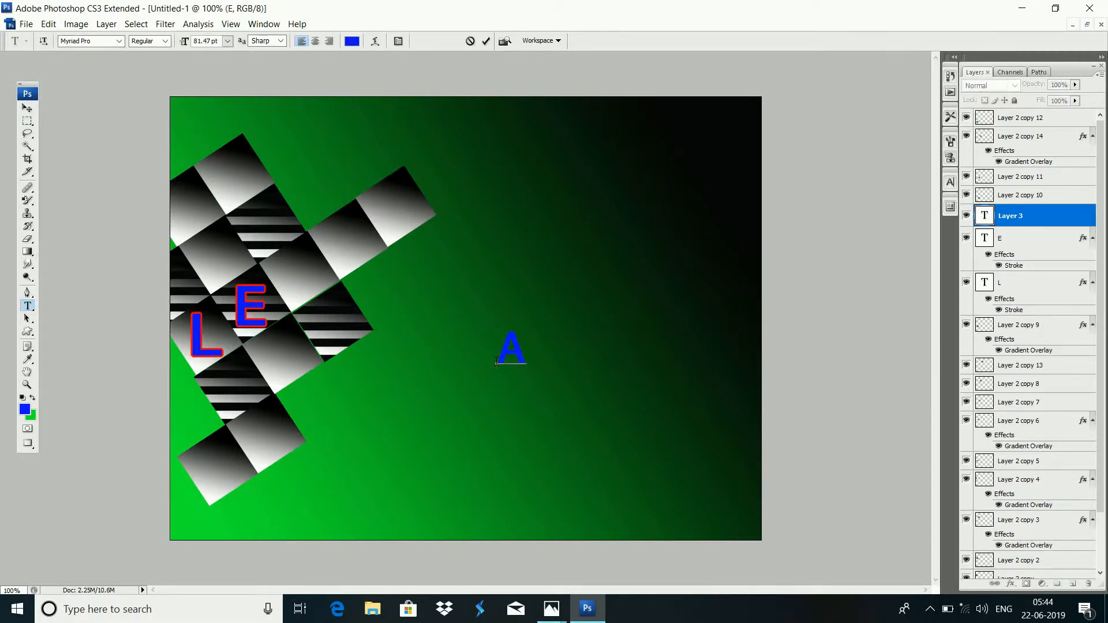
{"action": "left_click", "coordinate": [27, 108]}
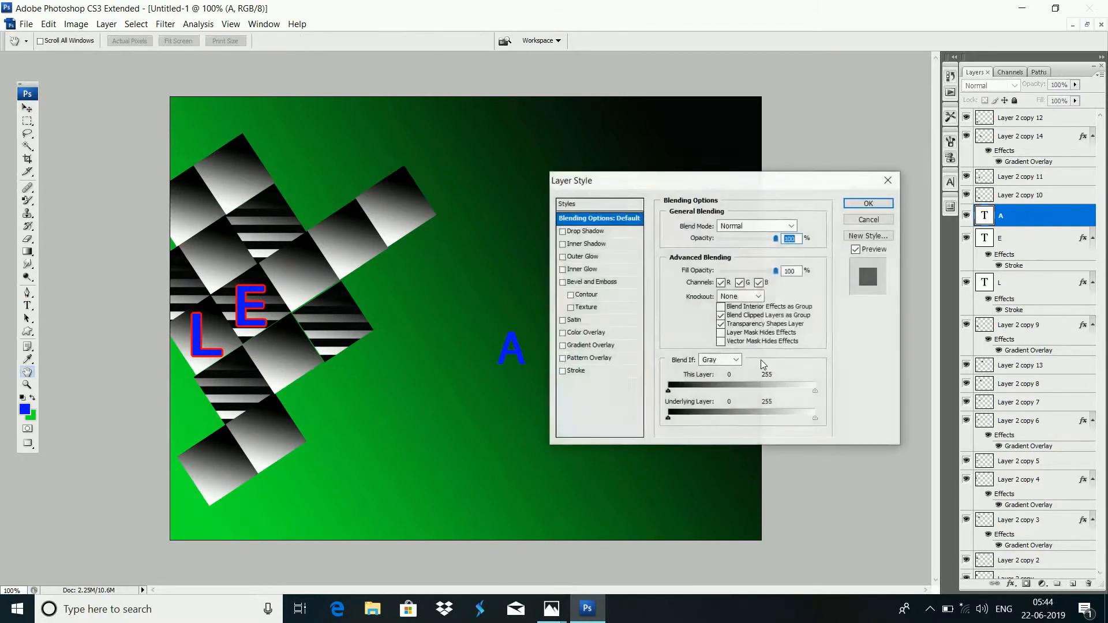
{"action": "left_click", "coordinate": [571, 371]}
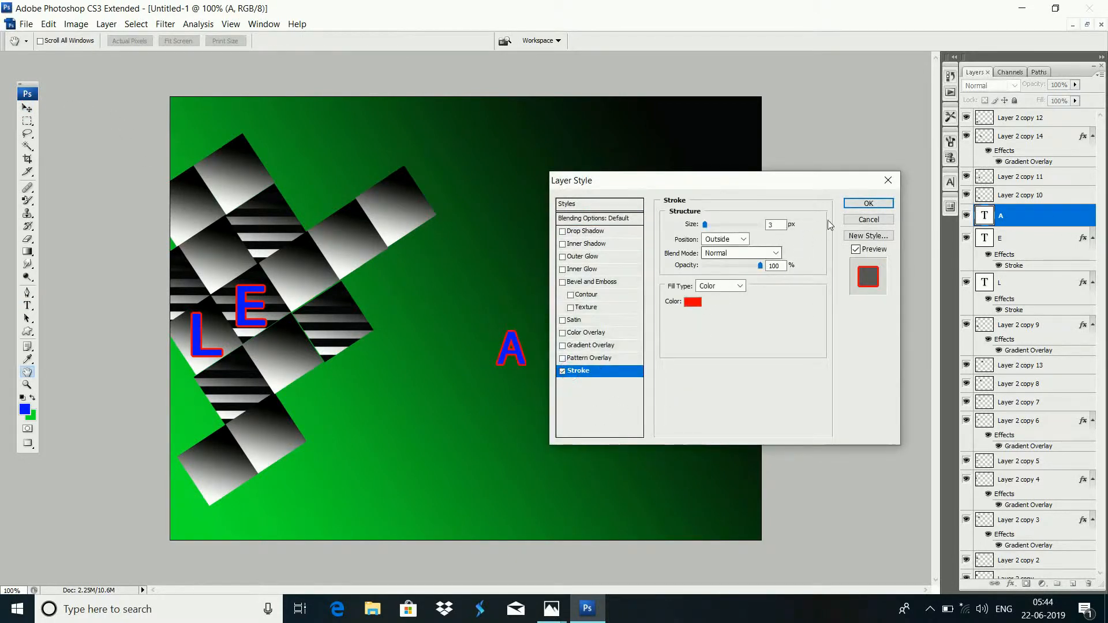
{"action": "left_click", "coordinate": [867, 203]}
- Enlarge the letter A slightly and place it on the gradient tile to the upper right of the E
{"action": "key", "text": "ctrl+t"}
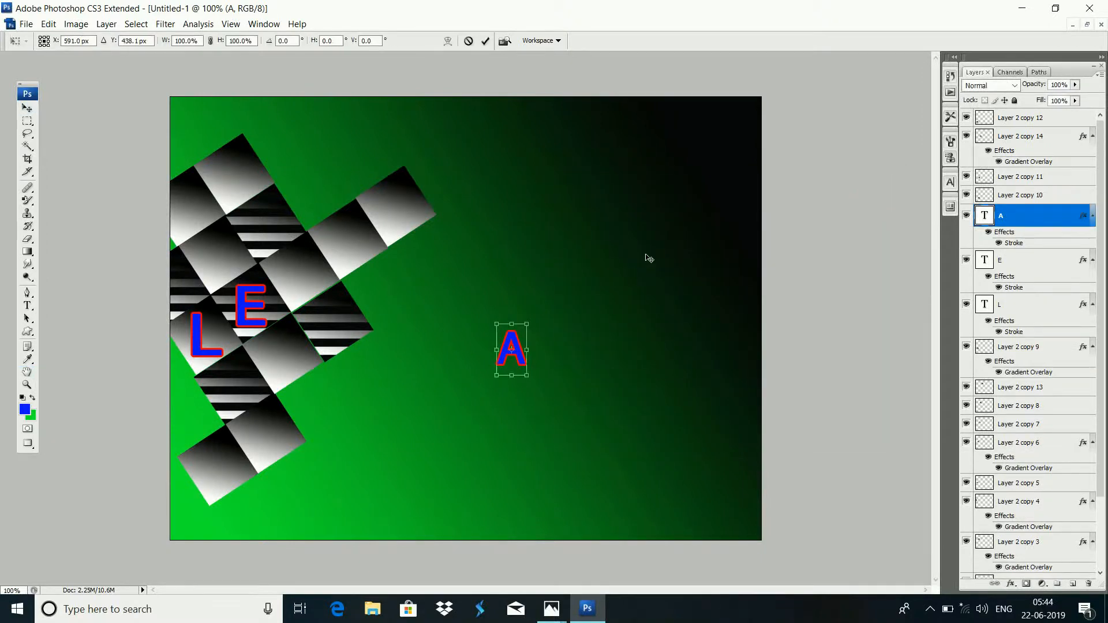
{"action": "left_click_drag", "start_coordinate": [528, 321], "coordinate": [536, 314]}
{"action": "key", "text": "Return"}
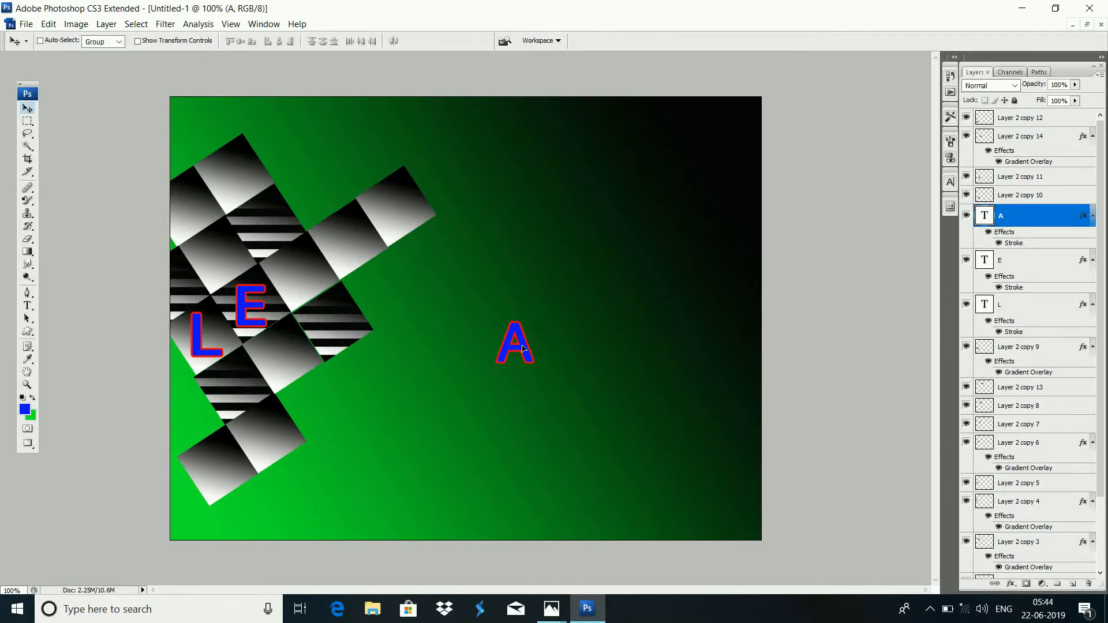
{"action": "left_click_drag", "start_coordinate": [526, 350], "coordinate": [313, 274]}
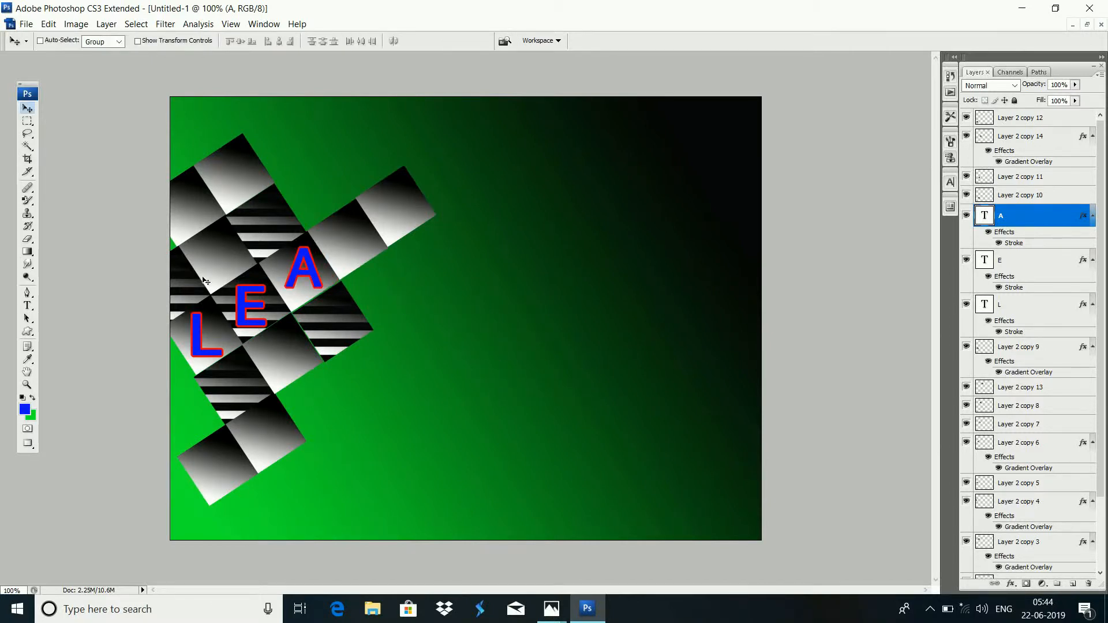
- Create a separate text layer with the letter "R" on the empty green area and give it a red Stroke
{"action": "left_click", "coordinate": [28, 306]}
{"action": "left_click", "coordinate": [514, 342]}
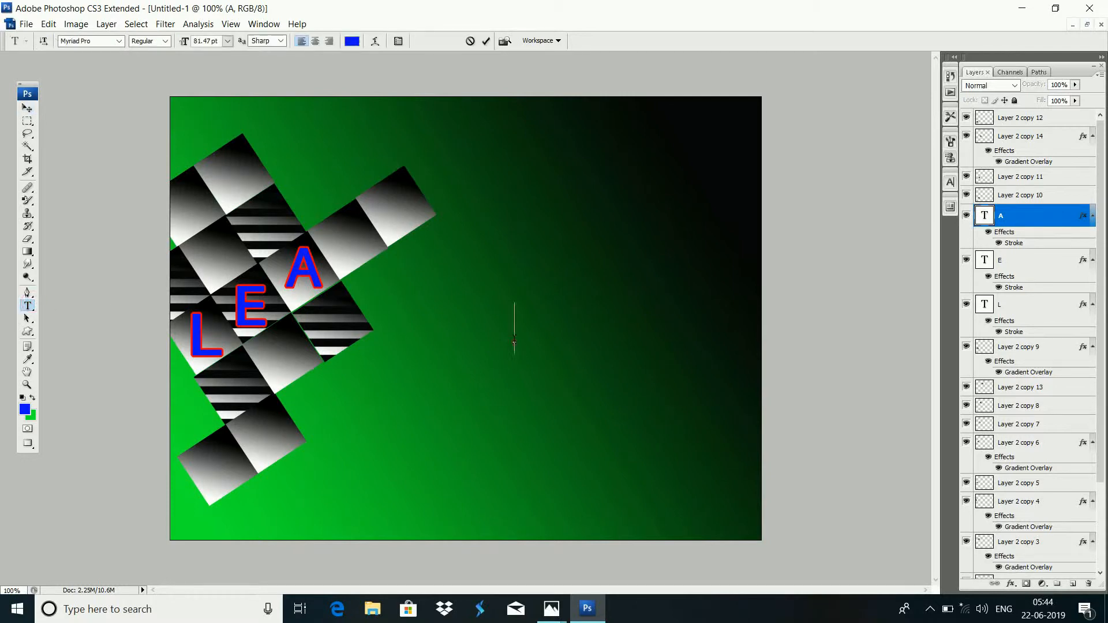
{"action": "key", "text": "ctrl+r"}
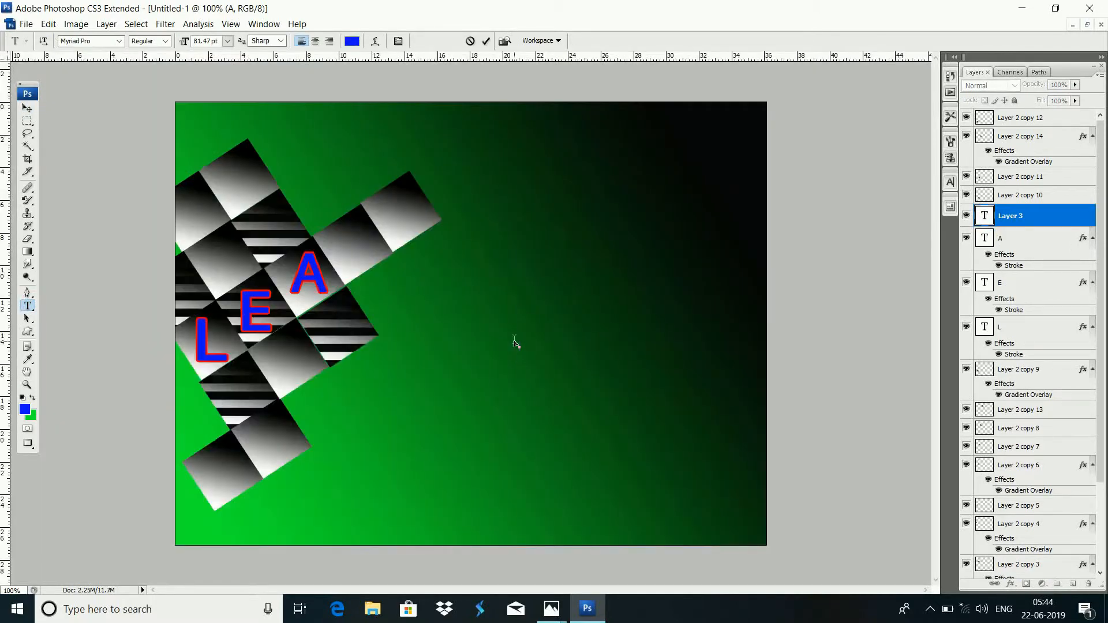
{"action": "type", "text": "r"}
{"action": "key", "text": "BackSpace"}
{"action": "type", "text": "R"}
{"action": "double_click", "coordinate": [539, 334]}
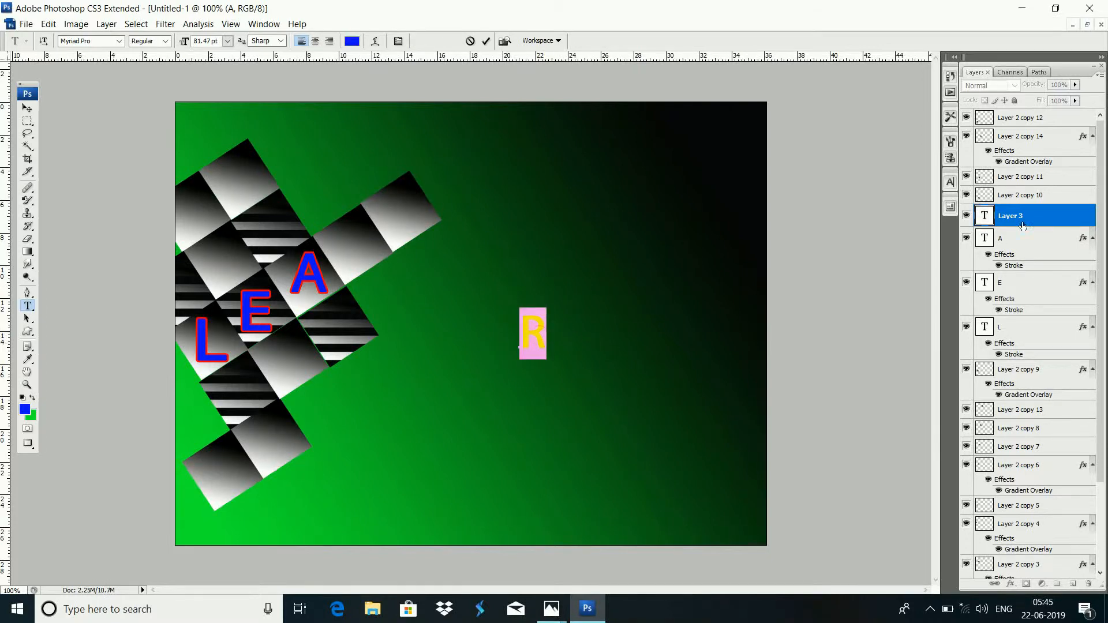
{"action": "double_click", "coordinate": [1065, 223]}
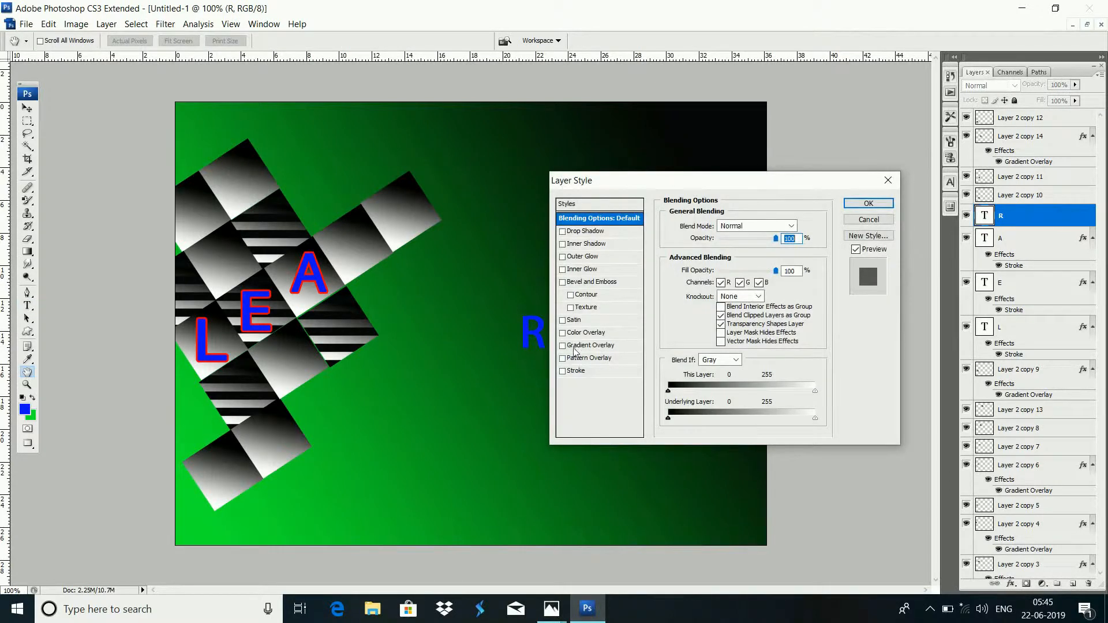
{"action": "left_click", "coordinate": [562, 370]}
{"action": "left_click", "coordinate": [862, 202]}
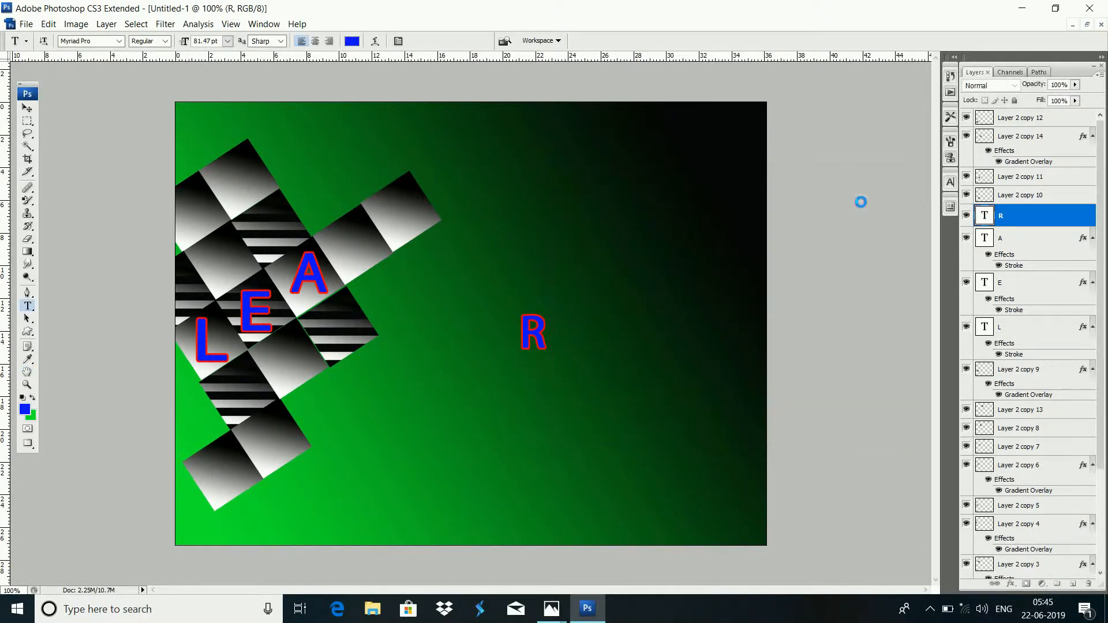
- Enlarge the letter R slightly and place it on the gradient tile to the upper right of the A
{"action": "key", "text": "ctrl+t"}
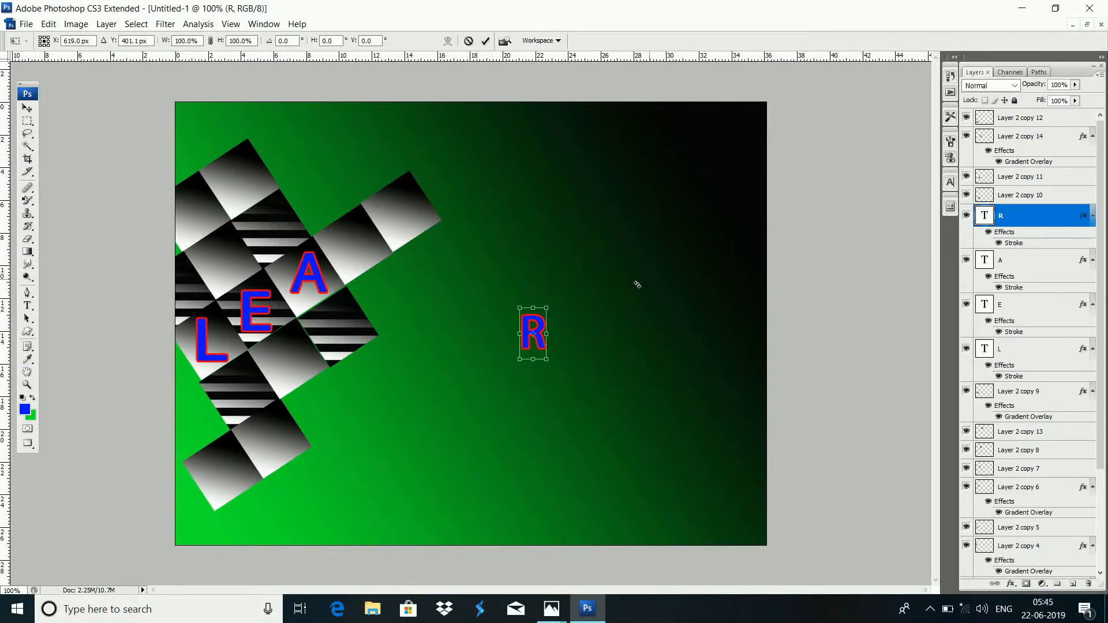
{"action": "left_click_drag", "start_coordinate": [546, 357], "coordinate": [564, 367]}
{"action": "key", "text": "Return"}
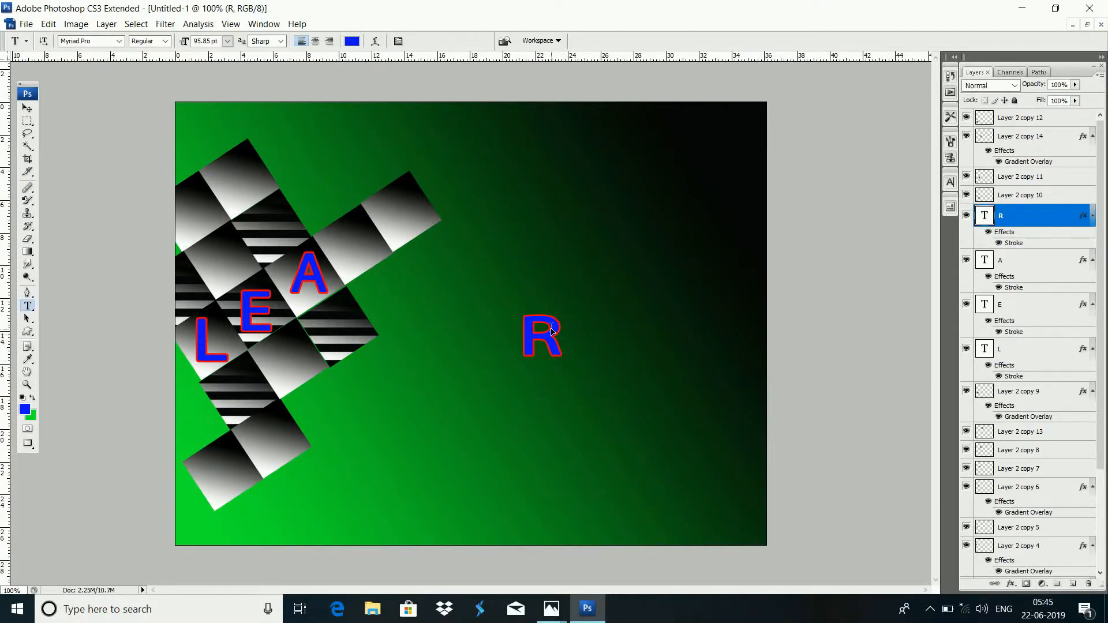
{"action": "double_click", "coordinate": [546, 329]}
{"action": "left_click", "coordinate": [27, 108]}
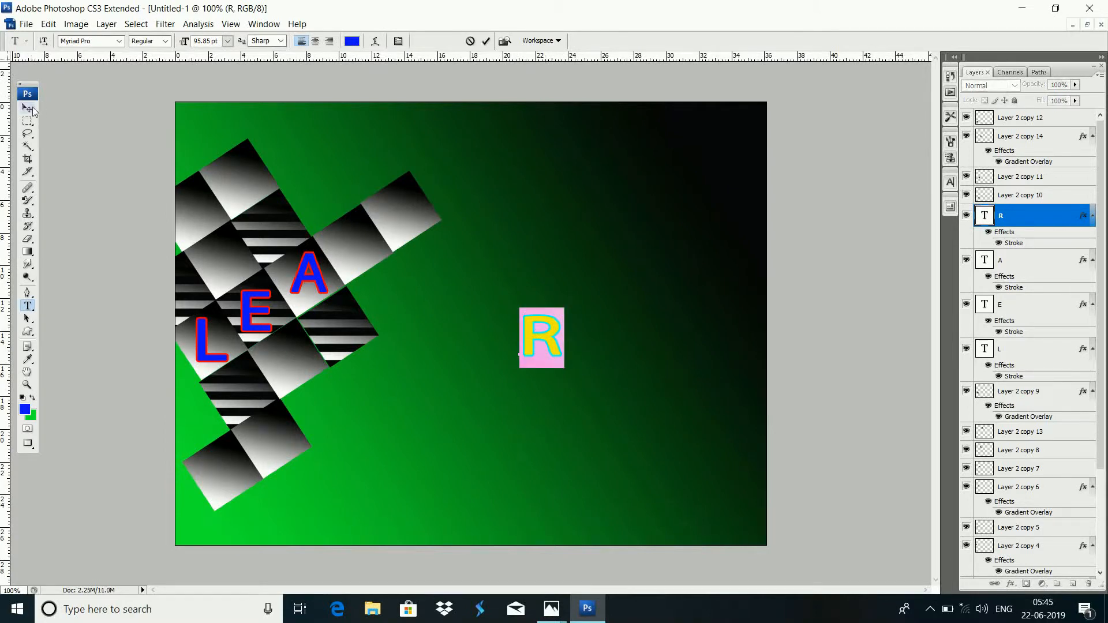
{"action": "left_click_drag", "start_coordinate": [552, 341], "coordinate": [364, 244]}
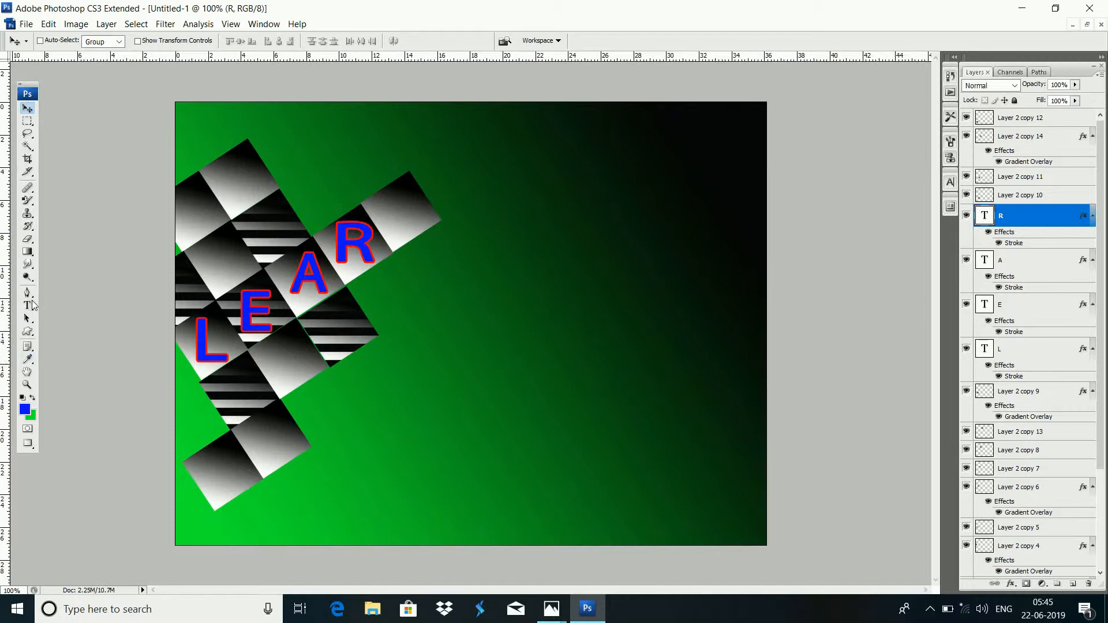
- Add the letter "N" as its own text layer and apply a 3 px red outside Stroke to it
{"action": "left_click", "coordinate": [27, 306]}
{"action": "left_click", "coordinate": [534, 378]}
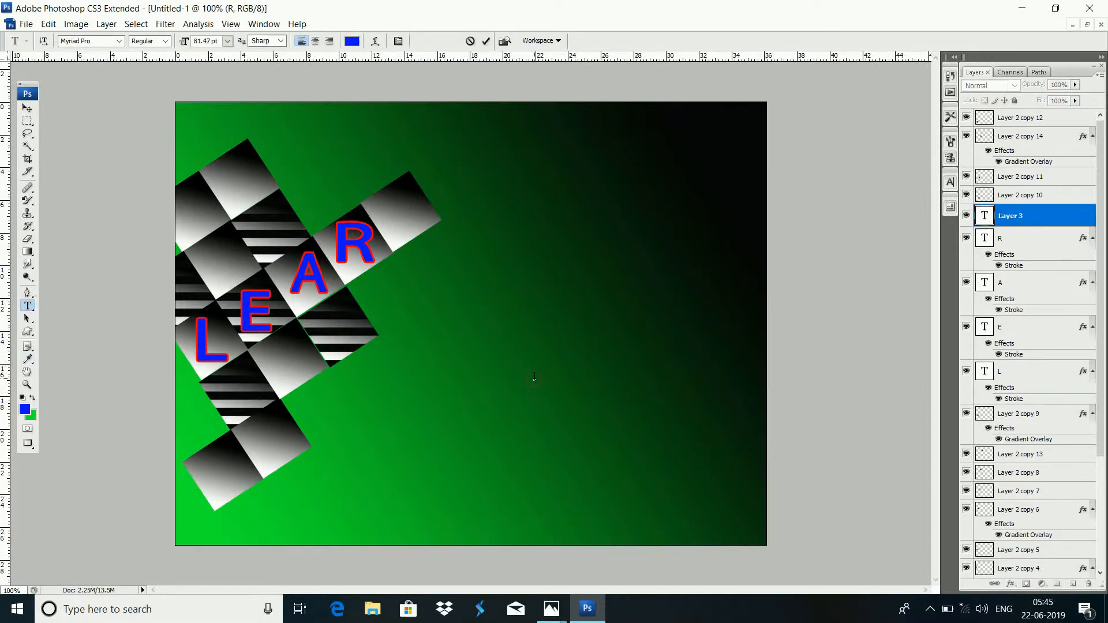
{"action": "type", "text": "N"}
{"action": "left_click", "coordinate": [1066, 216]}
{"action": "double_click", "coordinate": [1067, 216]}
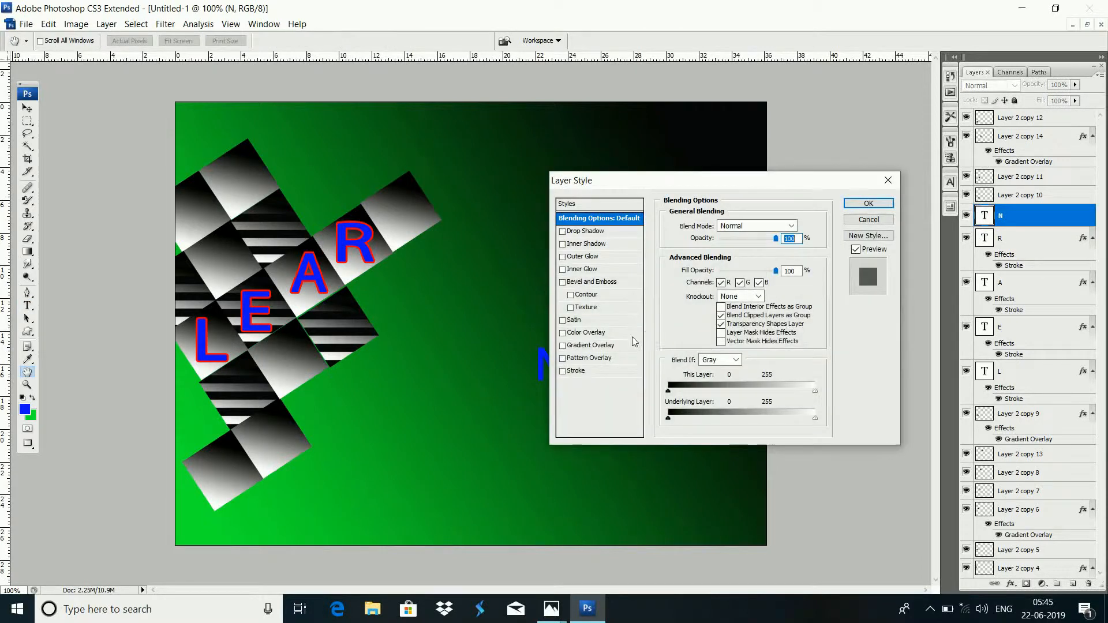
{"action": "left_click", "coordinate": [580, 372]}
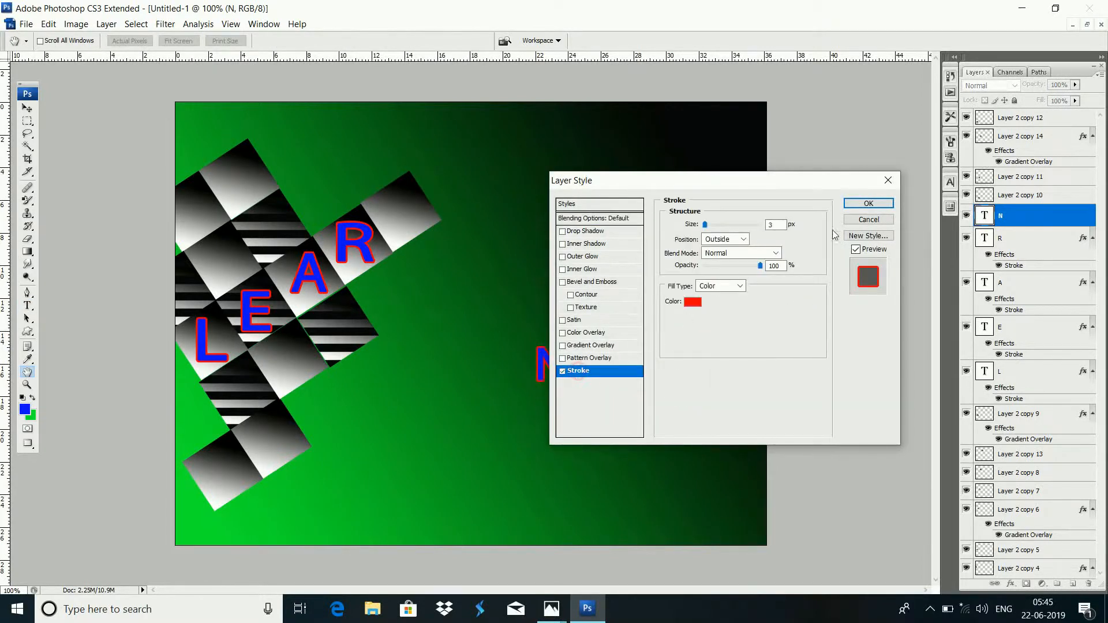
{"action": "left_click", "coordinate": [866, 204]}
- Enlarge the letter N slightly and move it onto the outermost gradient tile to the upper right of the R
{"action": "key", "text": "ctrl+t"}
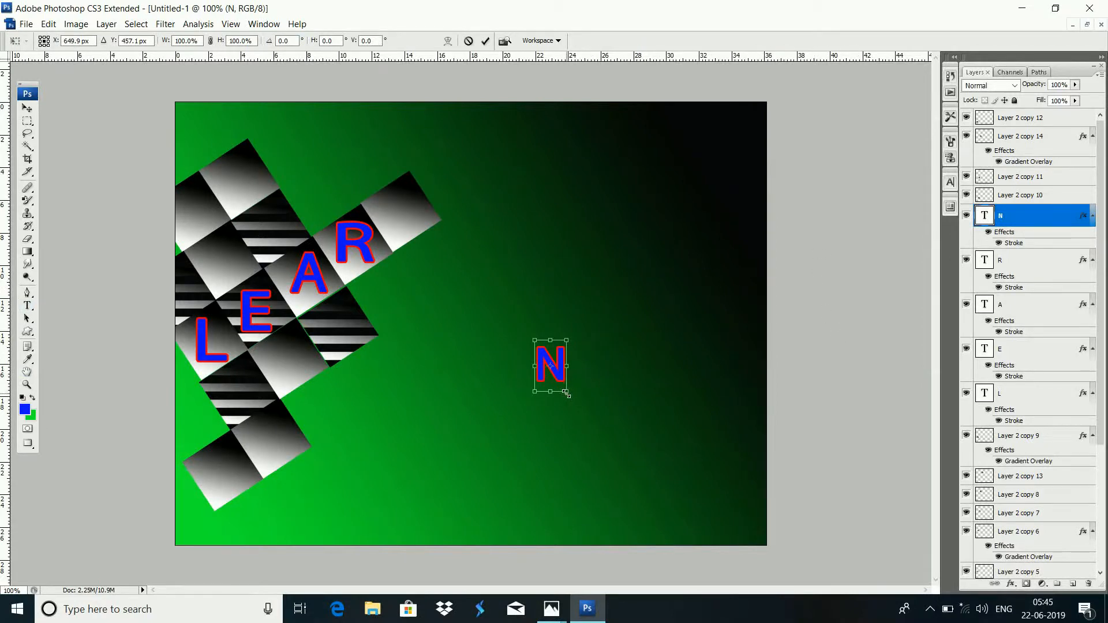
{"action": "left_click_drag", "start_coordinate": [568, 395], "coordinate": [584, 407]}
{"action": "key", "text": "Return"}
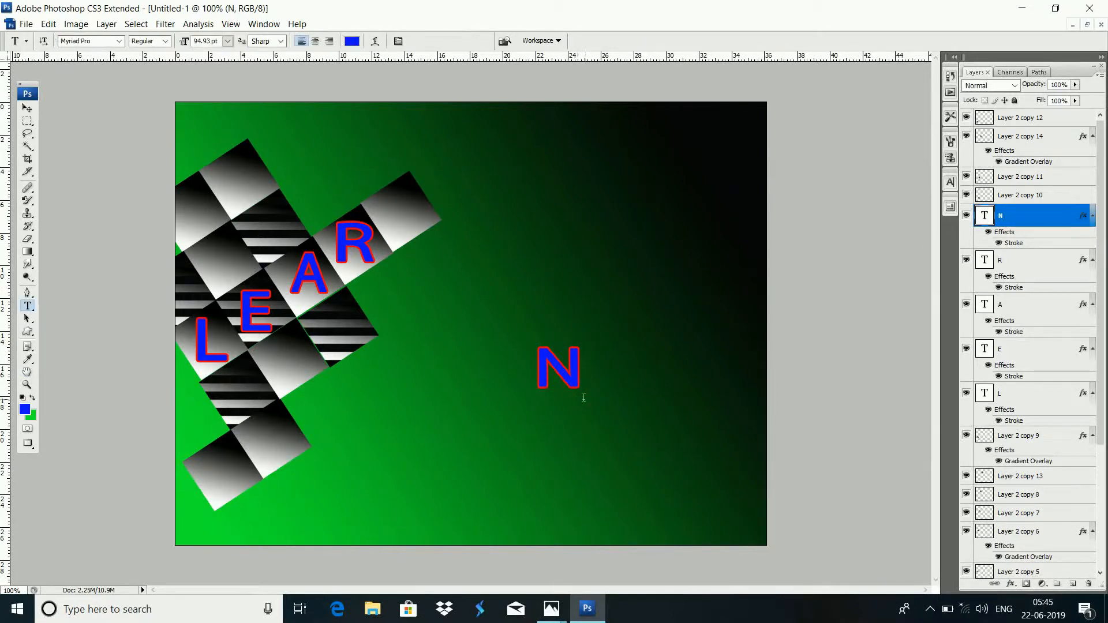
{"action": "left_click", "coordinate": [27, 108]}
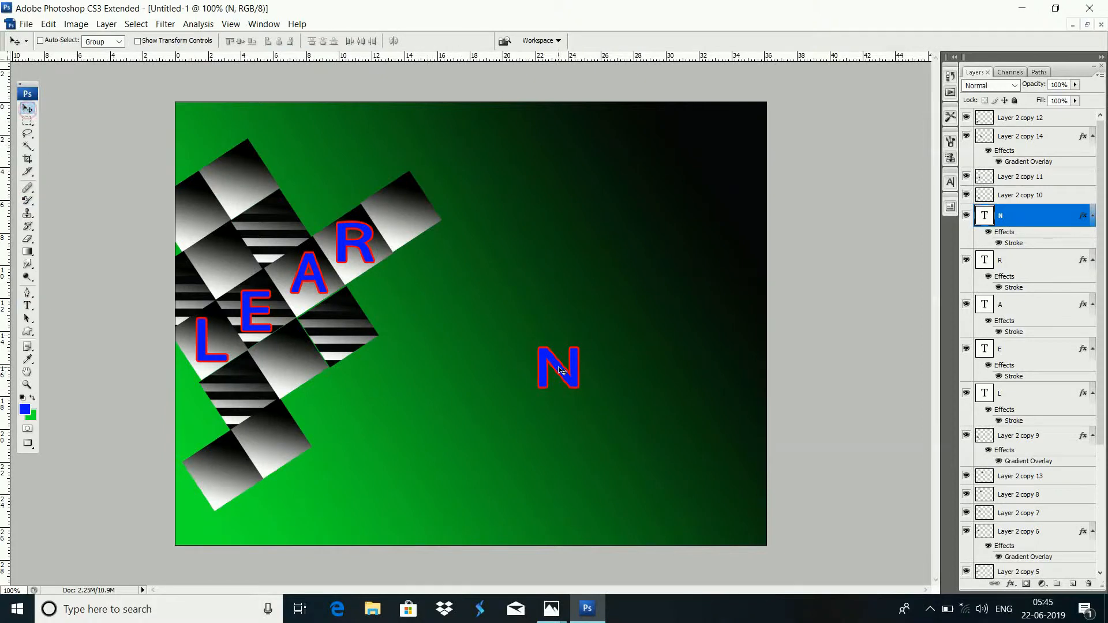
{"action": "left_click_drag", "start_coordinate": [545, 357], "coordinate": [403, 213]}
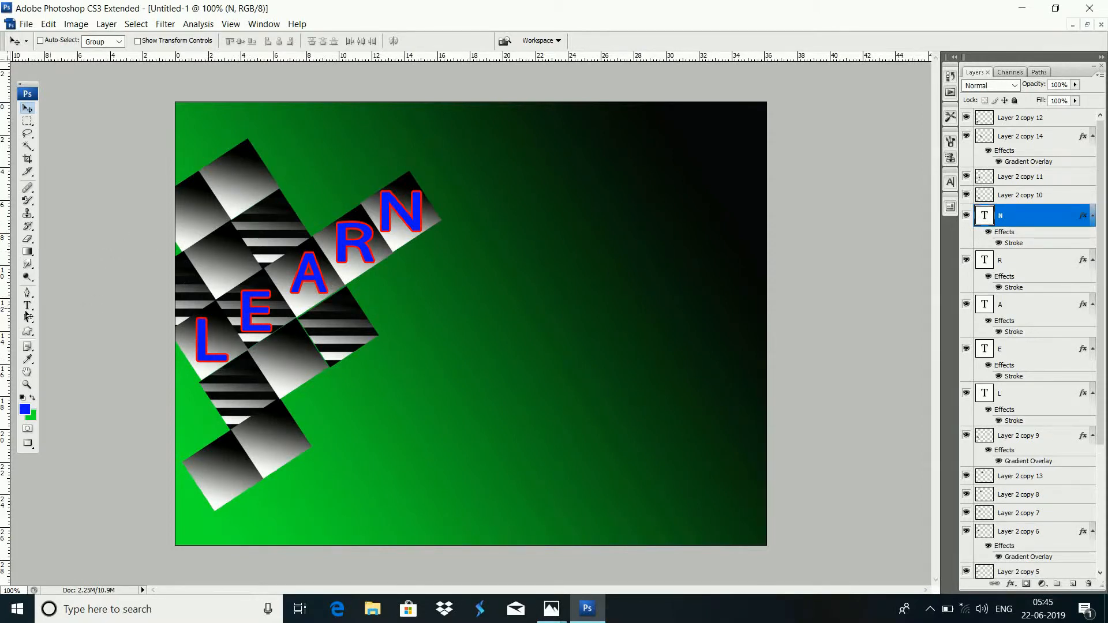
- Select a rectangular strip spanning the full width along the canvas's bottom edge
{"action": "left_click", "coordinate": [27, 121]}
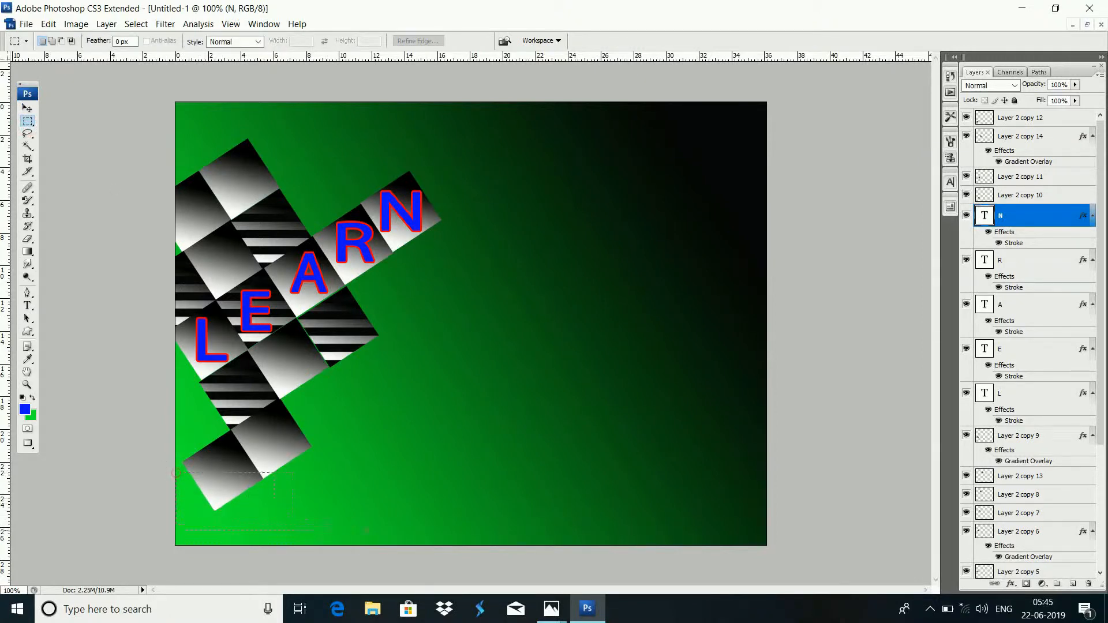
{"action": "left_click_drag", "start_coordinate": [716, 551], "coordinate": [768, 550]}
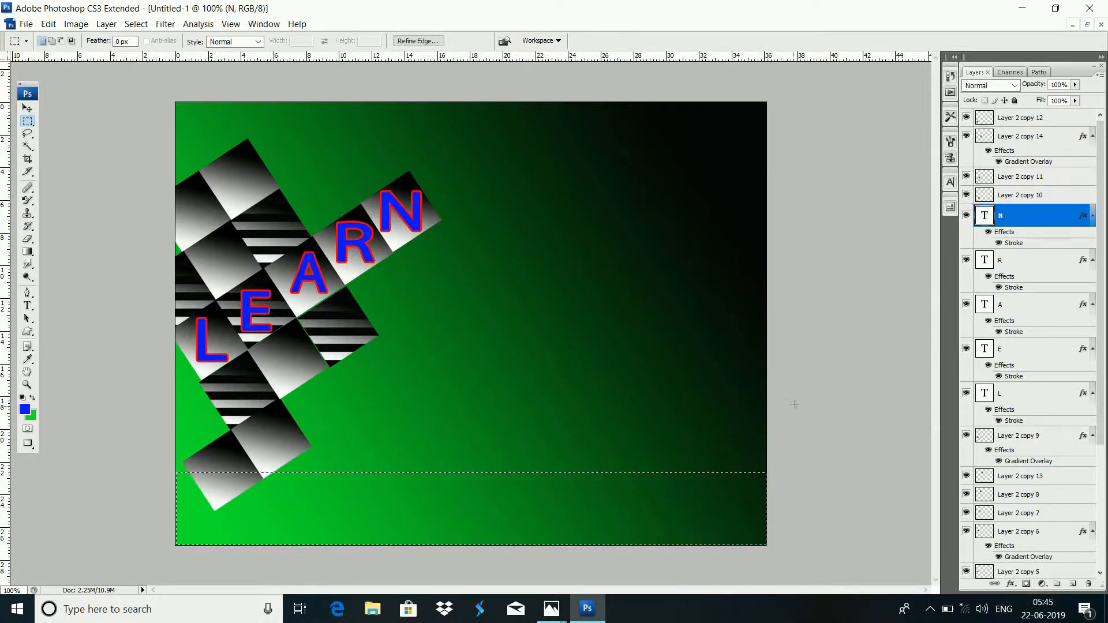
{"action": "key", "text": "shift"}
{"action": "key", "text": "n"}
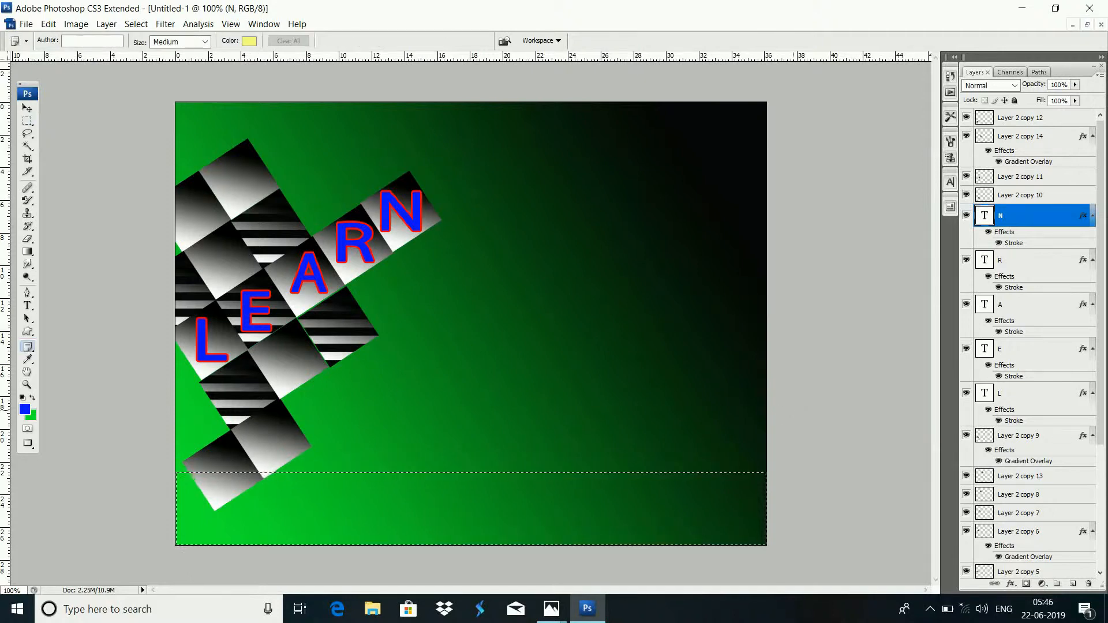
- Set the foreground color to near-black 010101
{"action": "left_click", "coordinate": [24, 409]}
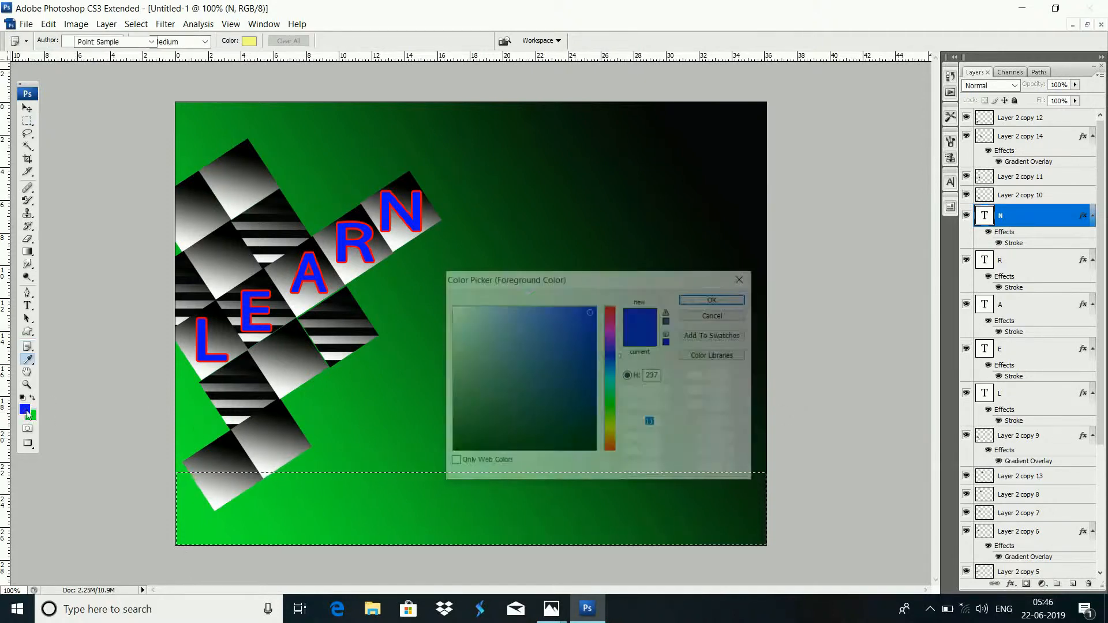
{"action": "left_click", "coordinate": [480, 452]}
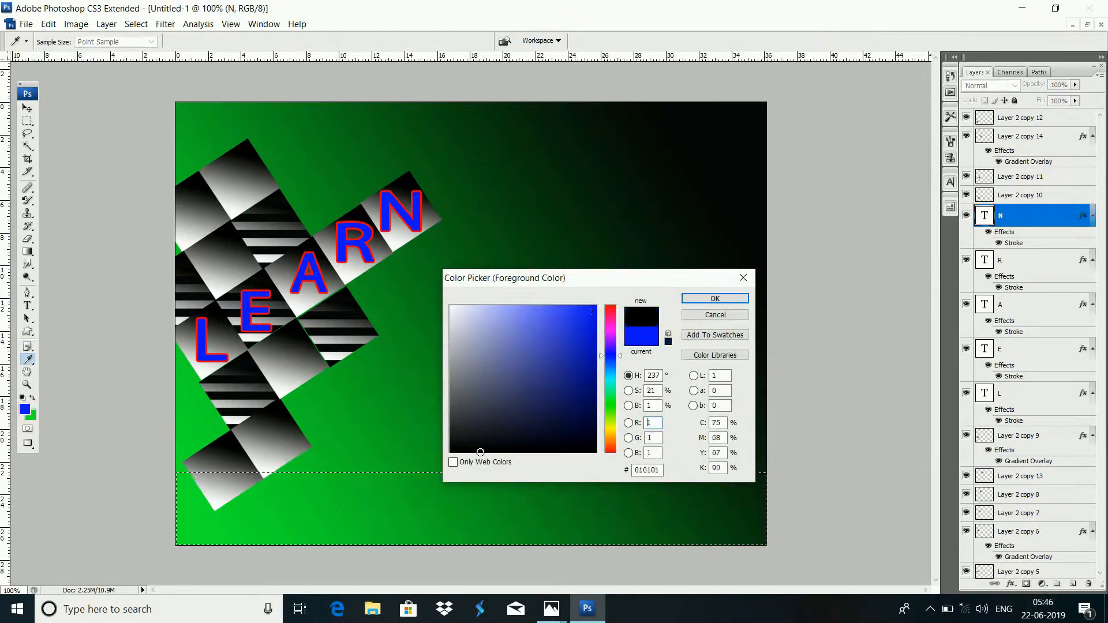
{"action": "left_click", "coordinate": [711, 299]}
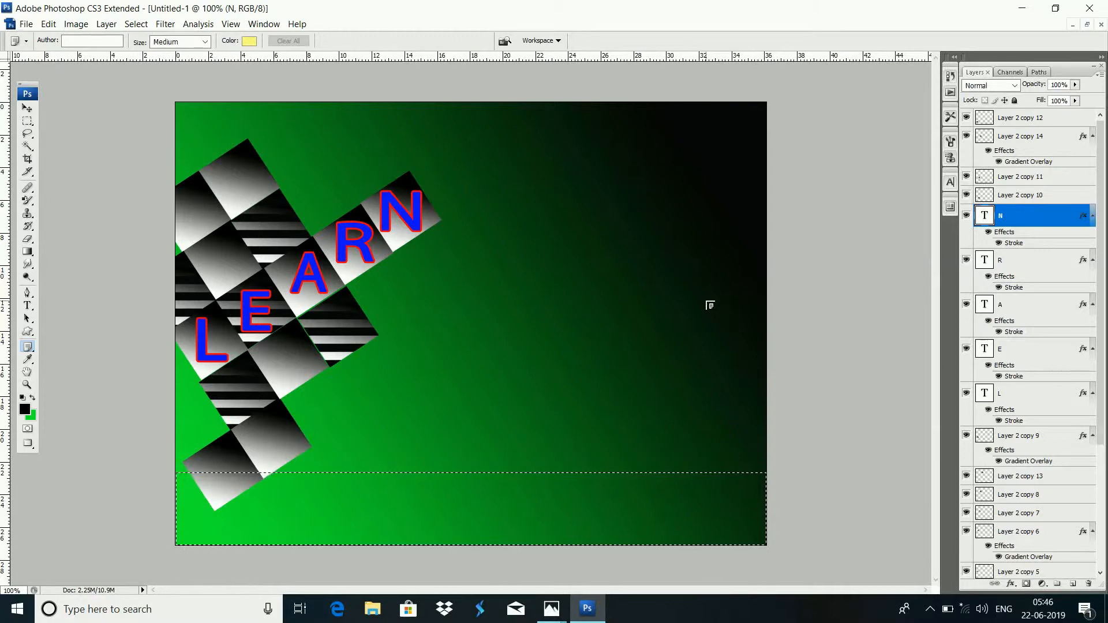
- Fill the selected bottom strip with the foreground color on a new layer and clear the selection
{"action": "left_click", "coordinate": [26, 110]}
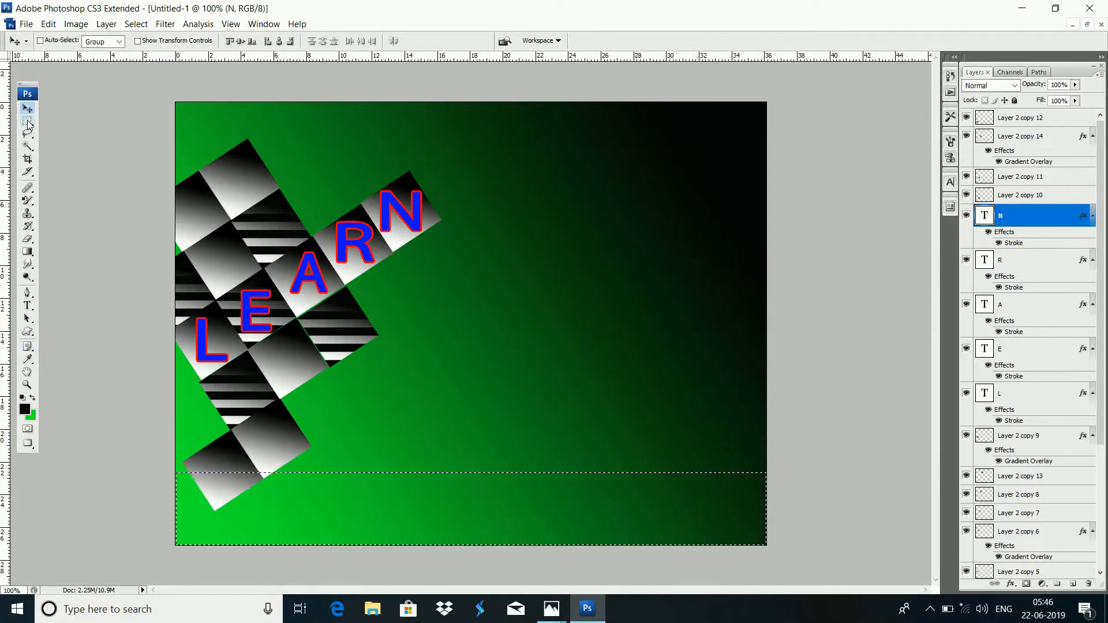
{"action": "key", "text": "ctrl+shift+n"}
{"action": "key", "text": "Return"}
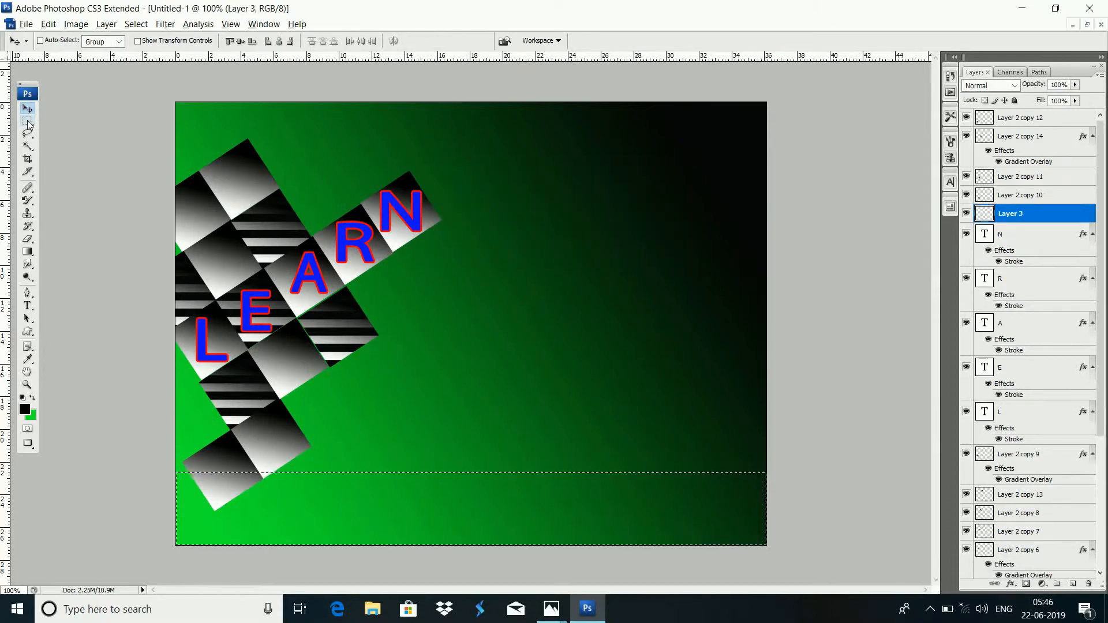
{"action": "key", "text": "alt+BackSpace"}
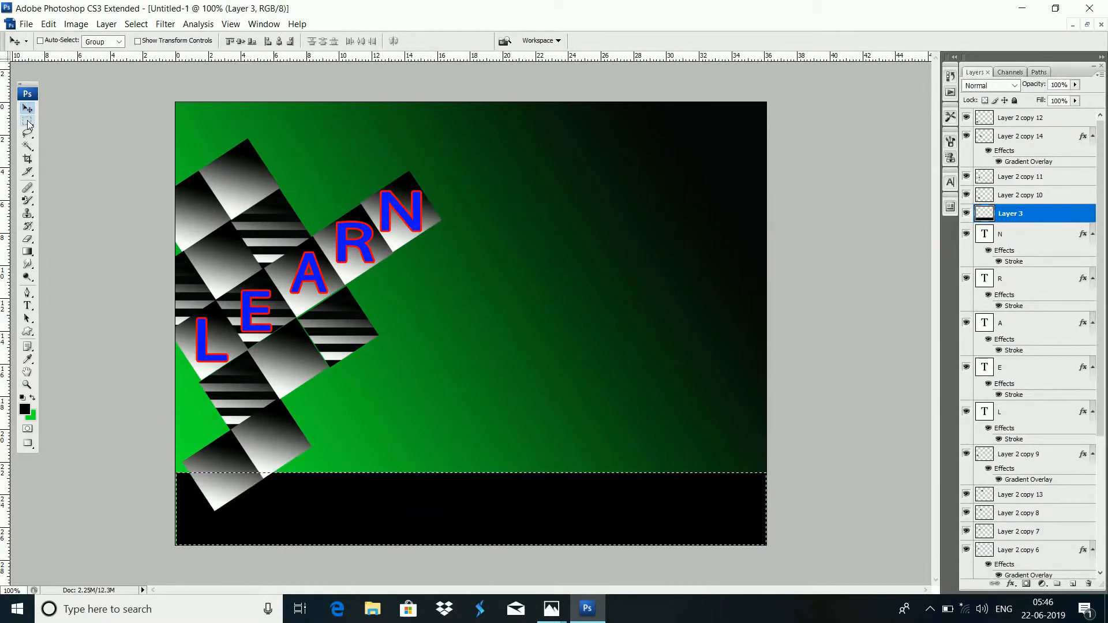
{"action": "key", "text": "ctrl+d"}
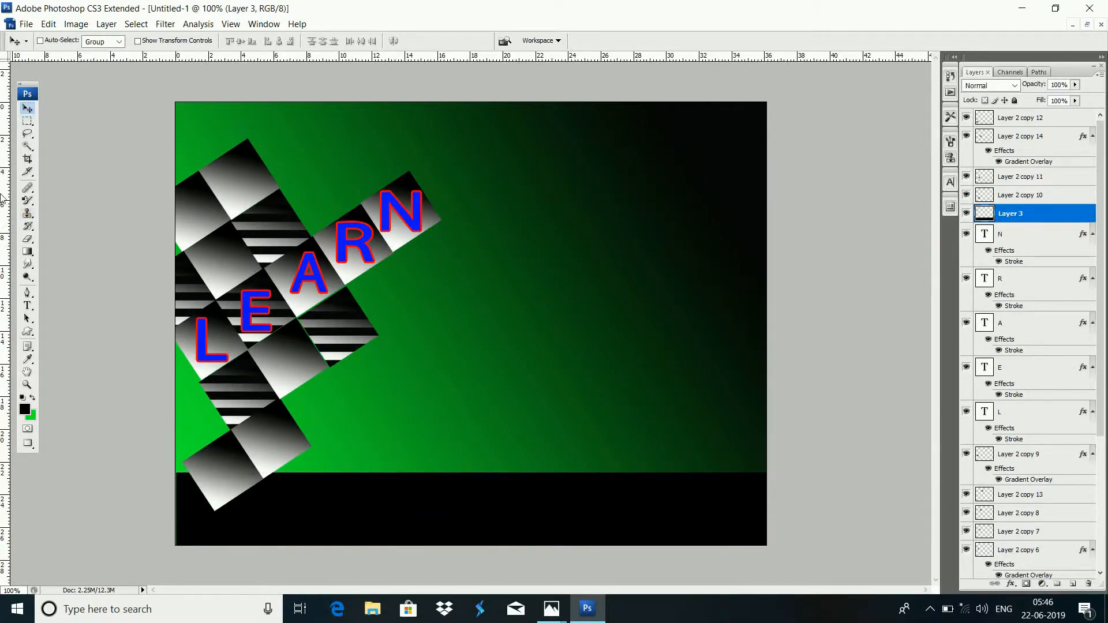
- Nudge the lowest gradient tile, Layer 2 copy 12, slightly upward and check it by toggling its visibility off and on
{"action": "right_click", "coordinate": [211, 472]}
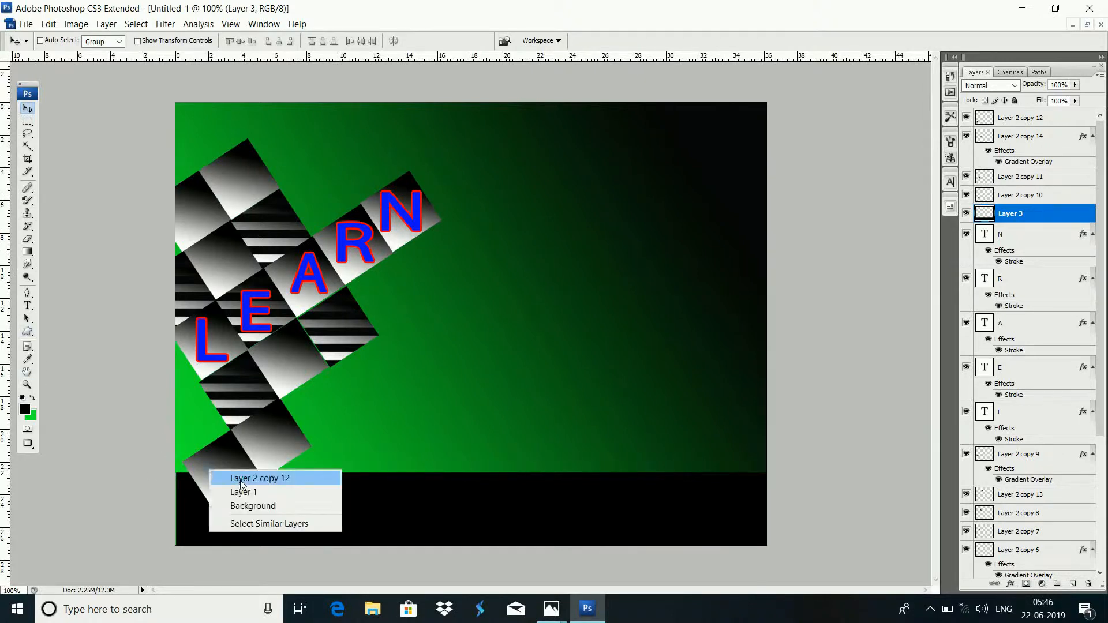
{"action": "left_click", "coordinate": [277, 476]}
{"action": "mouse_move", "coordinate": [223, 471]}
{"action": "left_mouse_down"}
{"action": "mouse_move", "coordinate": [333, 219]}
{"action": "mouse_move", "coordinate": [282, 361]}
{"action": "mouse_move", "coordinate": [211, 456]}
{"action": "mouse_move", "coordinate": [221, 471]}
{"action": "left_mouse_up"}
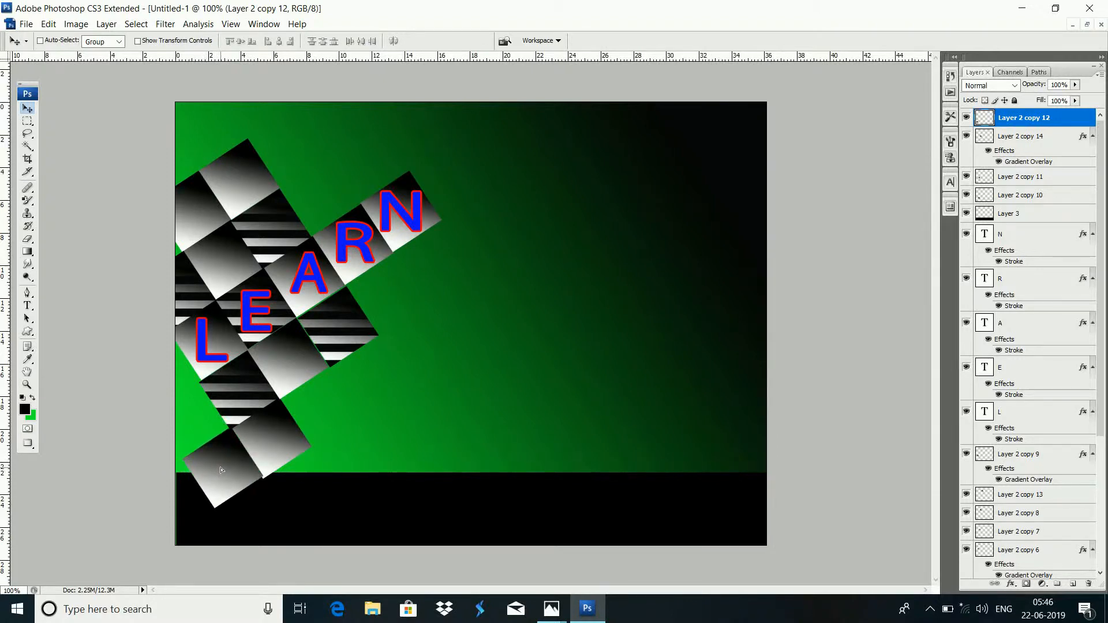
{"action": "left_click", "coordinate": [966, 118]}
{"action": "left_click", "coordinate": [966, 119]}
- Move the black strip's layer, Layer 3, to the top of the layer stack above the tiles
{"action": "right_click", "coordinate": [390, 506]}
{"action": "left_click", "coordinate": [420, 512]}
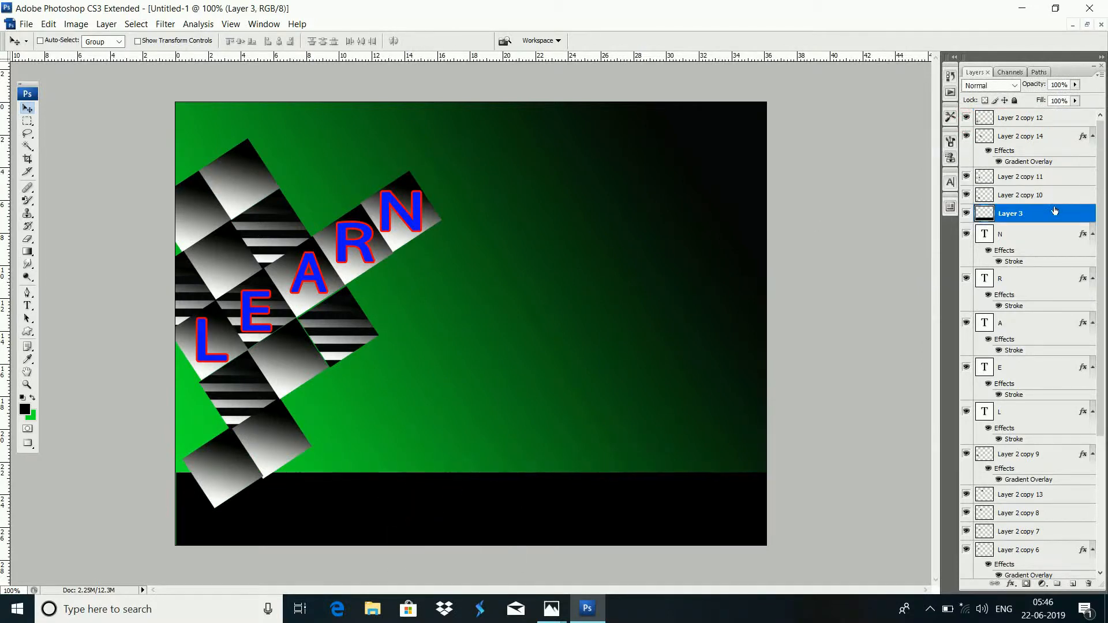
{"action": "left_click_drag", "start_coordinate": [1055, 210], "coordinate": [1051, 112]}
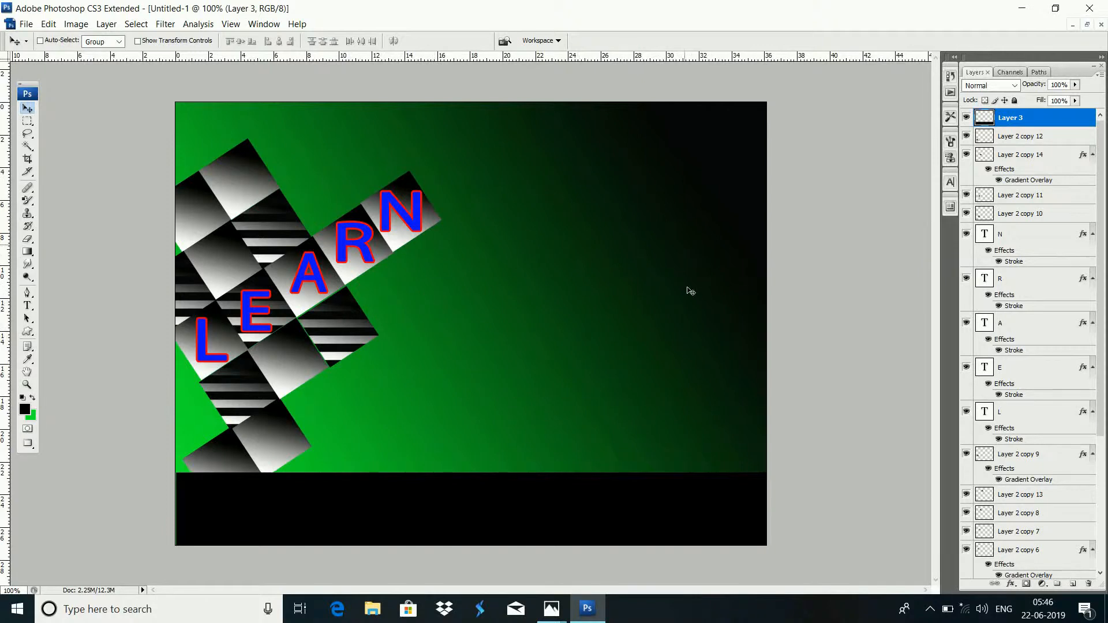
- Start a text layer near the left end of the black strip with the text "Hddress"
{"action": "left_click", "coordinate": [28, 306]}
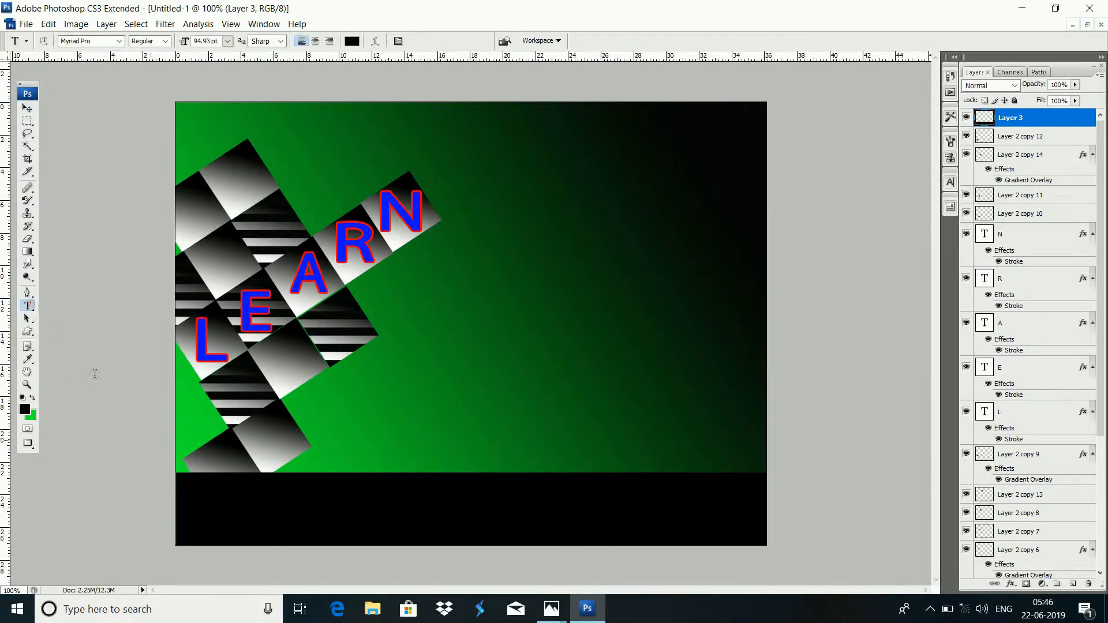
{"action": "left_click", "coordinate": [205, 517]}
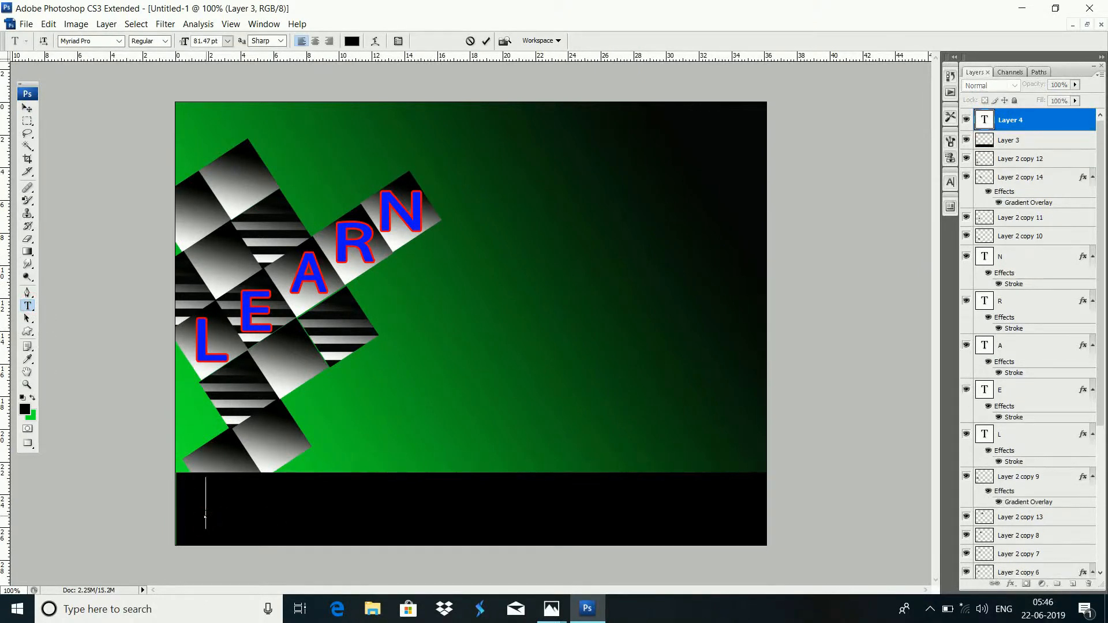
{"action": "type", "text": "Hddress"}
- Recolor the whole "Address" text on the black strip to near-white, #fafafa
{"action": "key", "text": "shift+Left"}
{"action": "key", "text": "shift+Left"}
{"action": "key", "text": "shift+Left"}
{"action": "key", "text": "shift+Left"}
{"action": "key", "text": "shift+Left"}
{"action": "key", "text": "shift+Left"}
{"action": "key", "text": "shift+Left"}
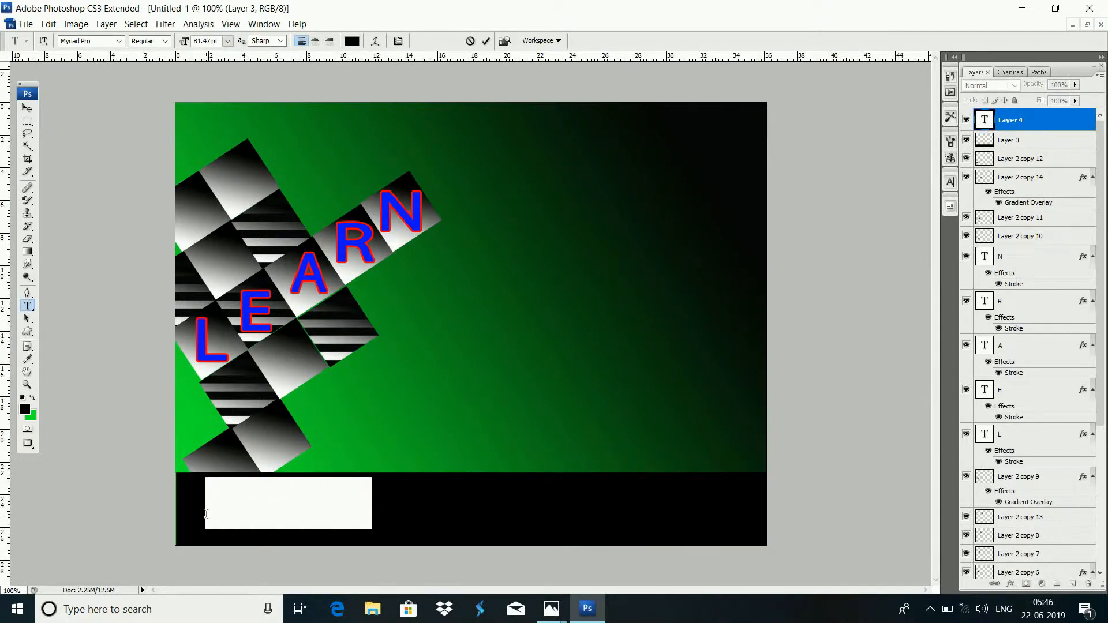
{"action": "left_click", "coordinate": [351, 40]}
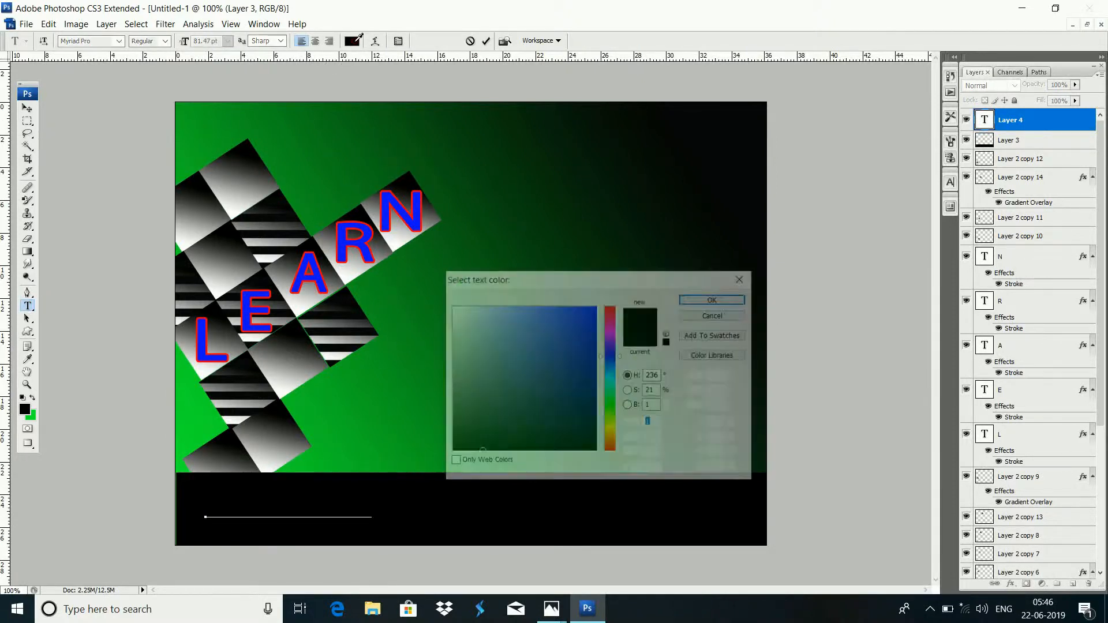
{"action": "left_click", "coordinate": [451, 302]}
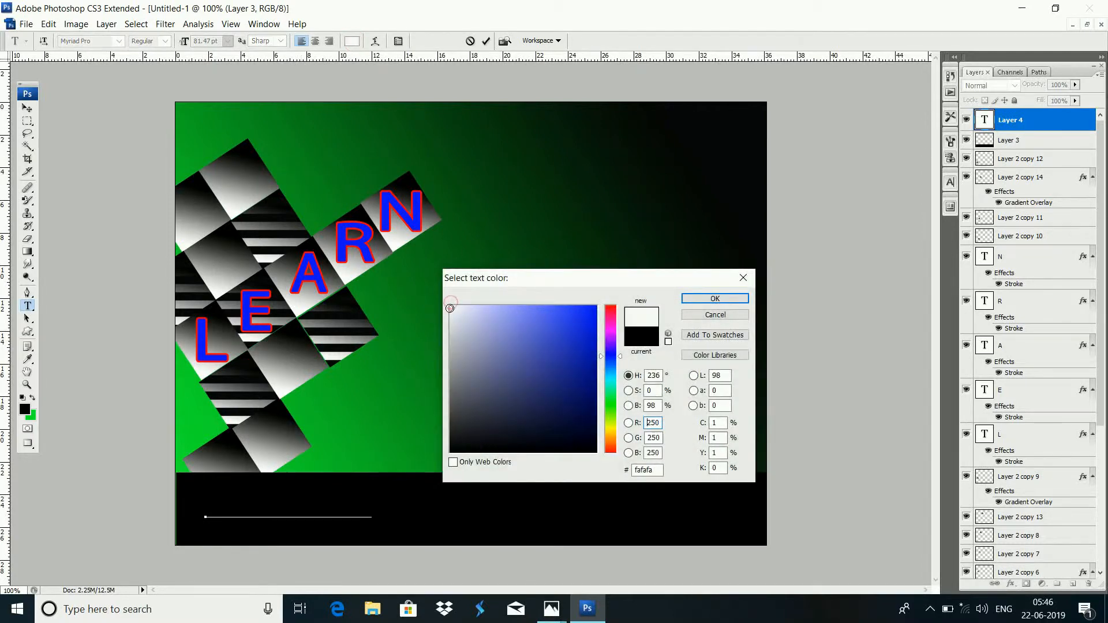
{"action": "left_click", "coordinate": [745, 300]}
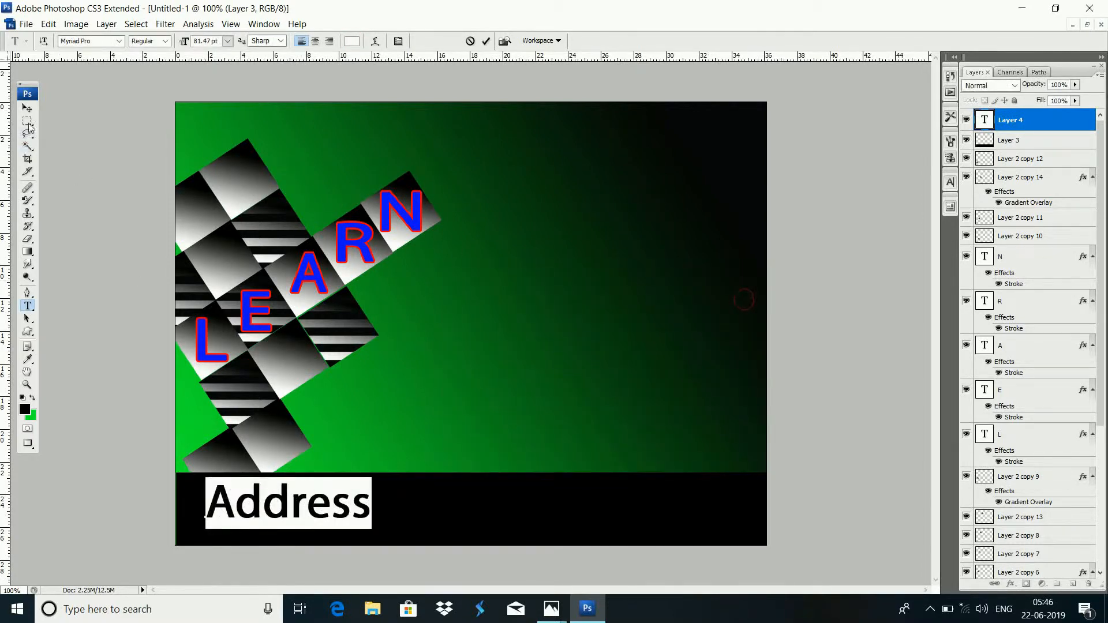
- Move the "Address" text slightly left and down so it sits near the left end of the black strip
{"action": "left_click", "coordinate": [27, 108]}
{"action": "left_click_drag", "start_coordinate": [275, 508], "coordinate": [252, 514]}
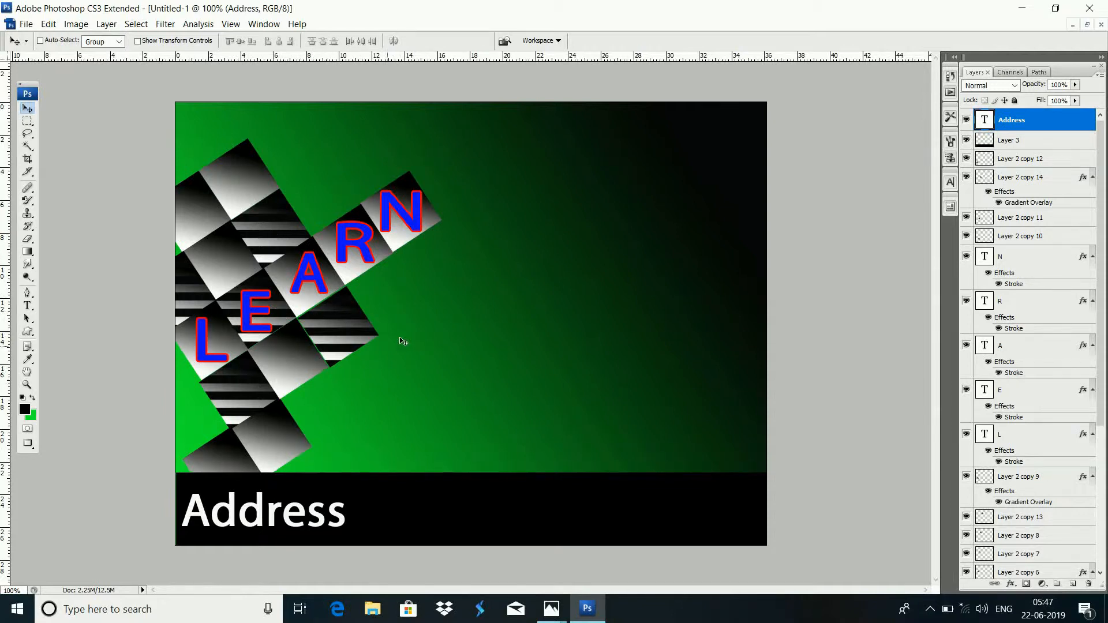
{"action": "left_click", "coordinate": [28, 309]}
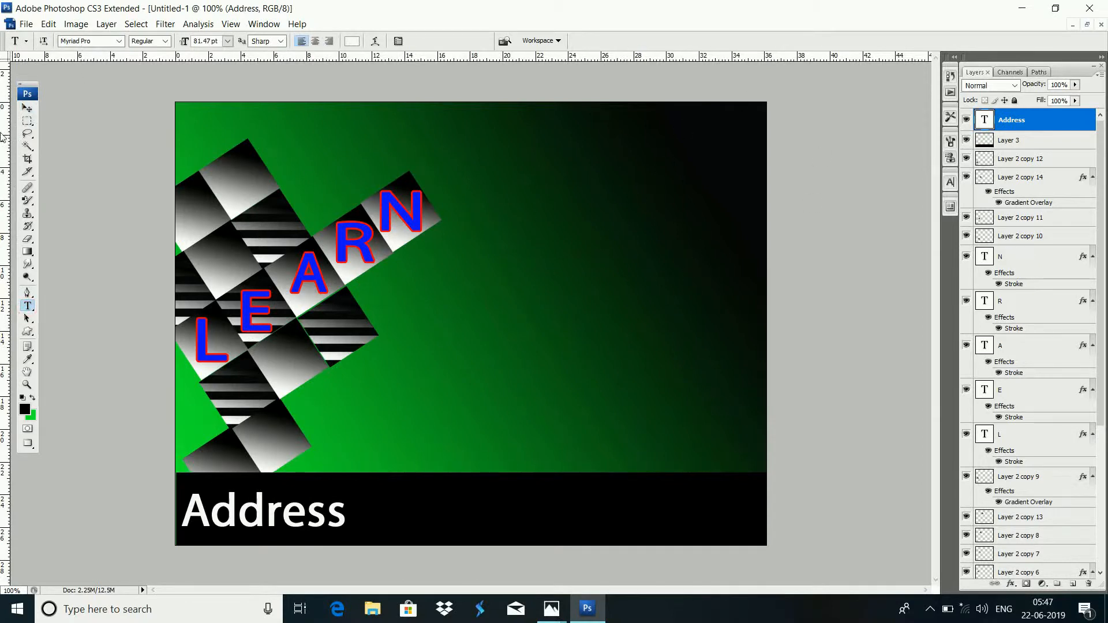
- Duplicate the striped tile, Layer 2 copy 14, five times and arrange the copies as two staggered groups to the right of the LEARN tiles
{"action": "left_click", "coordinate": [27, 108]}
{"action": "right_click", "coordinate": [344, 334]}
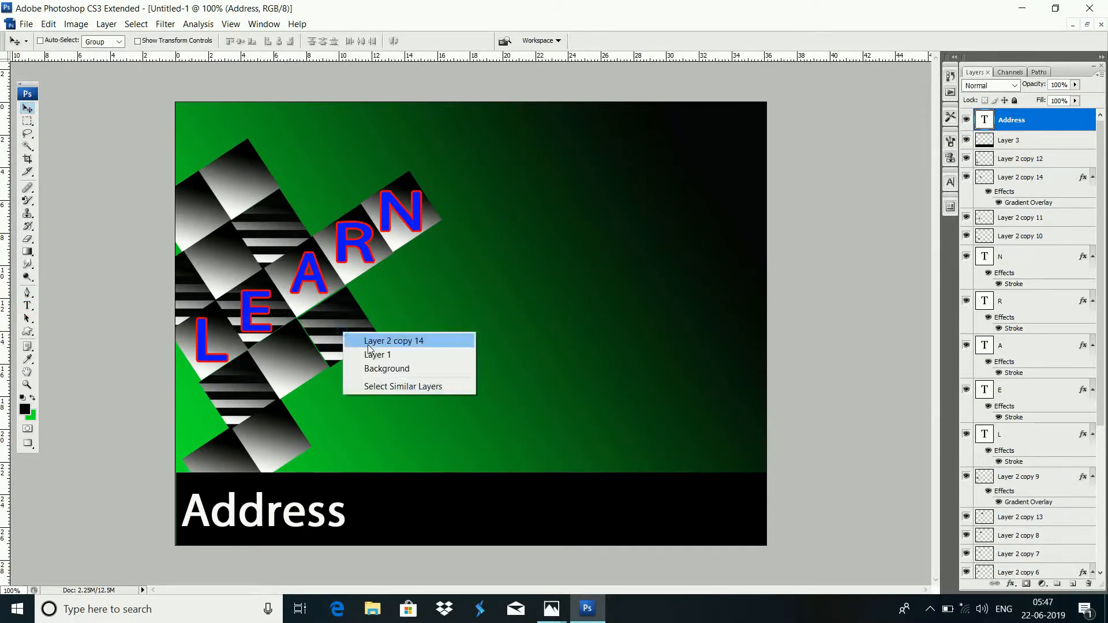
{"action": "left_click", "coordinate": [368, 345]}
{"action": "left_click_drag", "start_coordinate": [326, 332], "coordinate": [636, 270]}
{"action": "key", "text": "ctrl+j"}
{"action": "key", "text": "ctrl+j"}
{"action": "key", "text": "ctrl+j"}
{"action": "key", "text": "ctrl+j"}
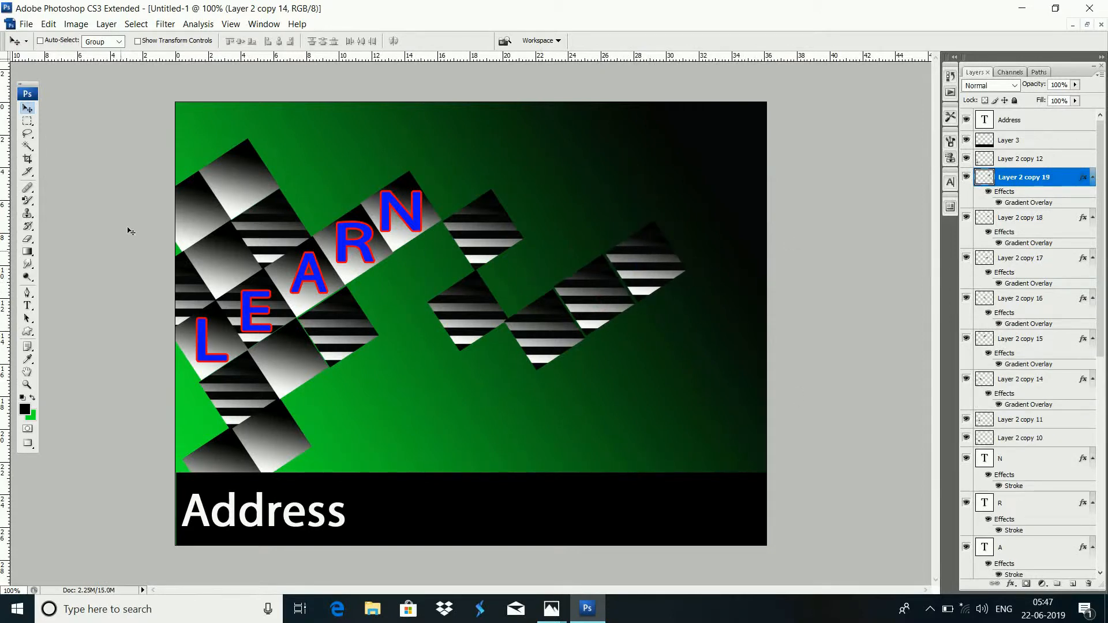
- Add a letter "T" on the striped tile beside the N and color it blue, #0b16f6, sampled from the N
{"action": "left_click", "coordinate": [28, 305]}
{"action": "left_click", "coordinate": [473, 230]}
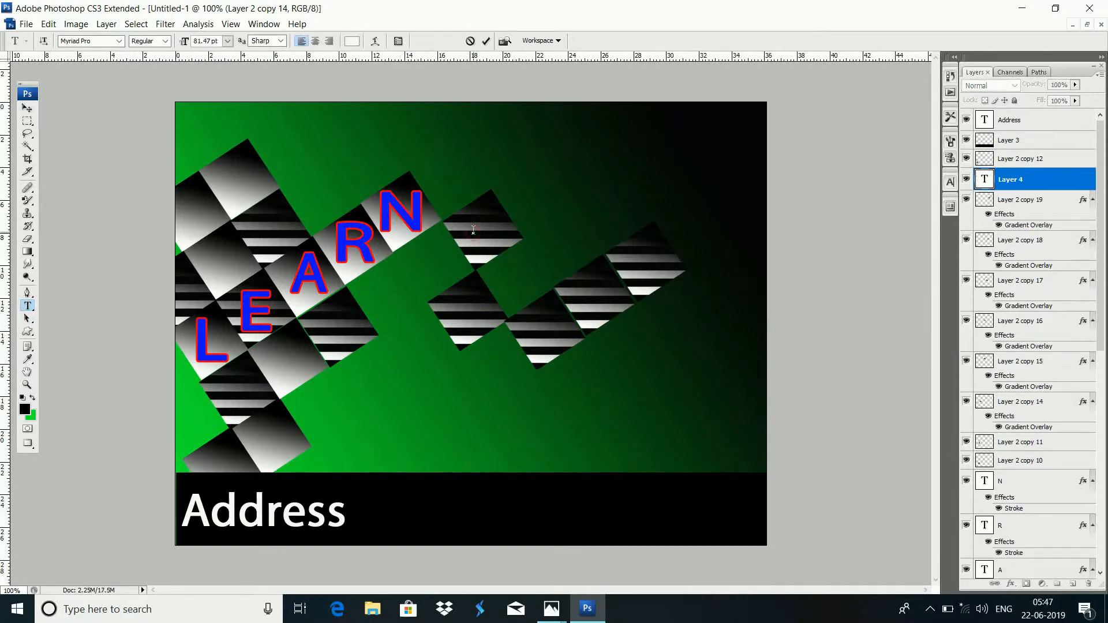
{"action": "type", "text": "T"}
{"action": "left_click_drag", "start_coordinate": [492, 220], "coordinate": [473, 218]}
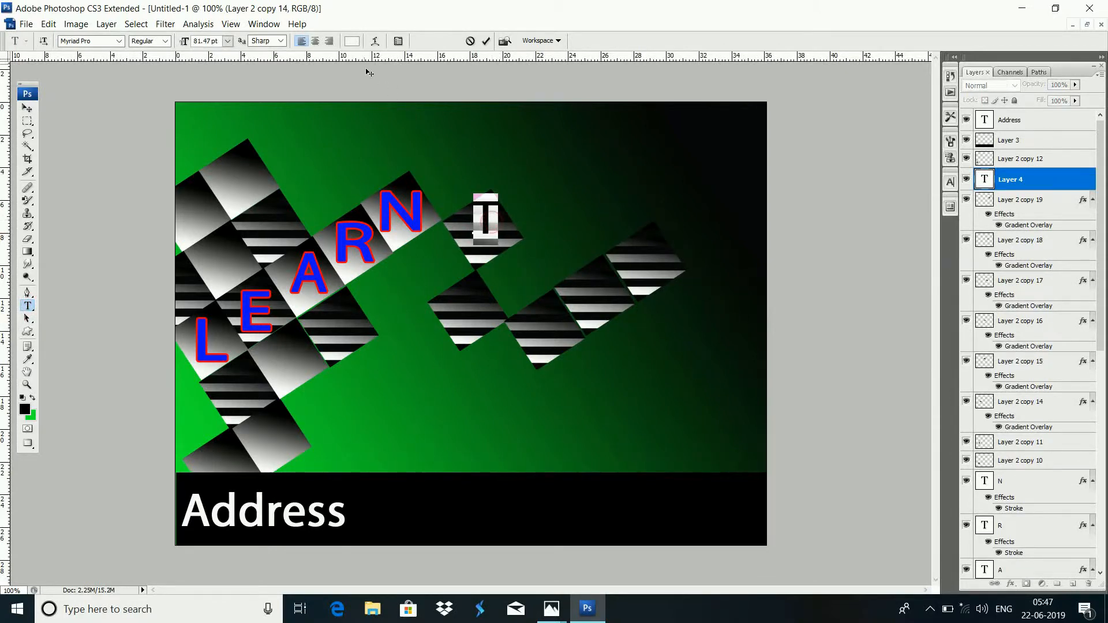
{"action": "left_click", "coordinate": [351, 41]}
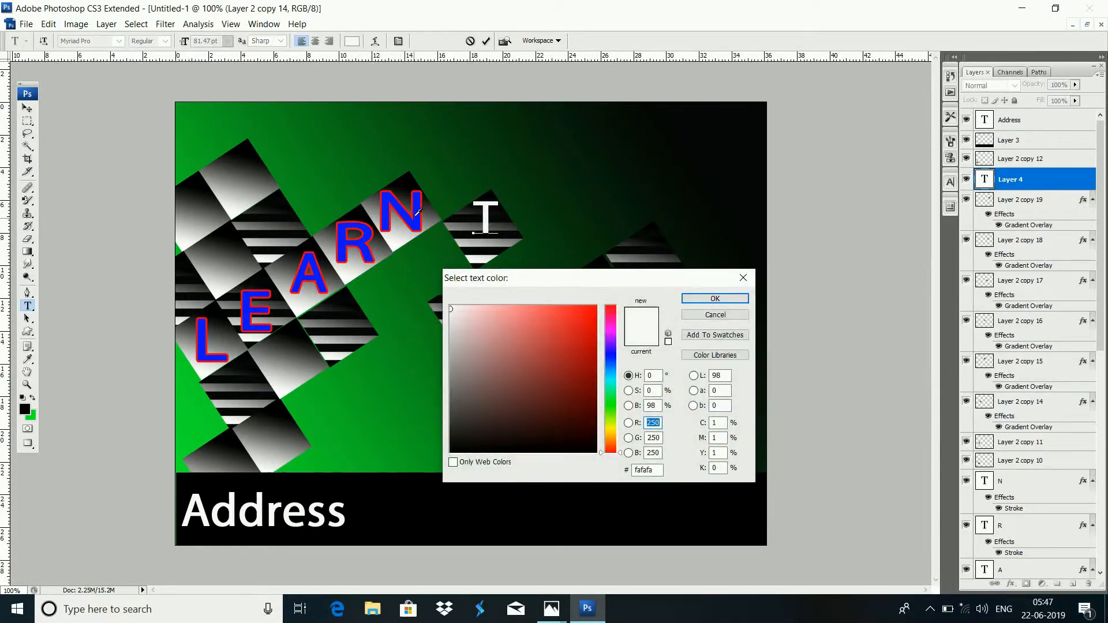
{"action": "left_click", "coordinate": [416, 218]}
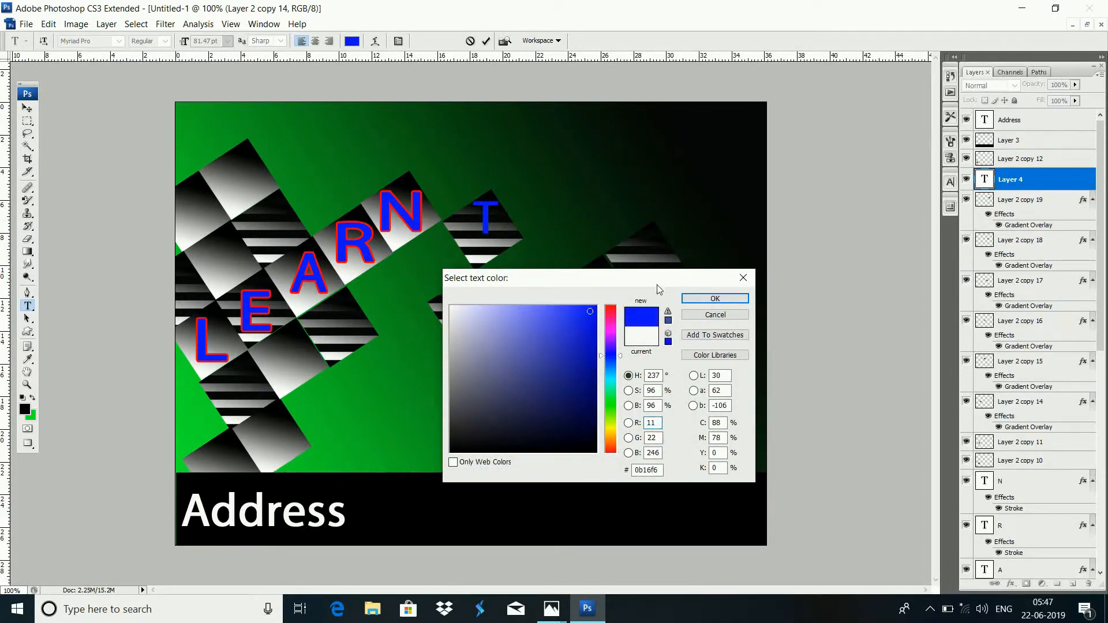
{"action": "left_click", "coordinate": [715, 298]}
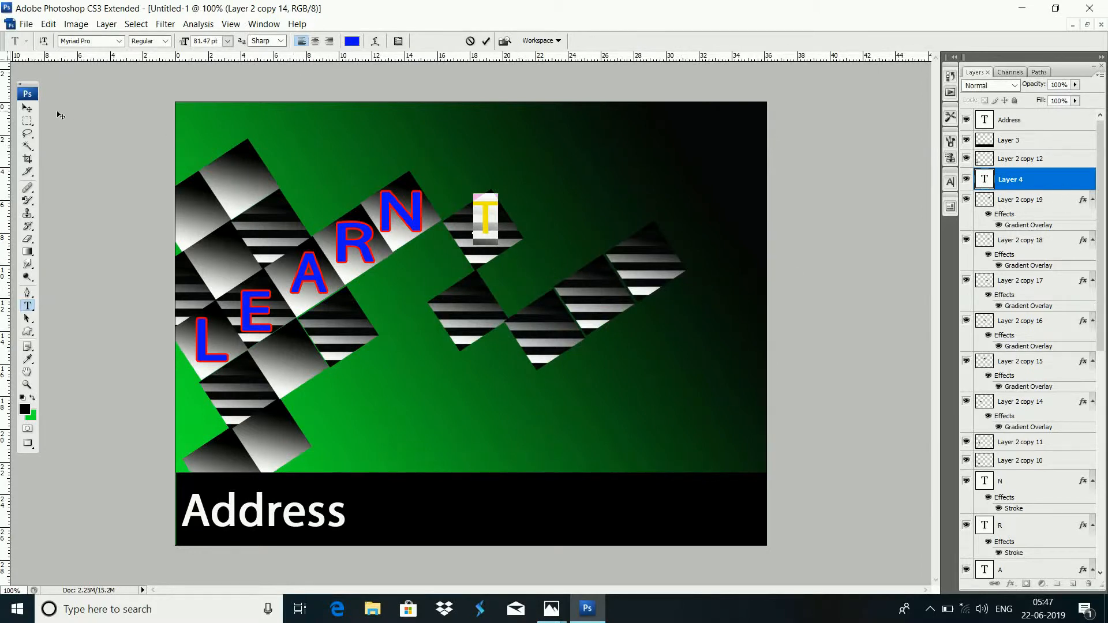
{"action": "left_click", "coordinate": [27, 108]}
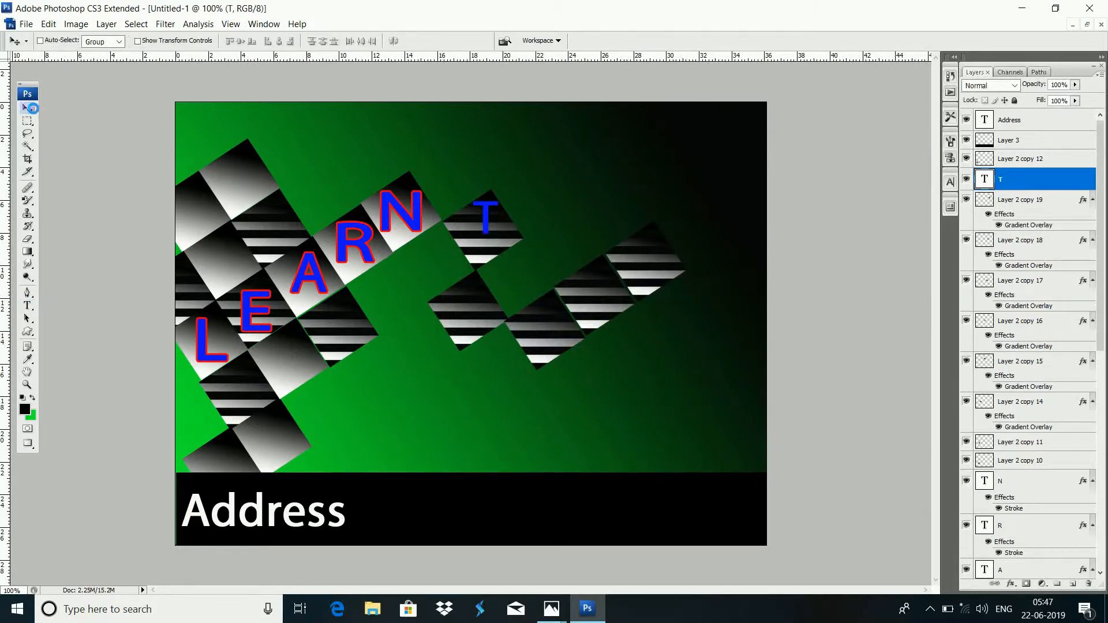
- Give the T a red stroke, then enlarge it to about 96 pt and center it on its tile
{"action": "double_click", "coordinate": [1063, 187]}
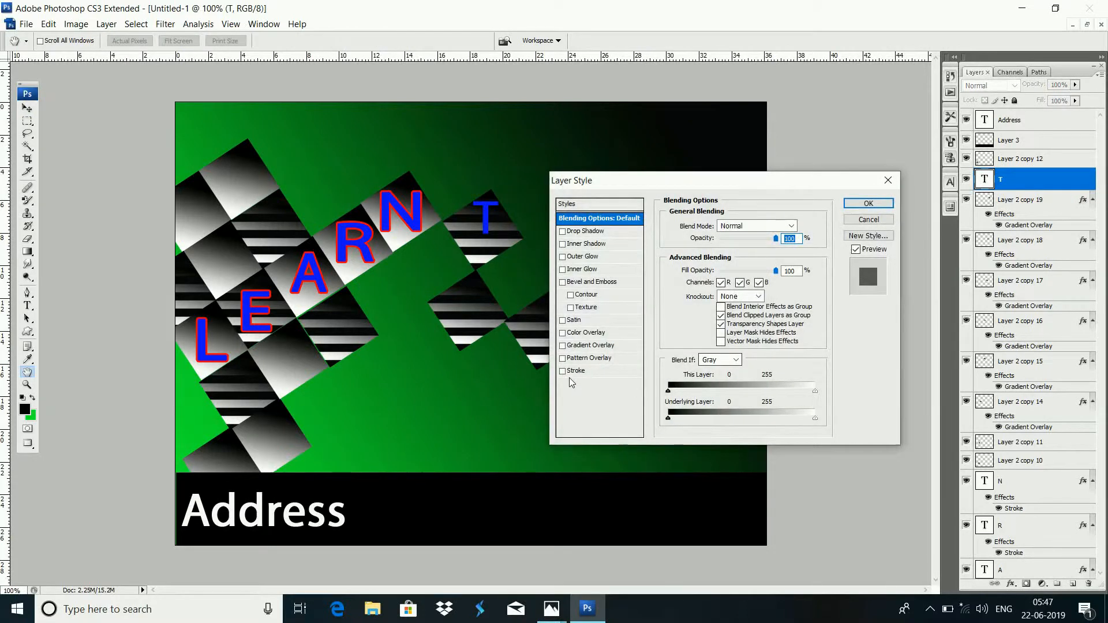
{"action": "left_click", "coordinate": [573, 373]}
{"action": "left_click", "coordinate": [868, 204]}
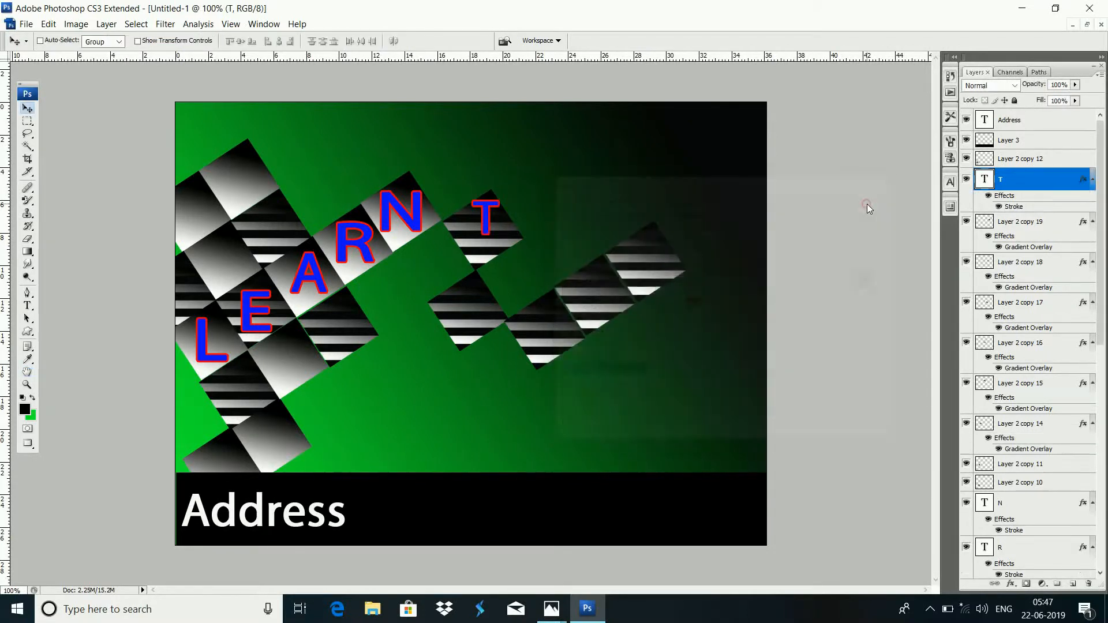
{"action": "key", "text": "ctrl+t"}
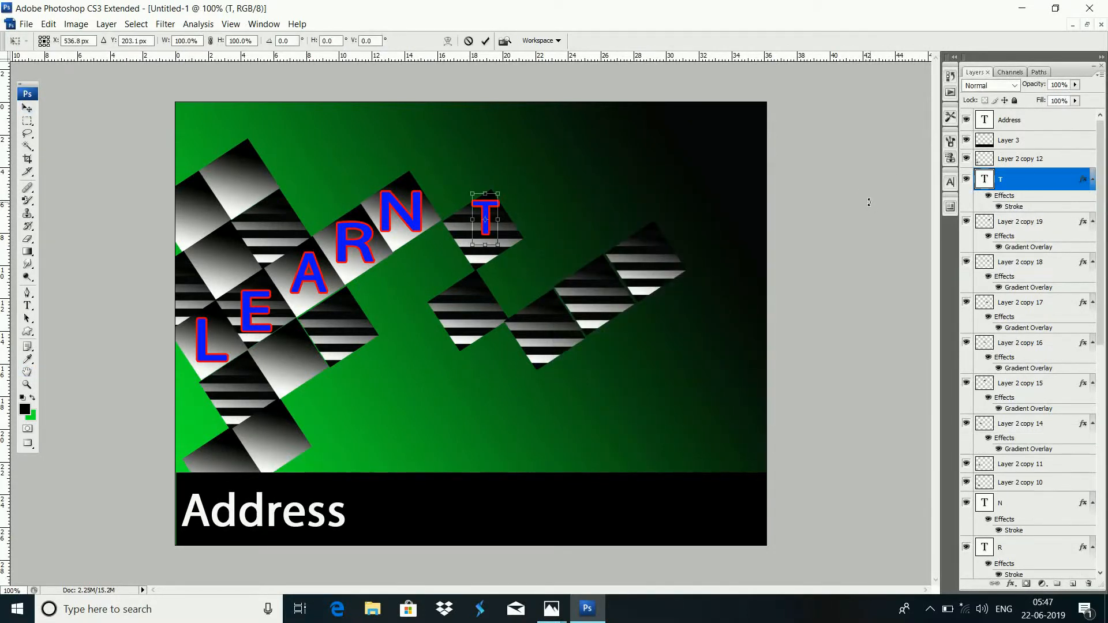
{"action": "mouse_move", "coordinate": [500, 245]}
{"action": "left_mouse_down"}
{"action": "mouse_move", "coordinate": [513, 253]}
{"action": "mouse_move", "coordinate": [488, 234]}
{"action": "left_mouse_up"}
{"action": "key", "text": "Return"}
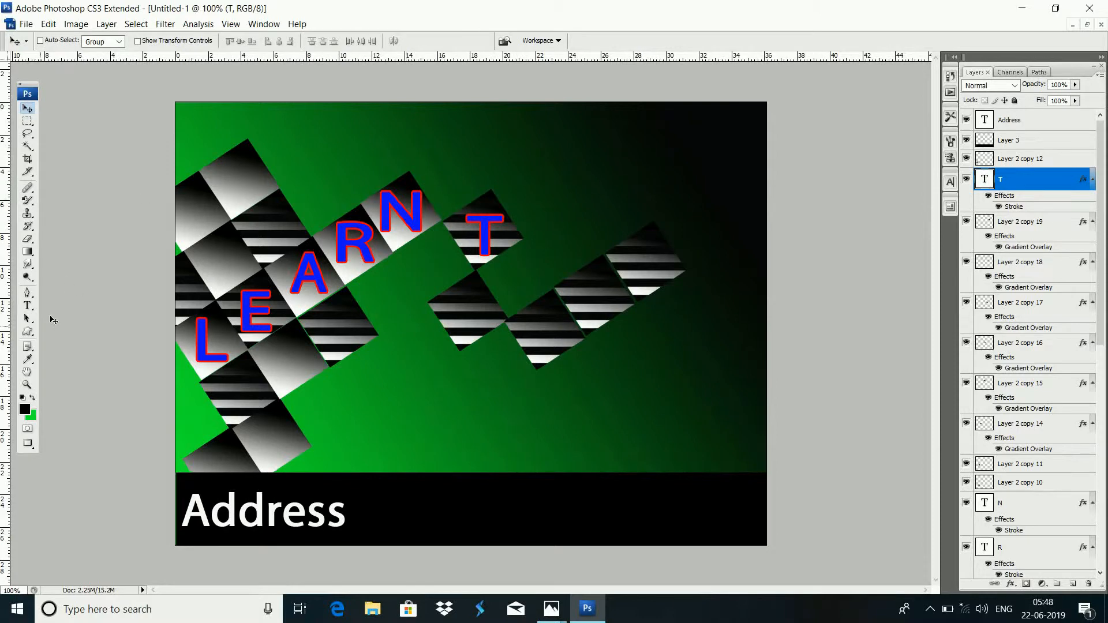
- Add a blue letter "O" at 81.47 pt and center it on the striped tile below the T
{"action": "left_click", "coordinate": [28, 305]}
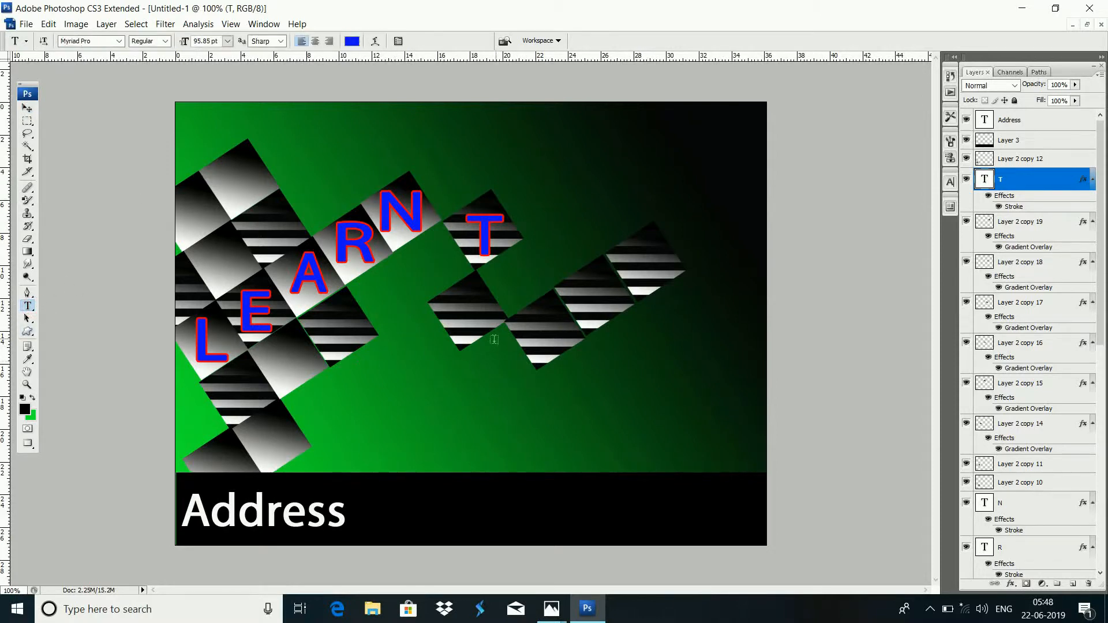
{"action": "left_click", "coordinate": [464, 317]}
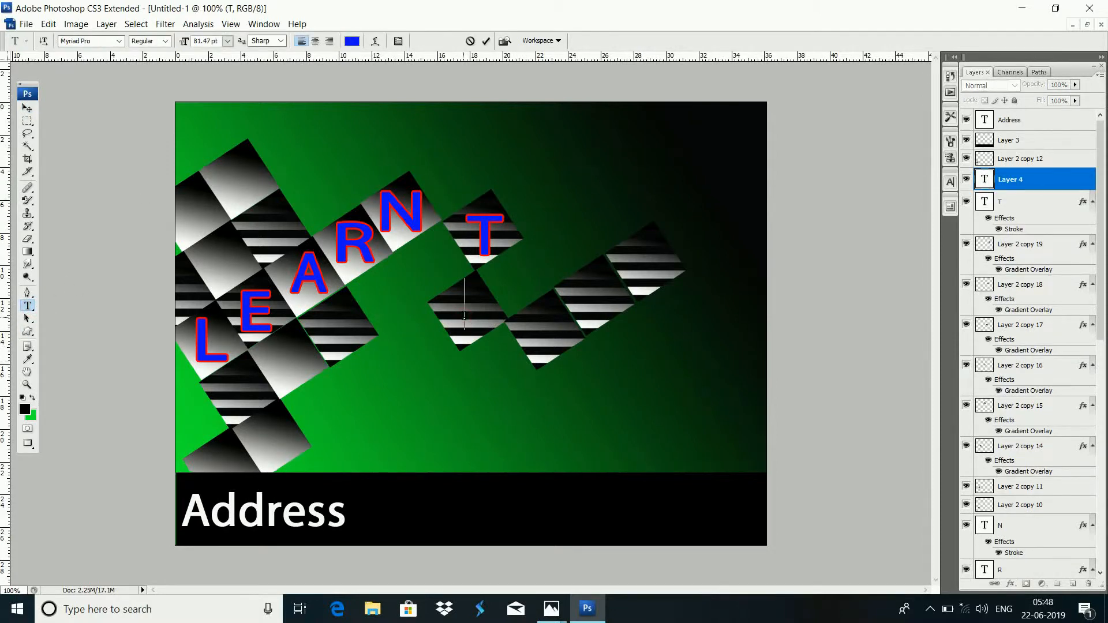
{"action": "type", "text": "O"}
{"action": "left_click", "coordinate": [27, 108]}
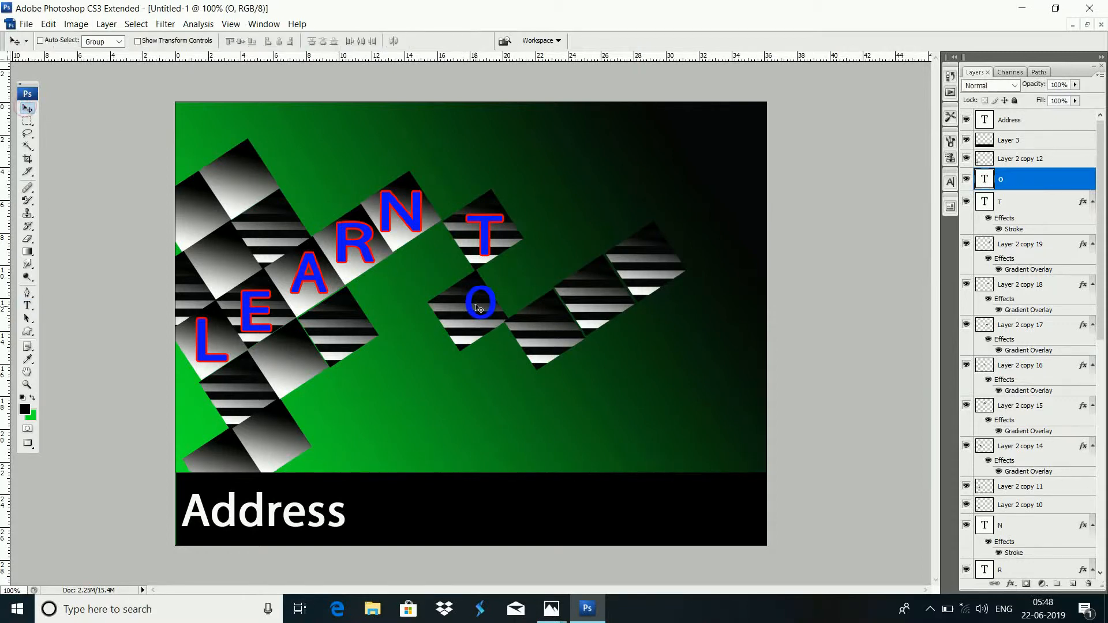
{"action": "left_click_drag", "start_coordinate": [476, 308], "coordinate": [462, 318]}
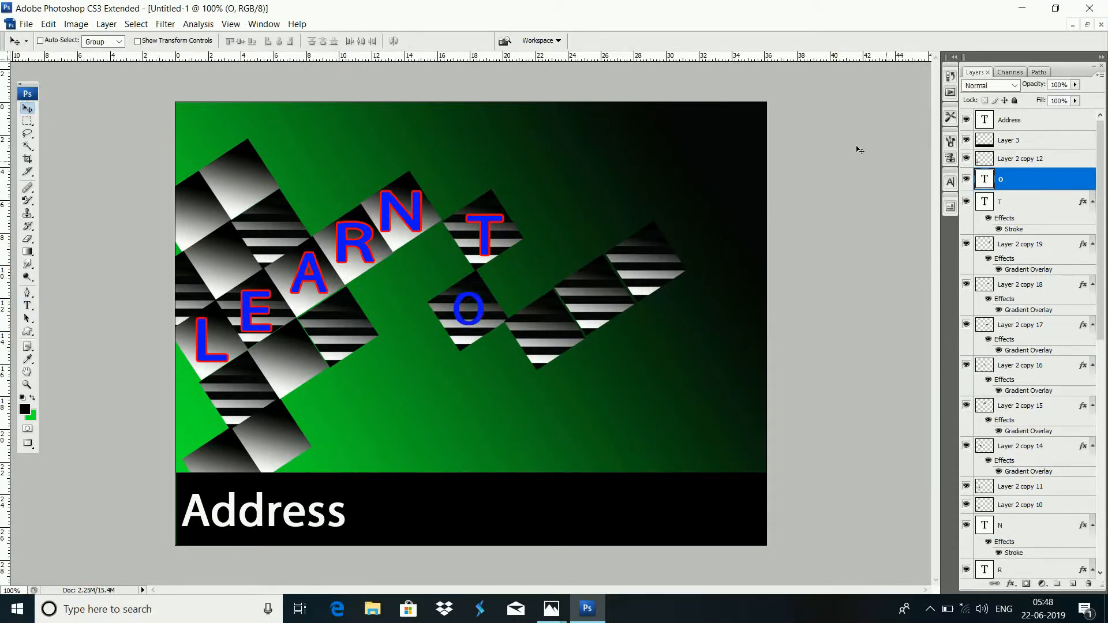
- Apply the red outline stroke to the letter O
{"action": "double_click", "coordinate": [1064, 188]}
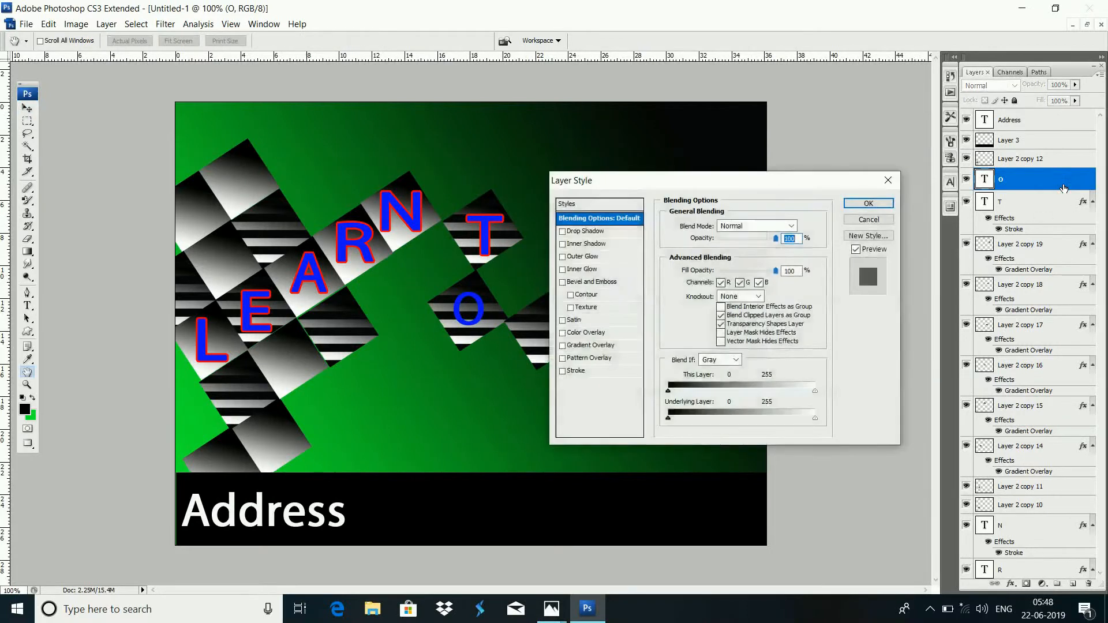
{"action": "left_click", "coordinate": [576, 371]}
{"action": "left_click", "coordinate": [854, 209]}
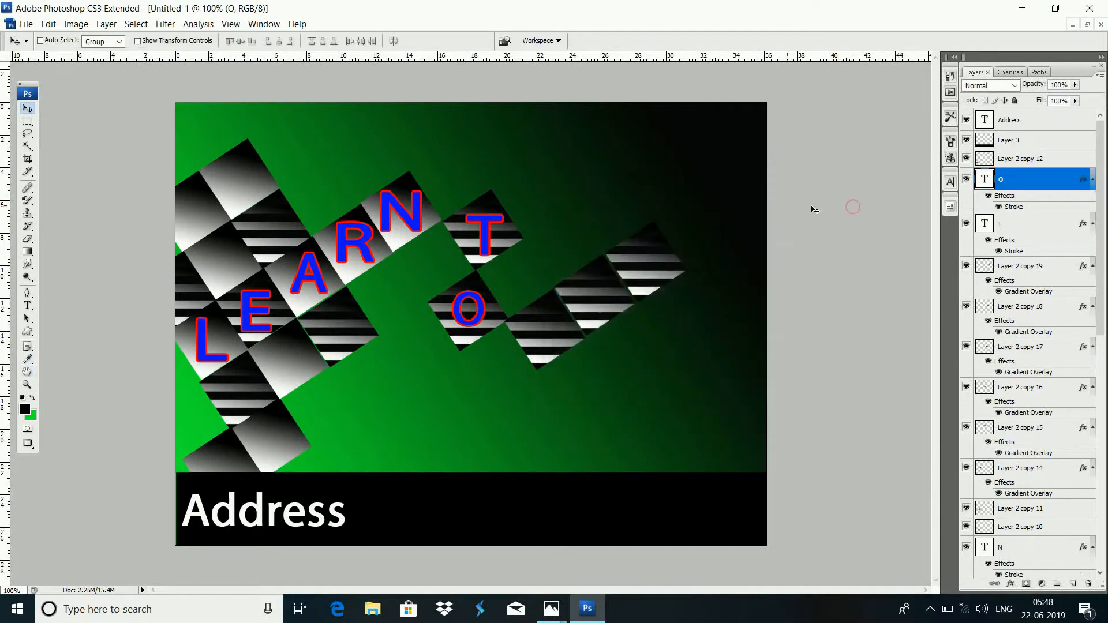
- Add a blue letter "F" at 81.47 pt and center it on the striped tile right of the O
{"action": "left_click", "coordinate": [27, 306]}
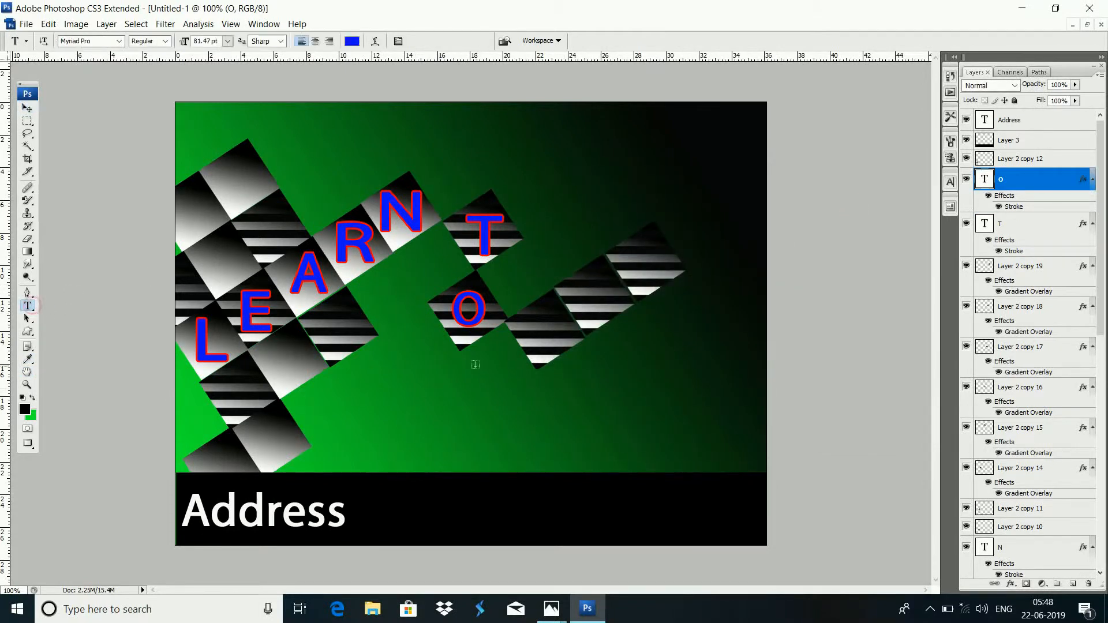
{"action": "left_click", "coordinate": [548, 340]}
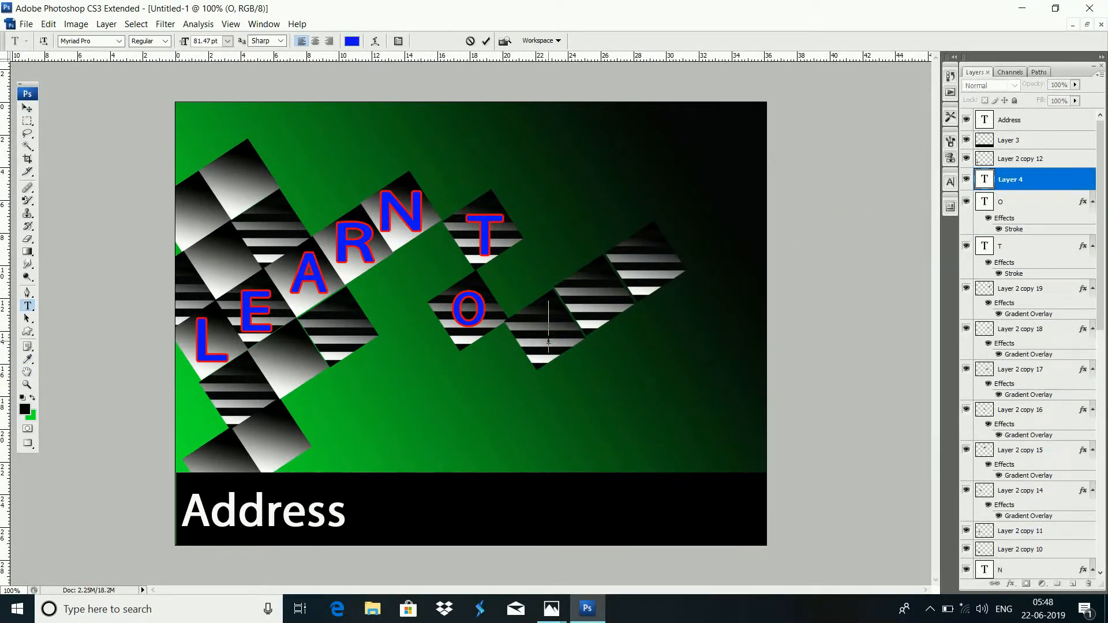
{"action": "type", "text": "F"}
{"action": "left_click", "coordinate": [27, 108]}
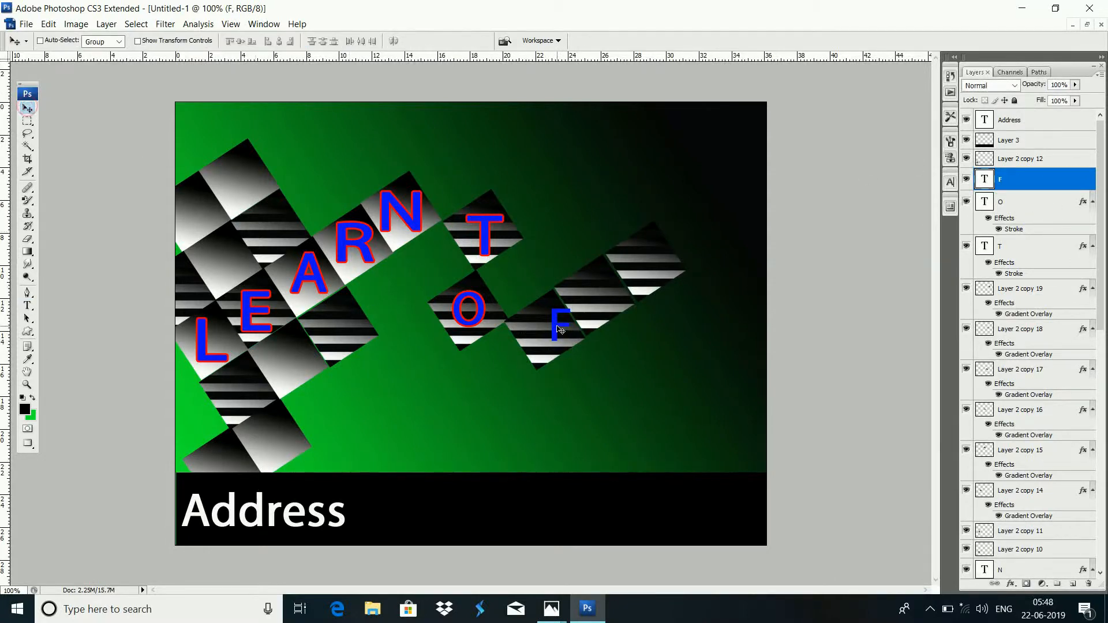
{"action": "left_click_drag", "start_coordinate": [560, 330], "coordinate": [544, 336]}
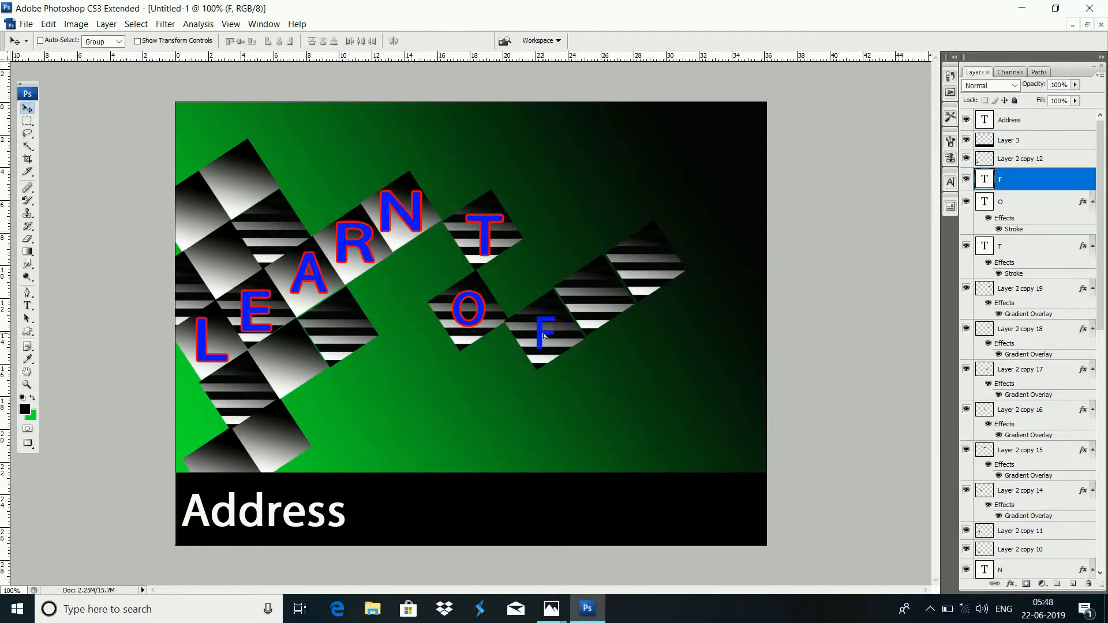
- Apply a 3 px red outside stroke to the letter F
{"action": "double_click", "coordinate": [1037, 181]}
{"action": "left_click", "coordinate": [577, 371]}
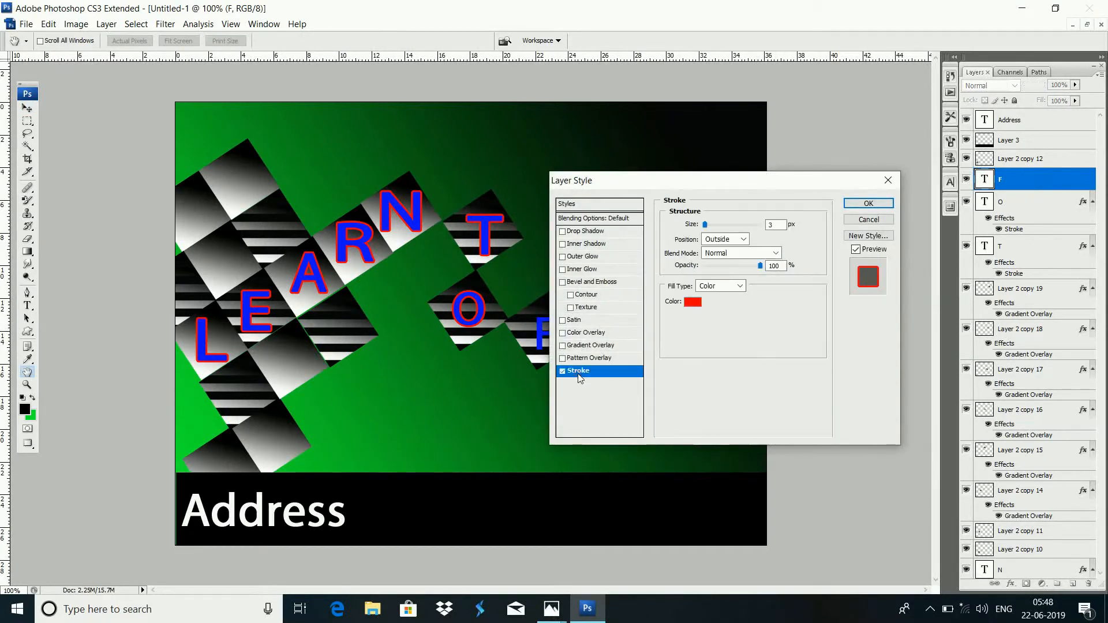
{"action": "left_click", "coordinate": [869, 204]}
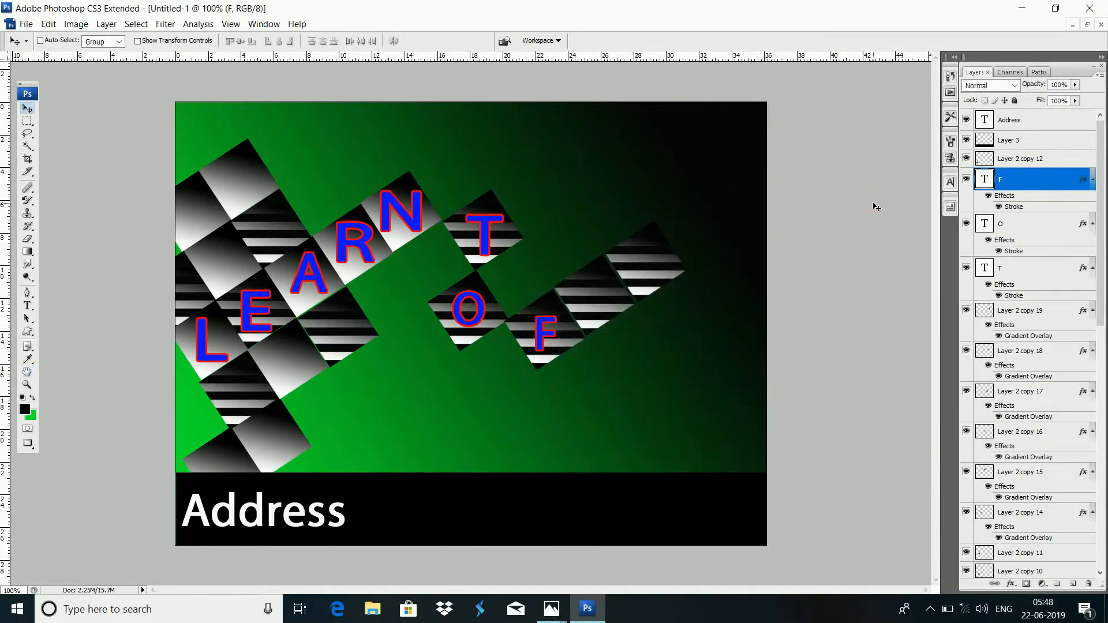
- Scale the F to 171.6% width and 122.4% height, narrow it to 90.3% width, and reposition it on its tile
{"action": "key", "text": "ctrl+t"}
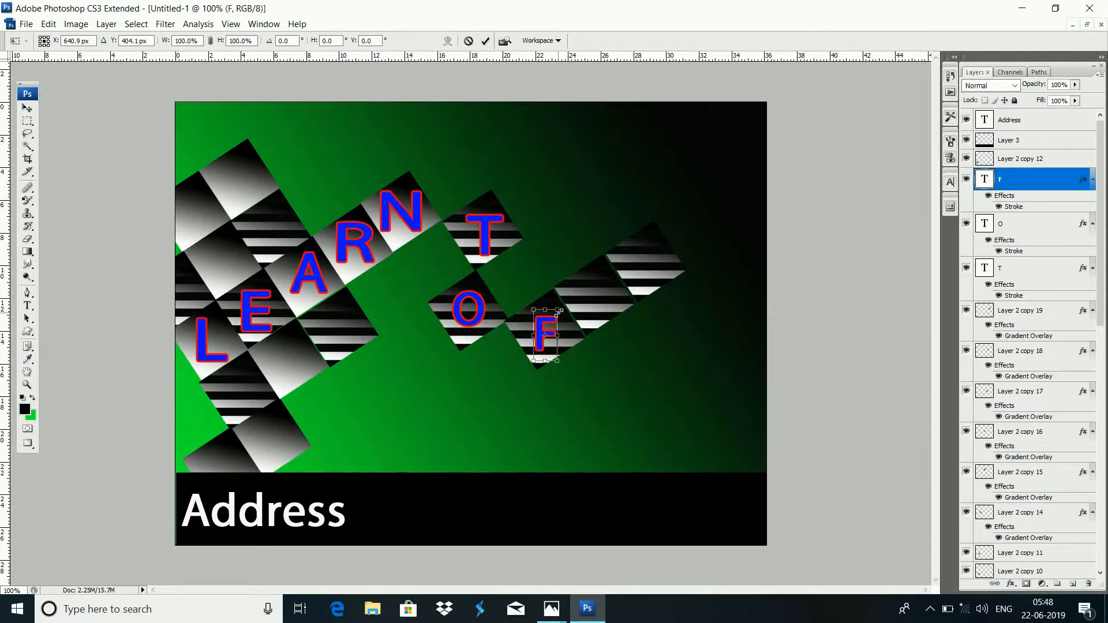
{"action": "left_click_drag", "start_coordinate": [558, 310], "coordinate": [573, 299]}
{"action": "key", "text": "Return"}
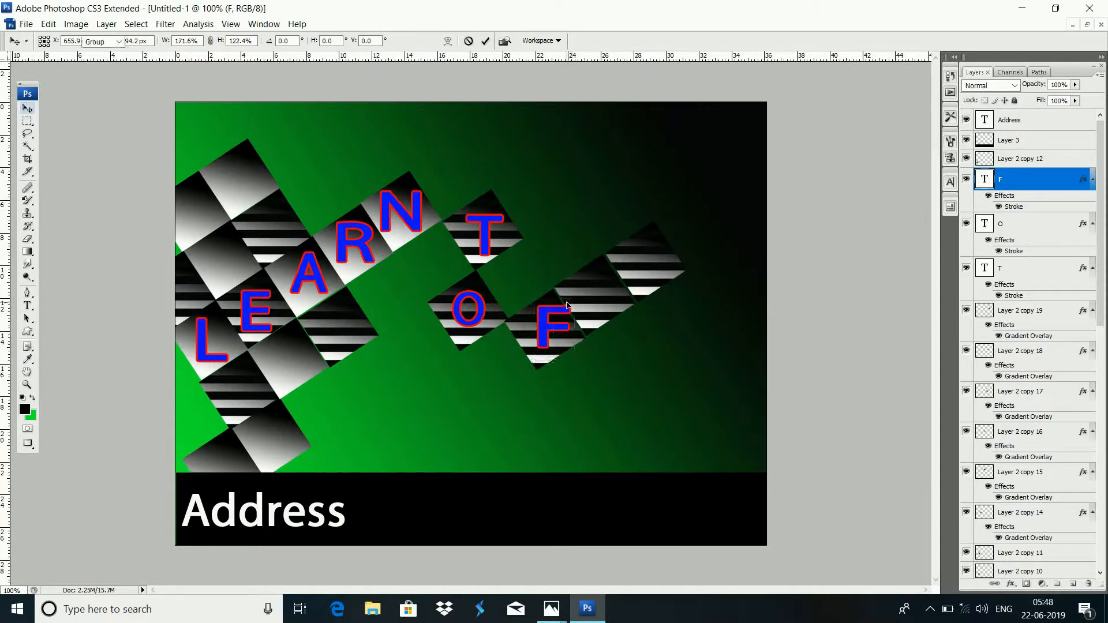
{"action": "key", "text": "ctrl+t"}
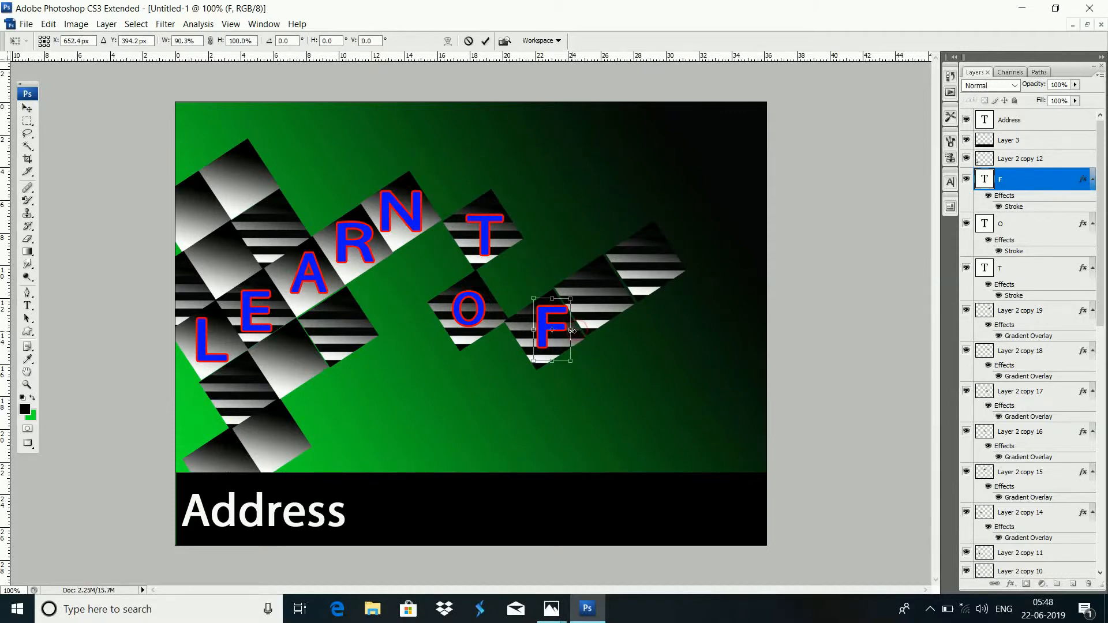
{"action": "key", "text": "Return"}
{"action": "left_click_drag", "start_coordinate": [571, 331], "coordinate": [545, 336]}
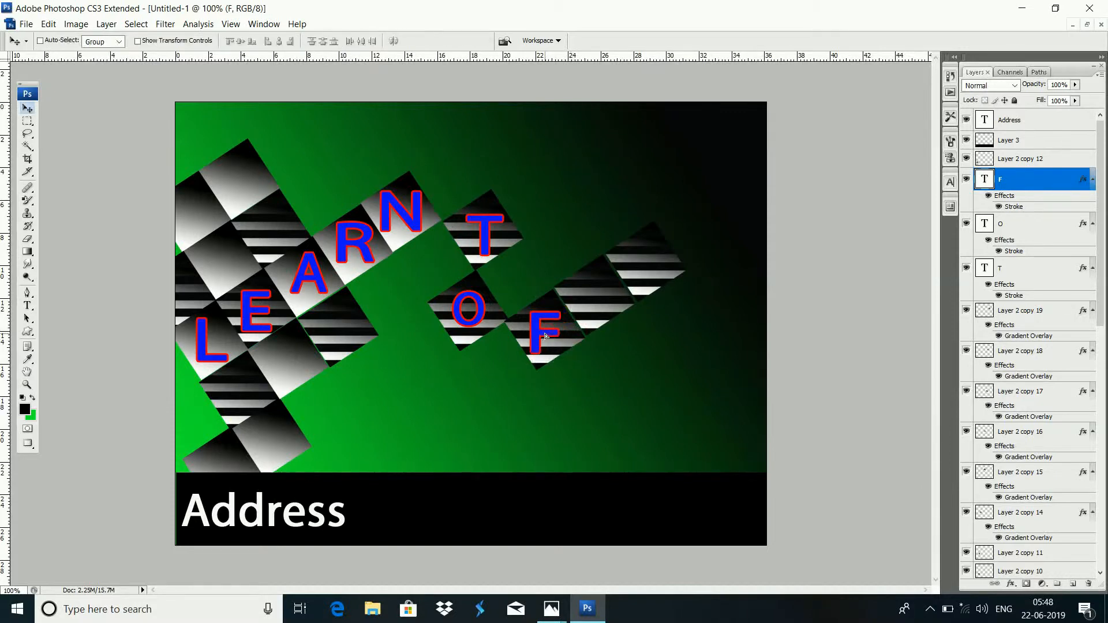
- Add a blue letter "L" at 81.47 pt on the striped tile right of the F
{"action": "left_click", "coordinate": [27, 305]}
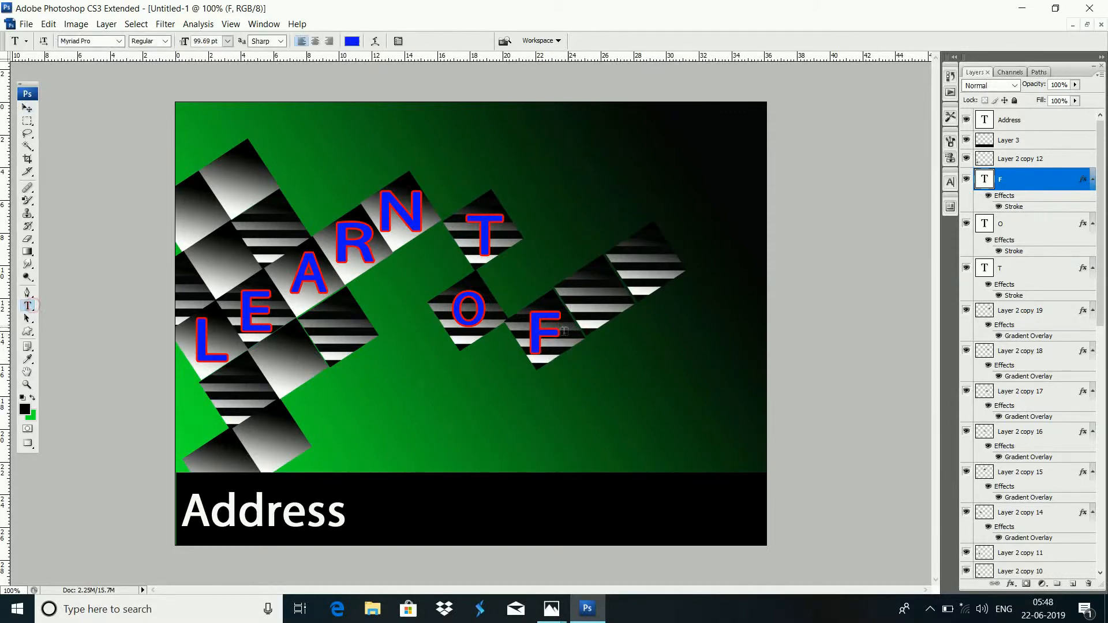
{"action": "left_click", "coordinate": [600, 302]}
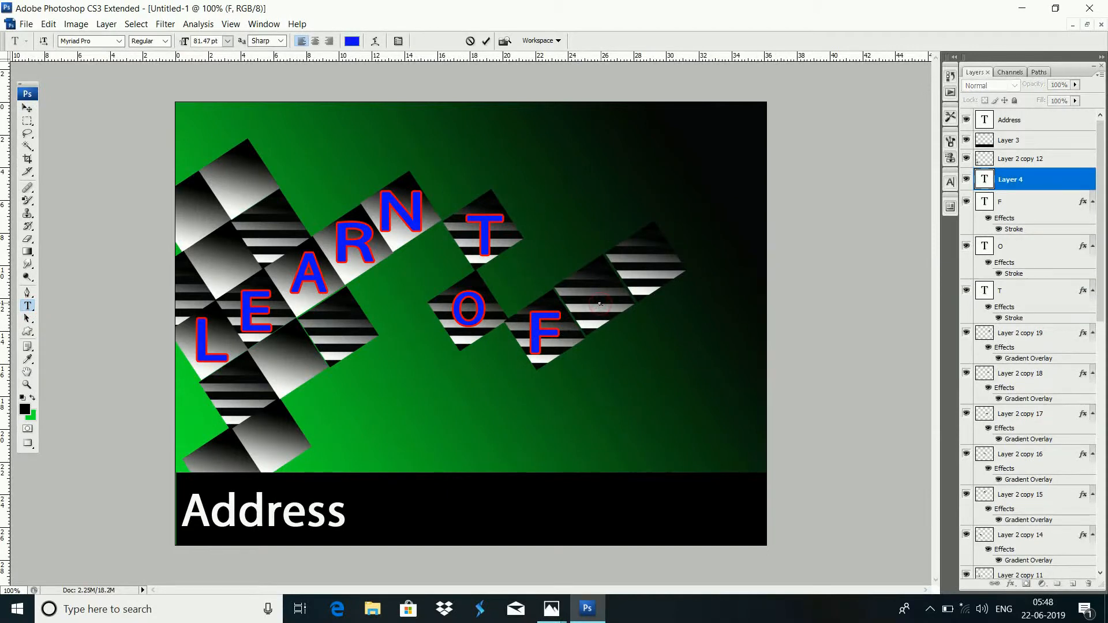
{"action": "type", "text": "L"}
{"action": "left_click", "coordinate": [1062, 179]}
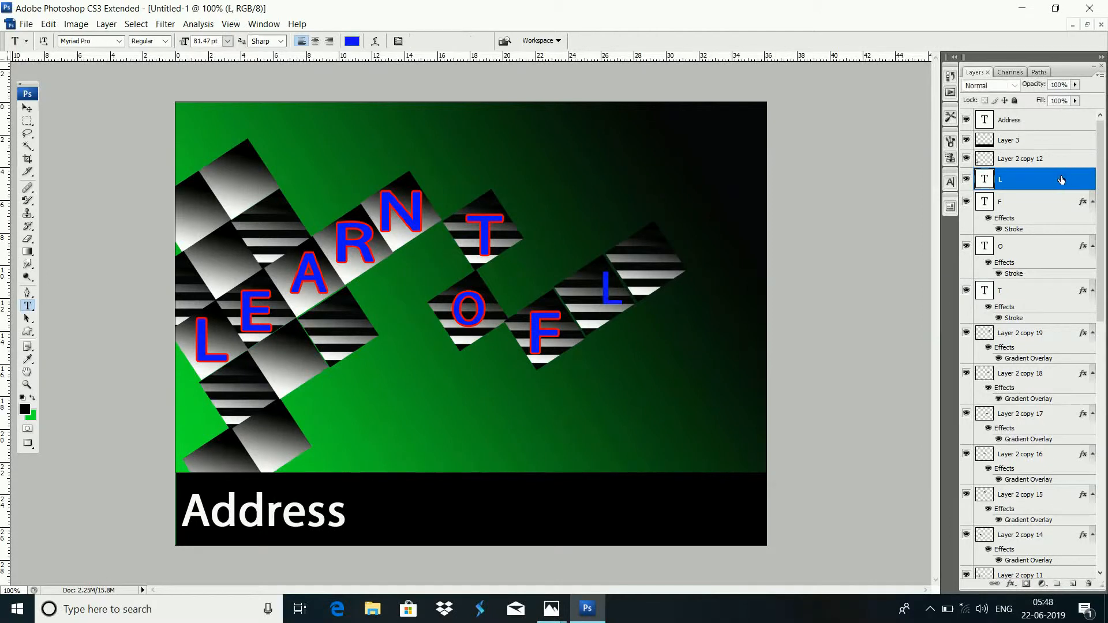
- Apply the red outline stroke to the new letter L beside the F
{"action": "double_click", "coordinate": [1061, 180]}
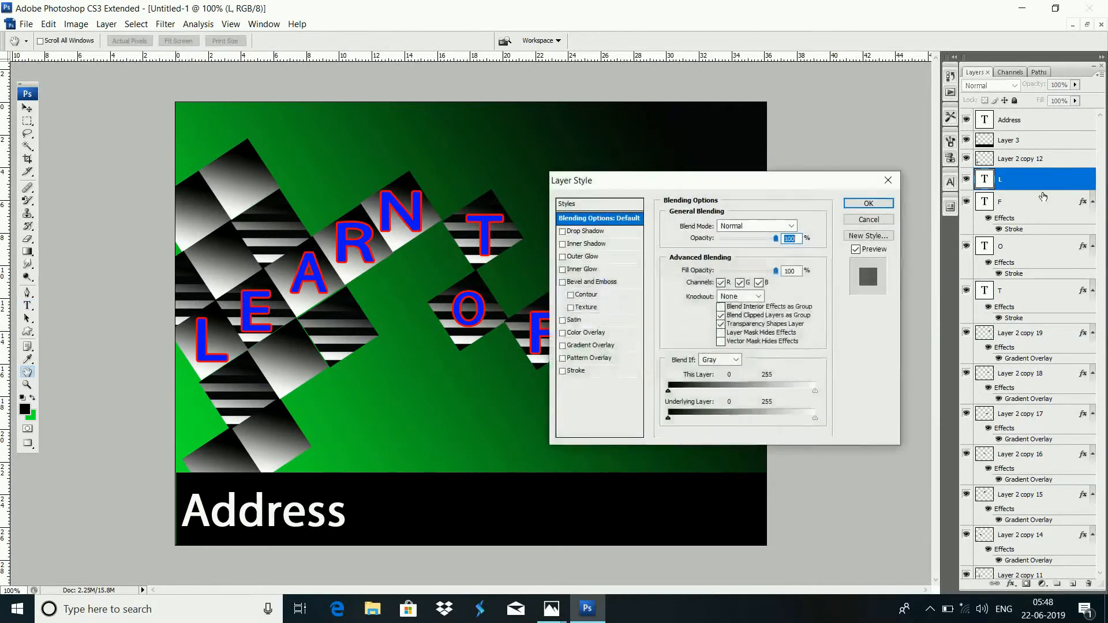
{"action": "left_click", "coordinate": [578, 372]}
{"action": "left_click", "coordinate": [869, 204]}
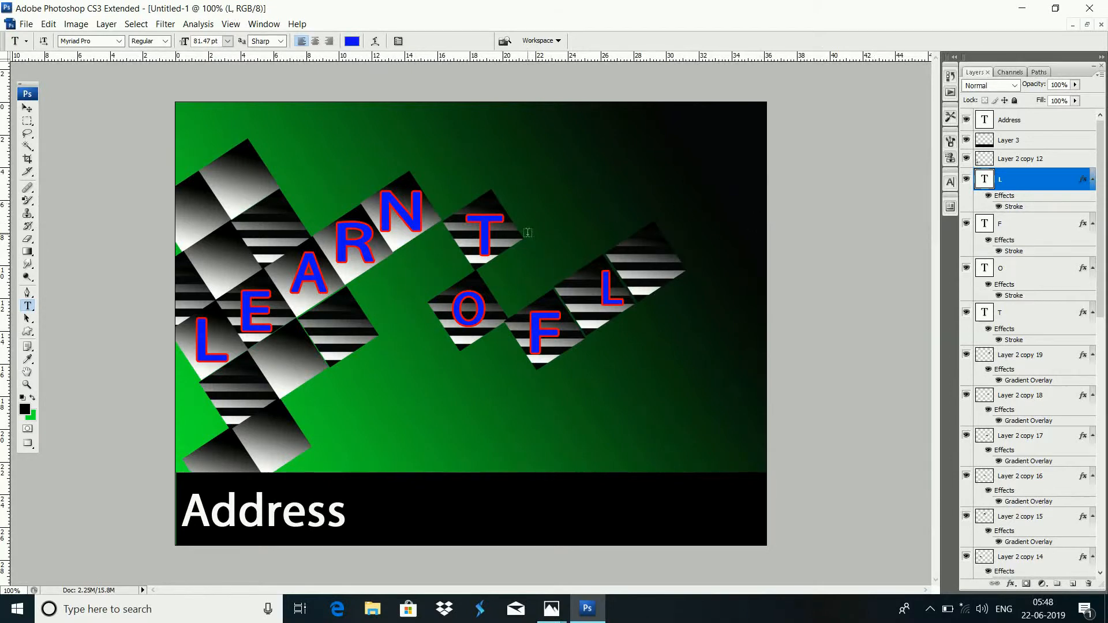
- Scale the L beside the F to 159.0% width and 107.1% height and nudge it down on its tile
{"action": "left_click", "coordinate": [27, 108]}
{"action": "key", "text": "ctrl+t"}
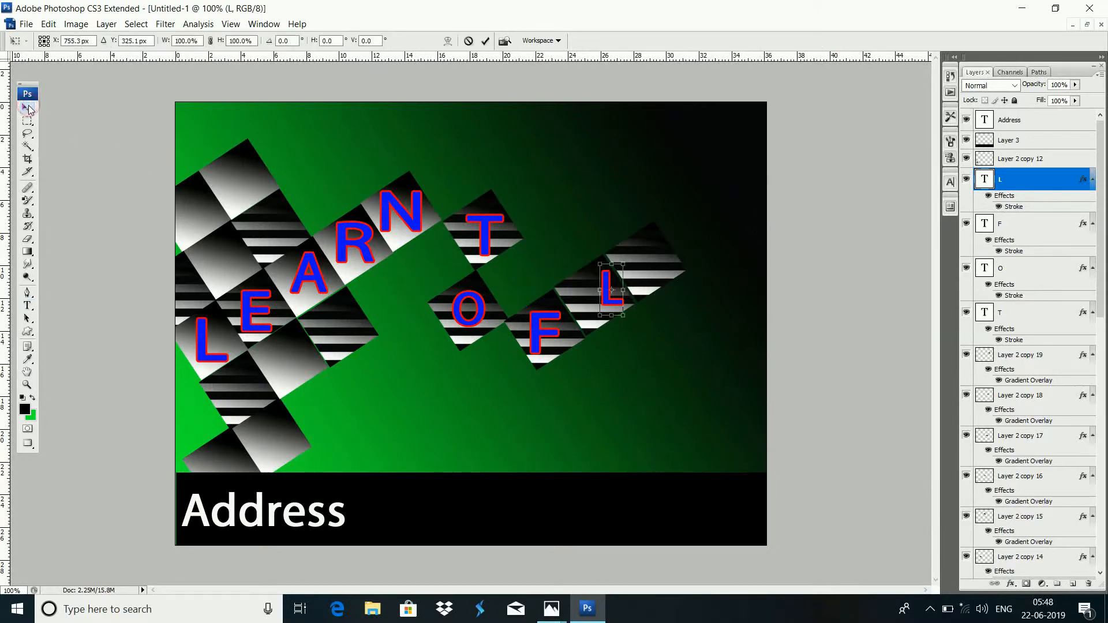
{"action": "left_click_drag", "start_coordinate": [594, 259], "coordinate": [584, 254]}
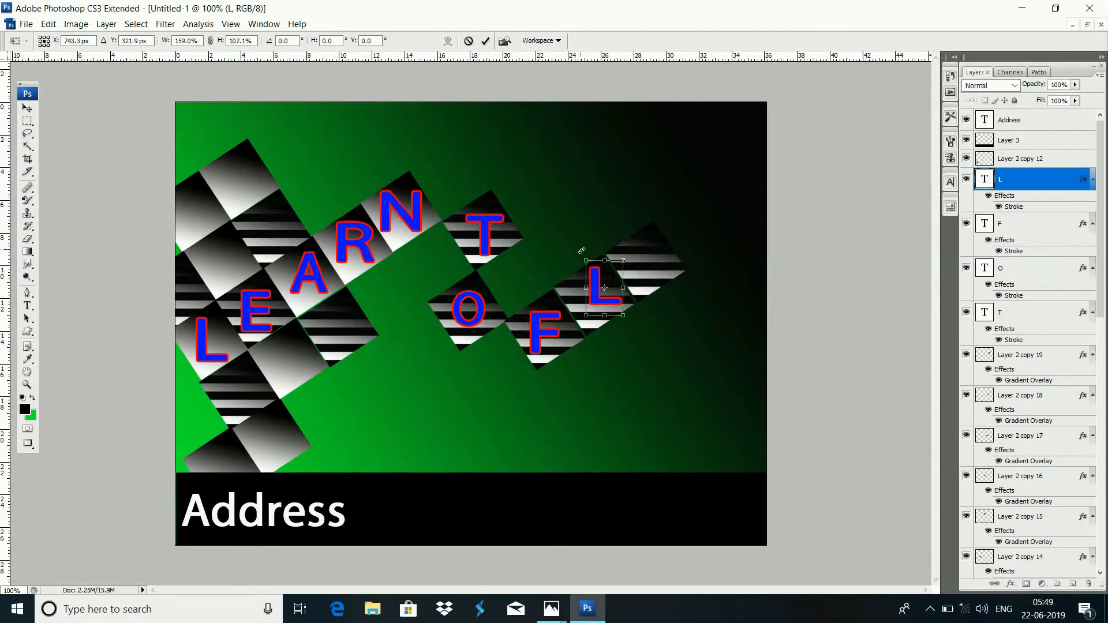
{"action": "key", "text": "Return"}
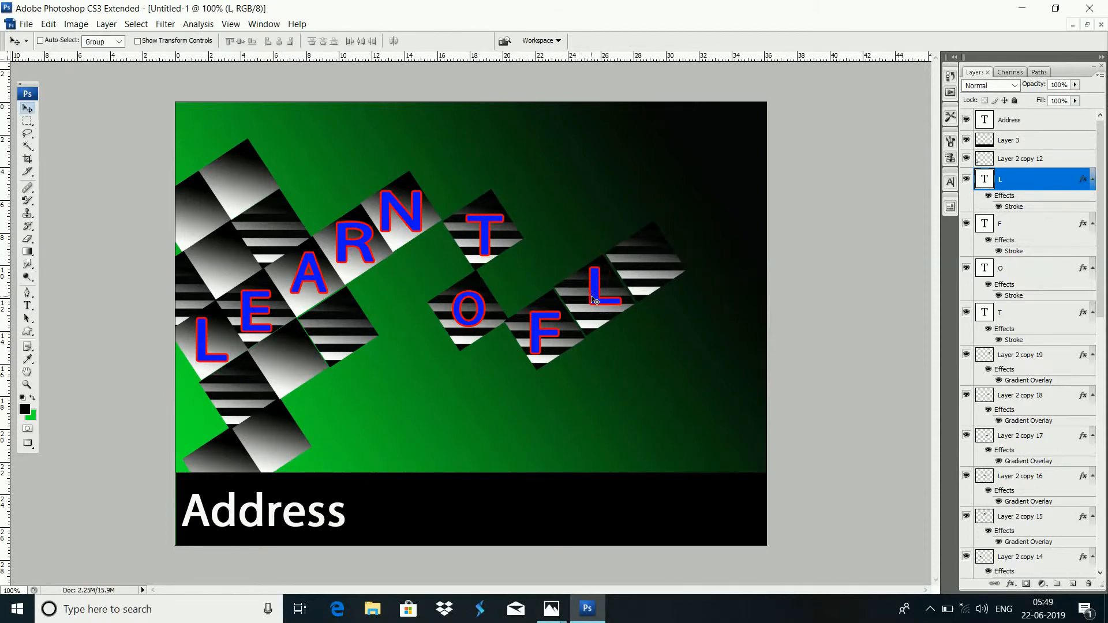
{"action": "left_click_drag", "start_coordinate": [592, 294], "coordinate": [592, 297]}
{"action": "left_click", "coordinate": [27, 306]}
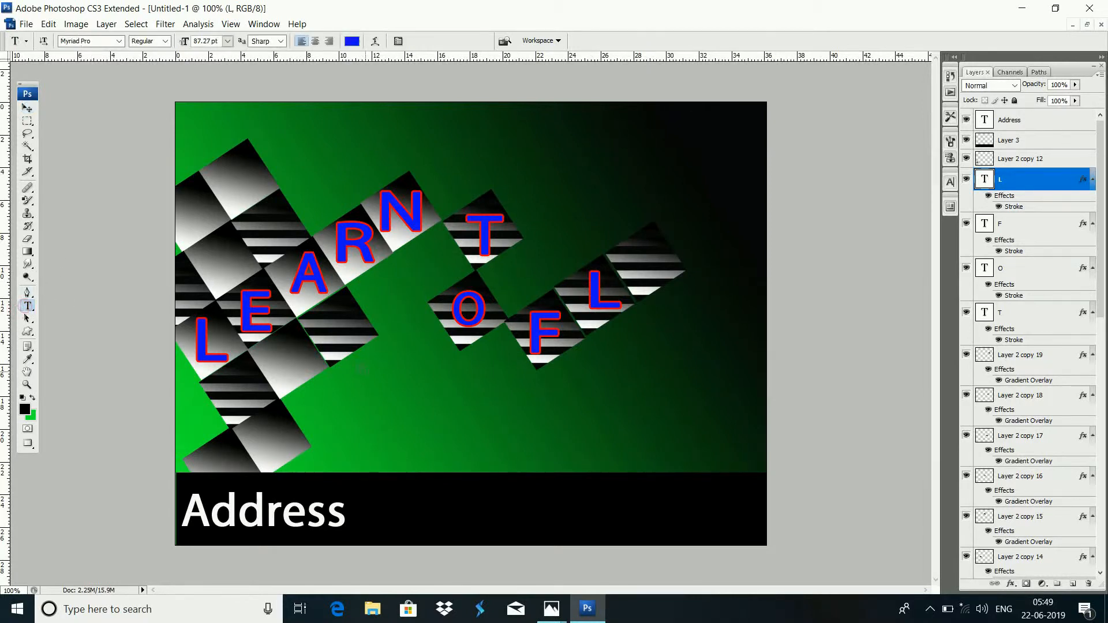
{"action": "left_click", "coordinate": [408, 396]}
{"action": "key", "text": "ctrl+y"}
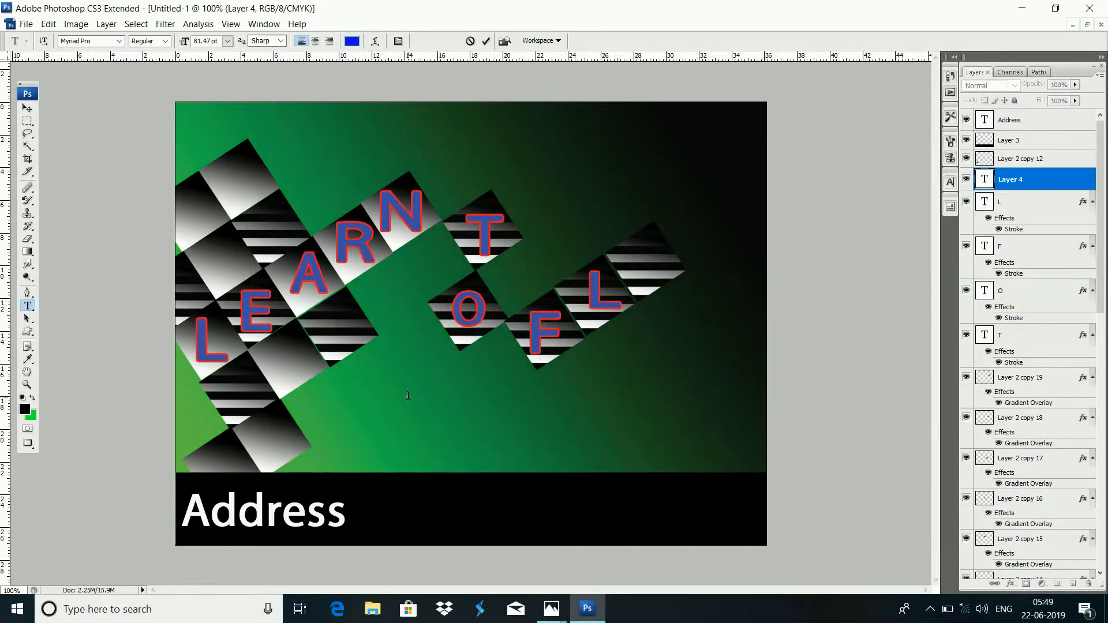
{"action": "key", "text": "Escape"}
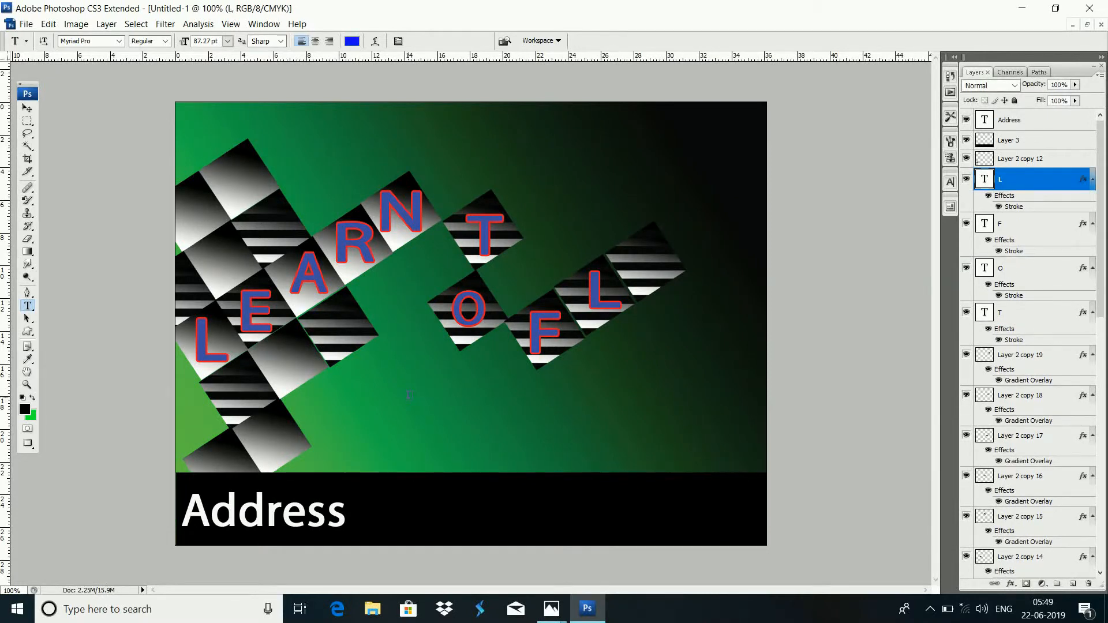
{"action": "key", "text": "y"}
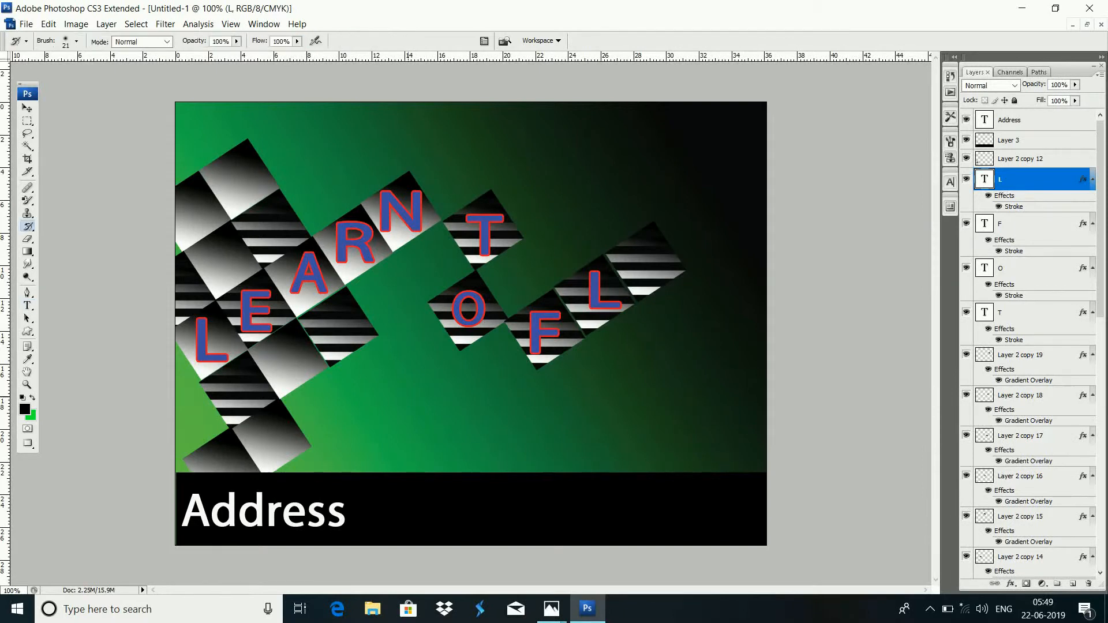
{"action": "left_click", "coordinate": [27, 108]}
{"action": "left_click_drag", "start_coordinate": [34, 310], "coordinate": [62, 302]}
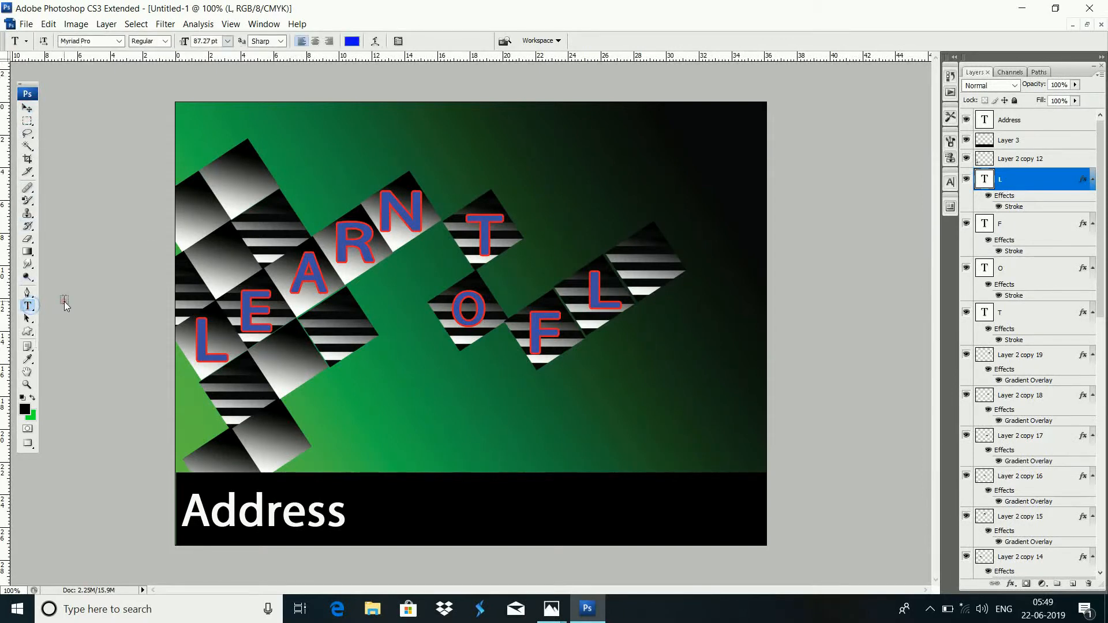
{"action": "left_click", "coordinate": [496, 380]}
{"action": "type", "text": "y"}
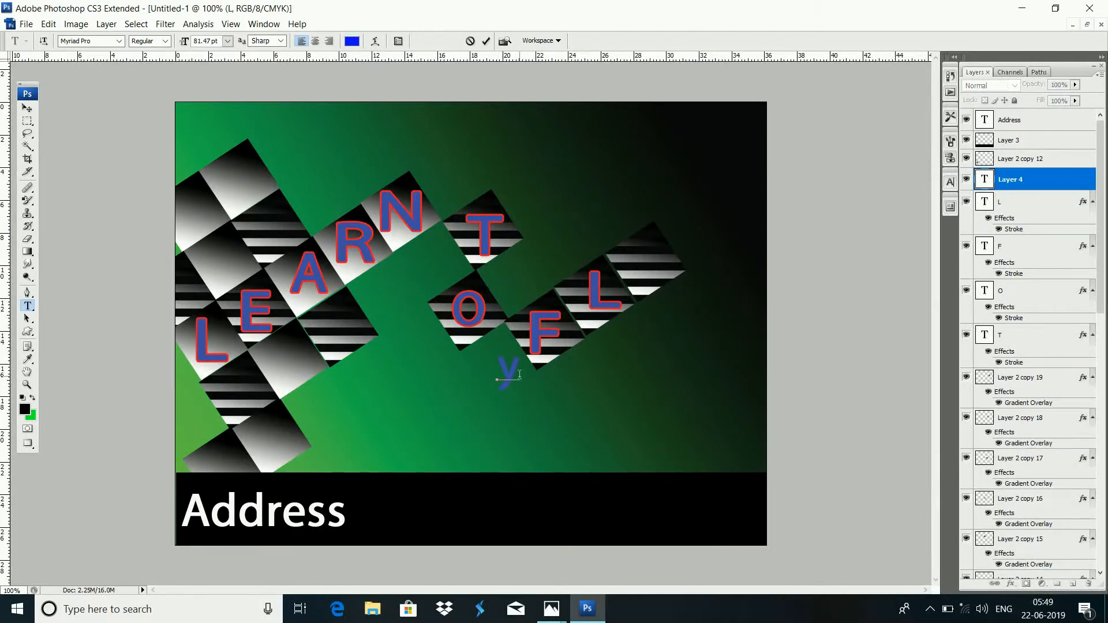
{"action": "key", "text": "ctrl"}
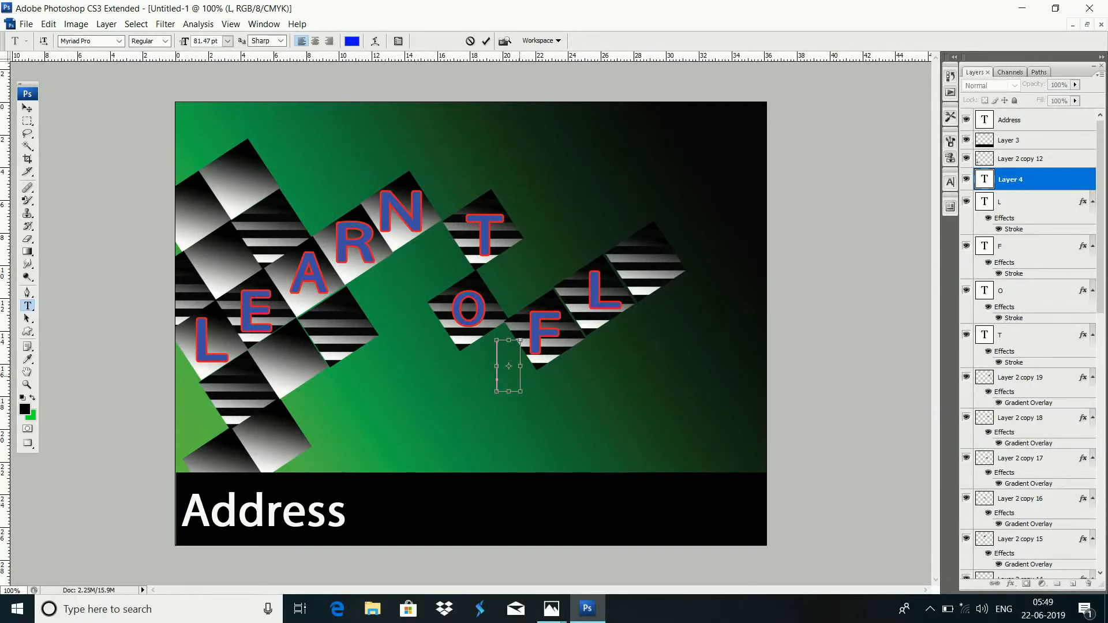
{"action": "key", "text": "Escape"}
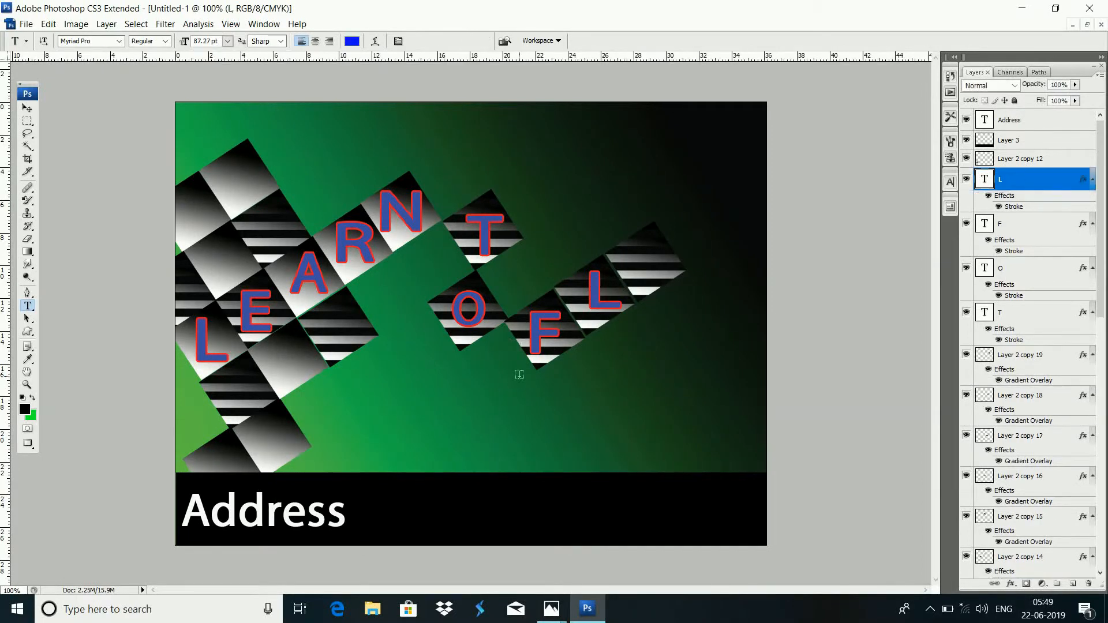
- Undo the last move, scaling and stroke of the letter L beside the F
{"action": "key", "text": "ctrl+alt+z"}
{"action": "key", "text": "ctrl+alt+z"}
{"action": "key", "text": "ctrl+alt+z"}
{"action": "key", "text": "ctrl+alt+z"}
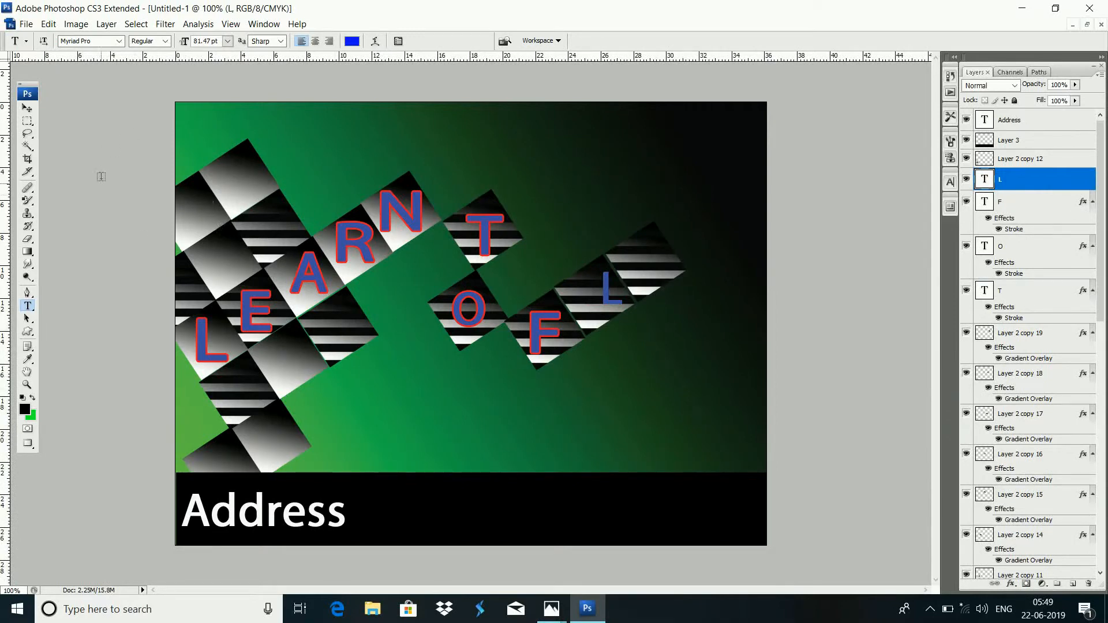
- Add a blue lowercase "y" at 81.47 pt on the empty green area below the tiles
{"action": "left_click", "coordinate": [484, 429]}
{"action": "type", "text": "y"}
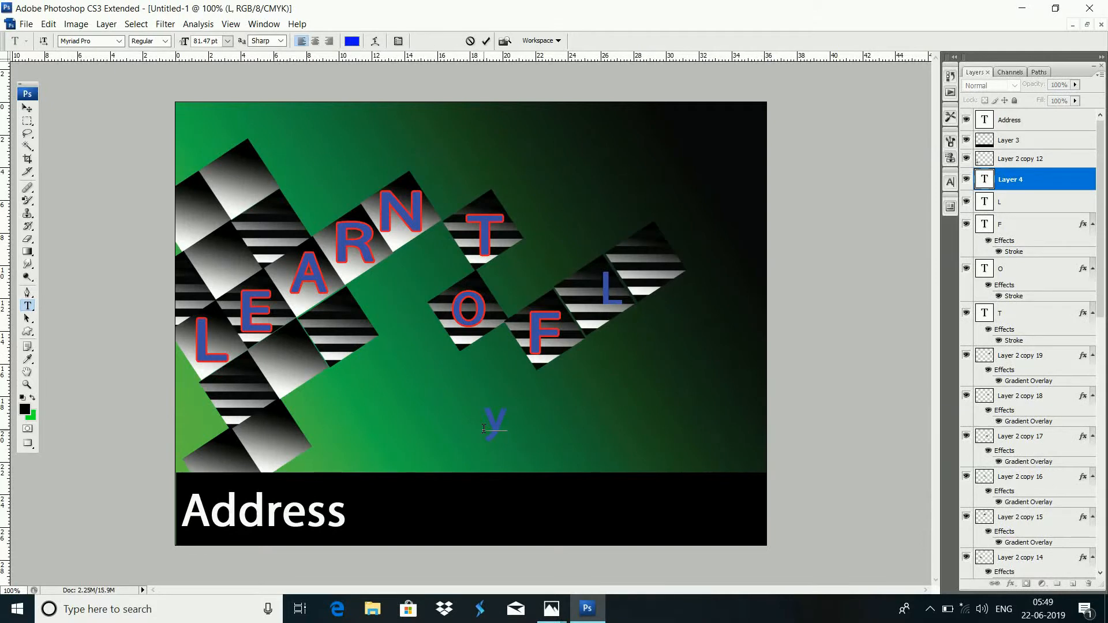
{"action": "double_click", "coordinate": [506, 426]}
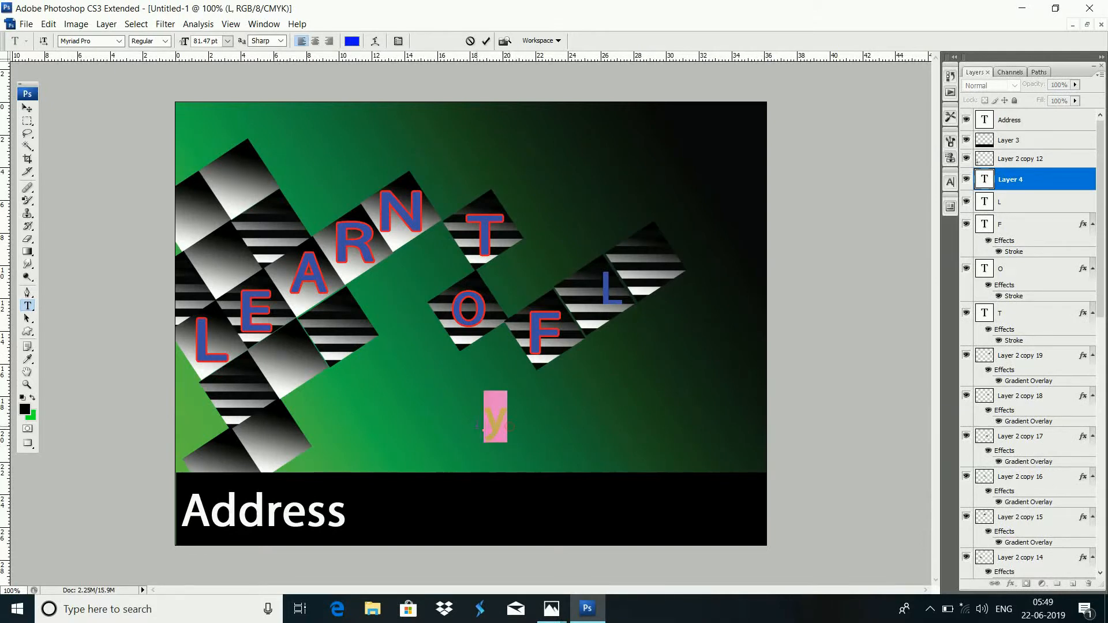
{"action": "left_click", "coordinate": [1046, 186]}
- Apply a 3 px red outside stroke to the y and move it onto the last striped tile beyond the L
{"action": "double_click", "coordinate": [1045, 186]}
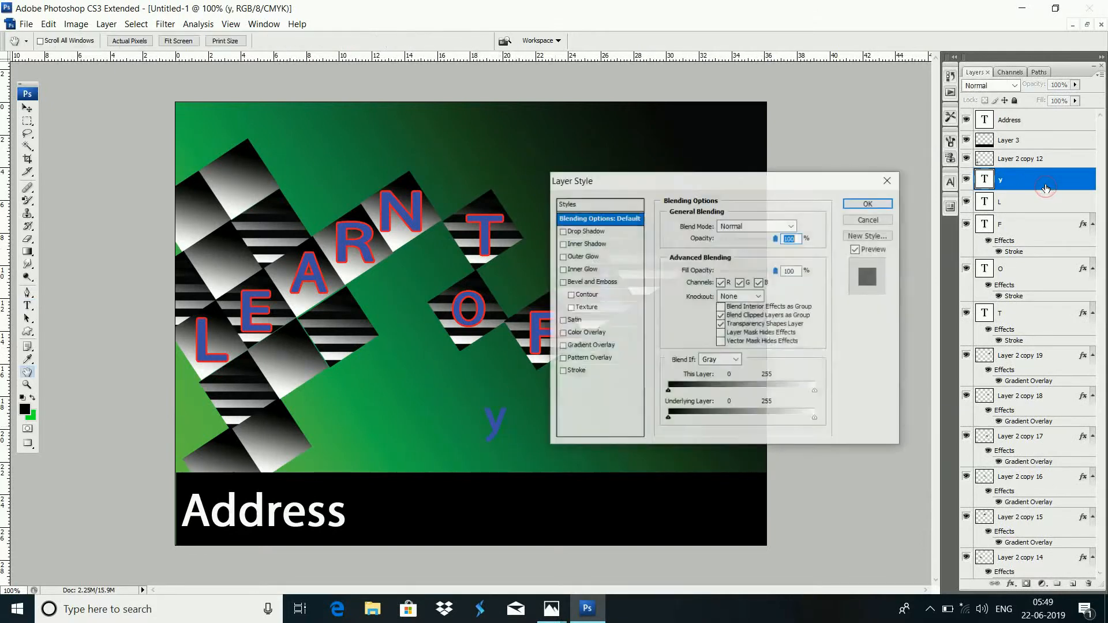
{"action": "left_click", "coordinate": [580, 370]}
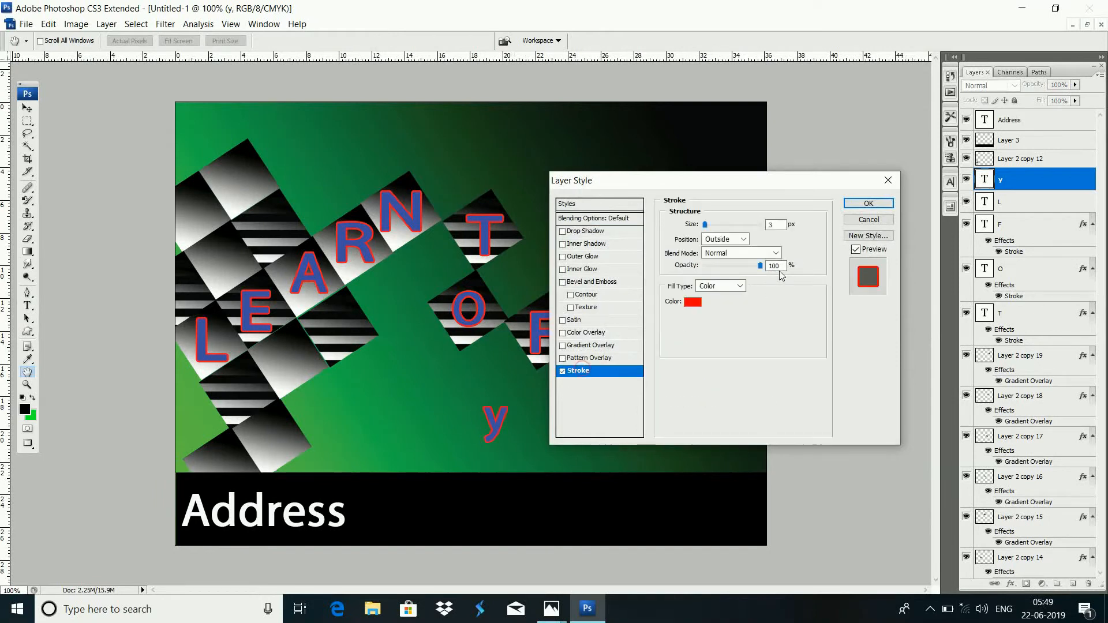
{"action": "left_click", "coordinate": [858, 206]}
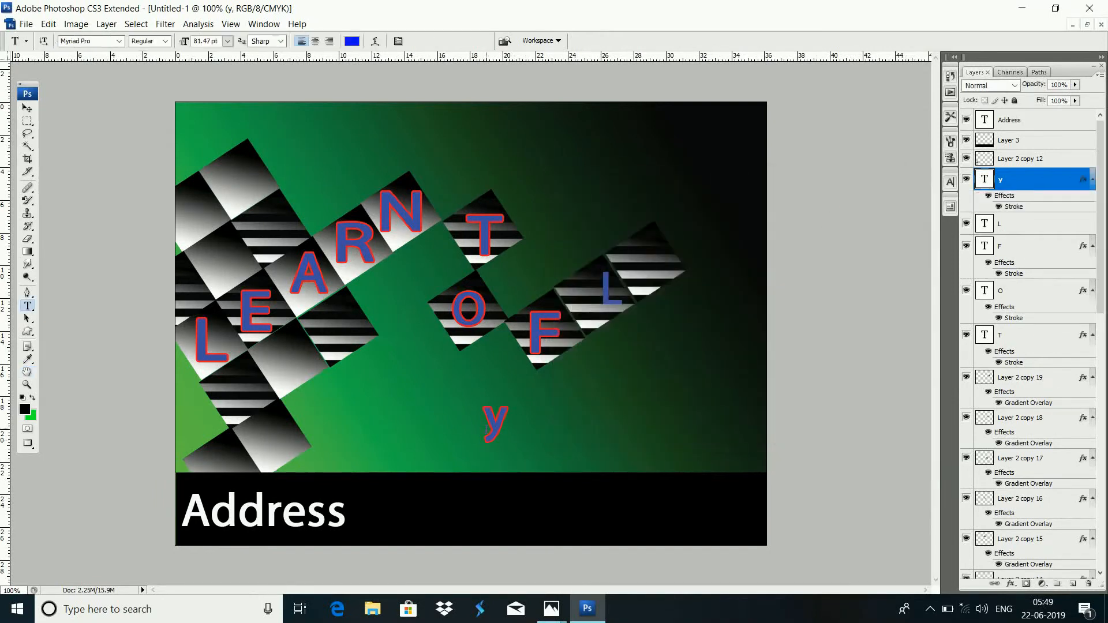
{"action": "left_click", "coordinate": [27, 108]}
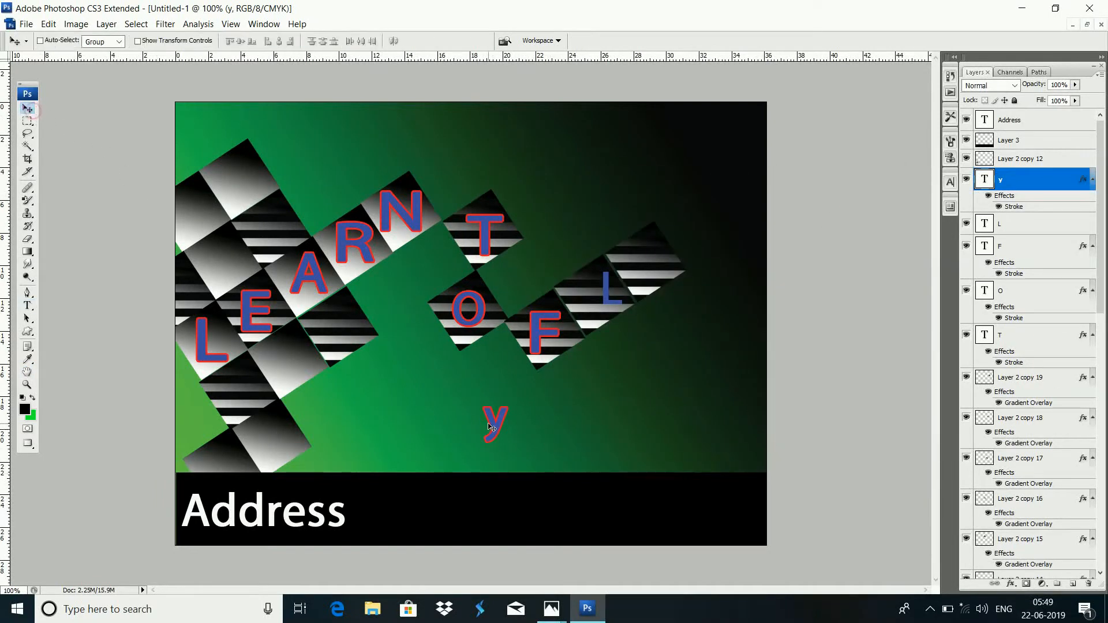
{"action": "left_click_drag", "start_coordinate": [486, 428], "coordinate": [647, 264]}
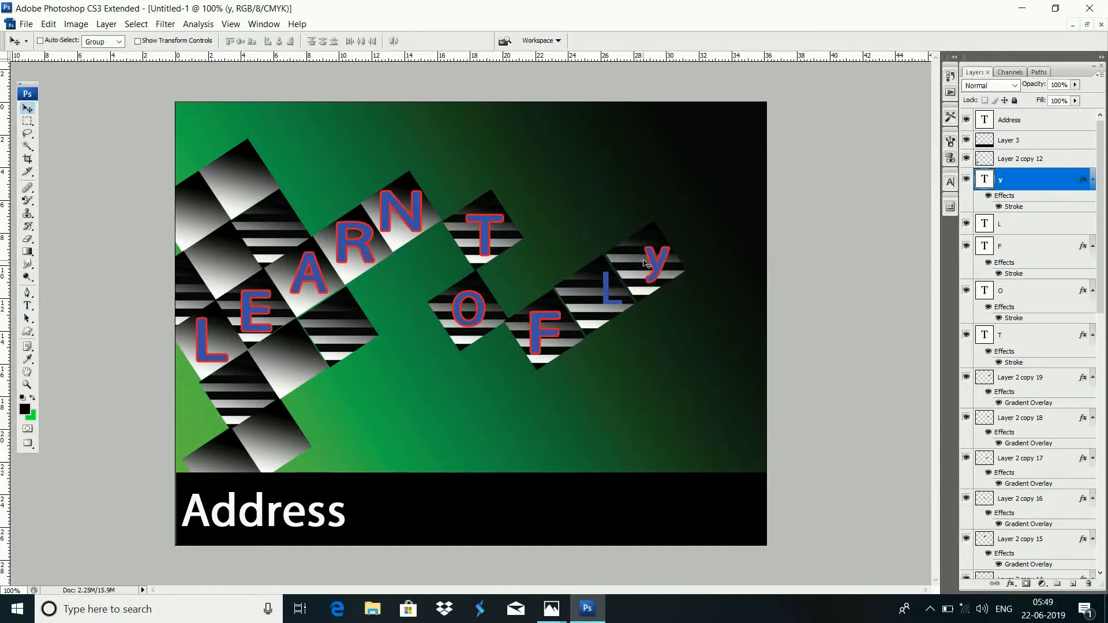
- Apply a 3 px red outside stroke to the letter L between the F and the y
{"action": "double_click", "coordinate": [1058, 226]}
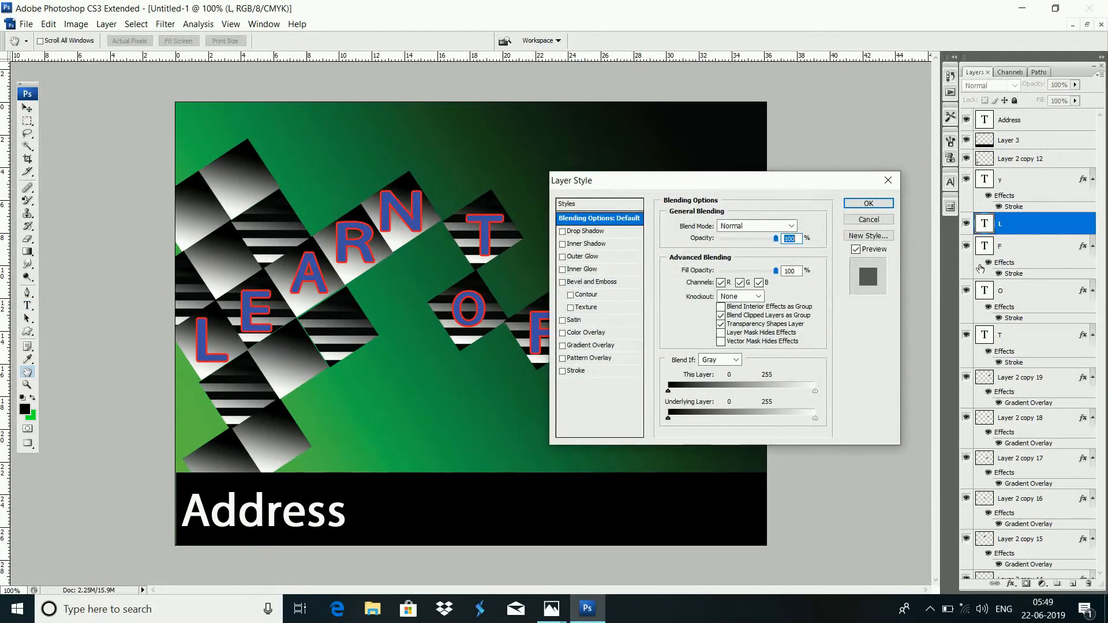
{"action": "left_click", "coordinate": [591, 373]}
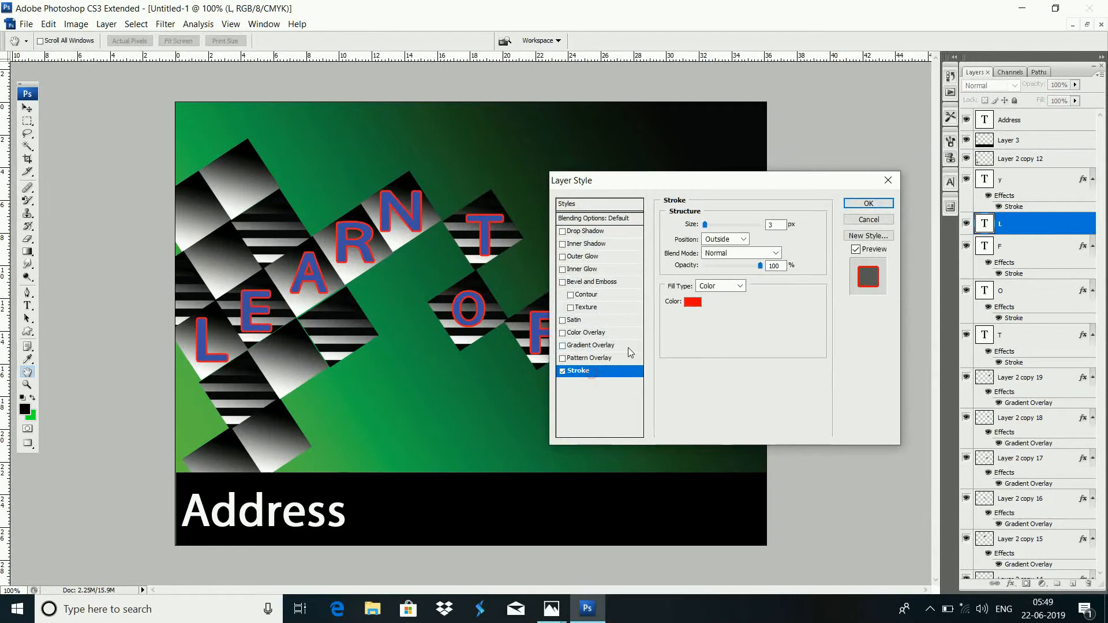
{"action": "left_click", "coordinate": [872, 204]}
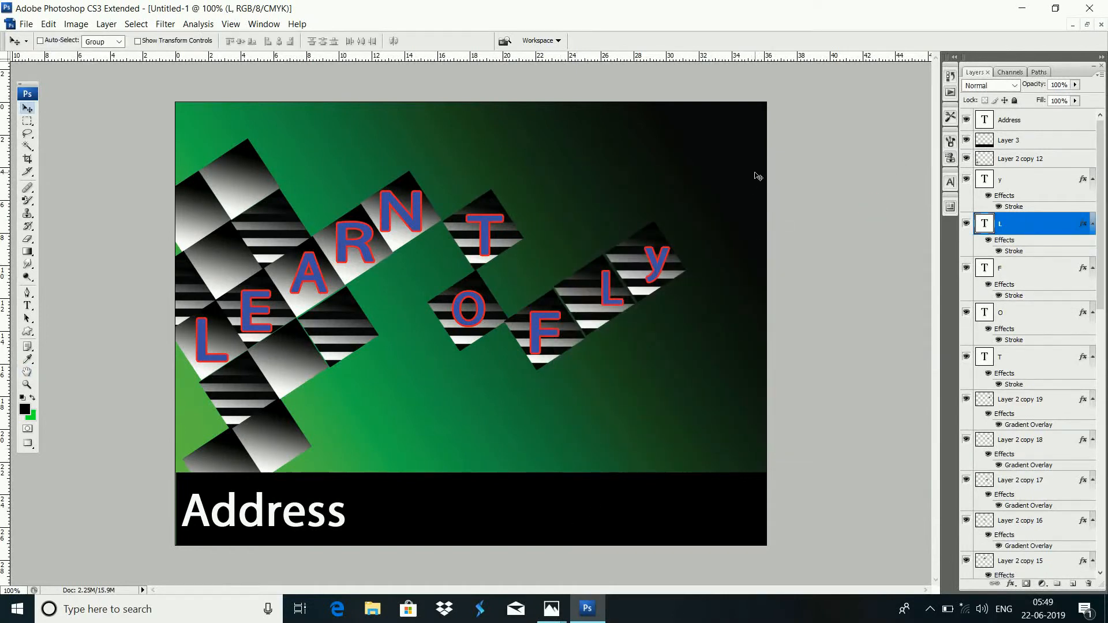
- Make Layer 1 the active layer and select the whole canvas with the Rectangular Marquee
{"action": "scroll", "coordinate": [1038, 370], "scroll_direction": "down", "scroll_amount": 6}
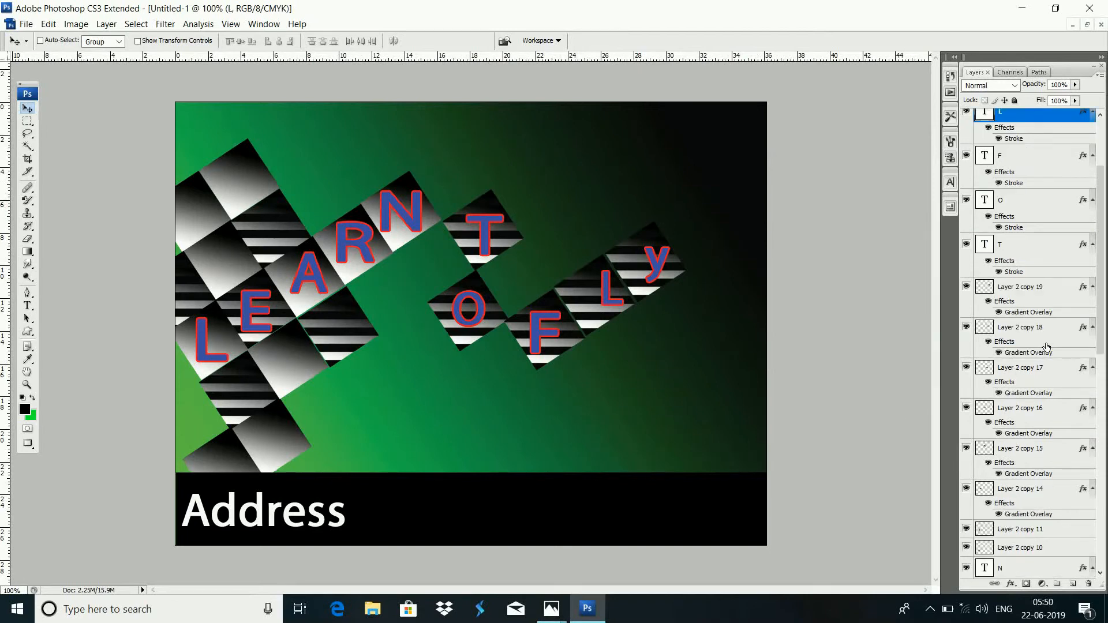
{"action": "scroll", "coordinate": [1038, 370], "scroll_direction": "down", "scroll_amount": 5}
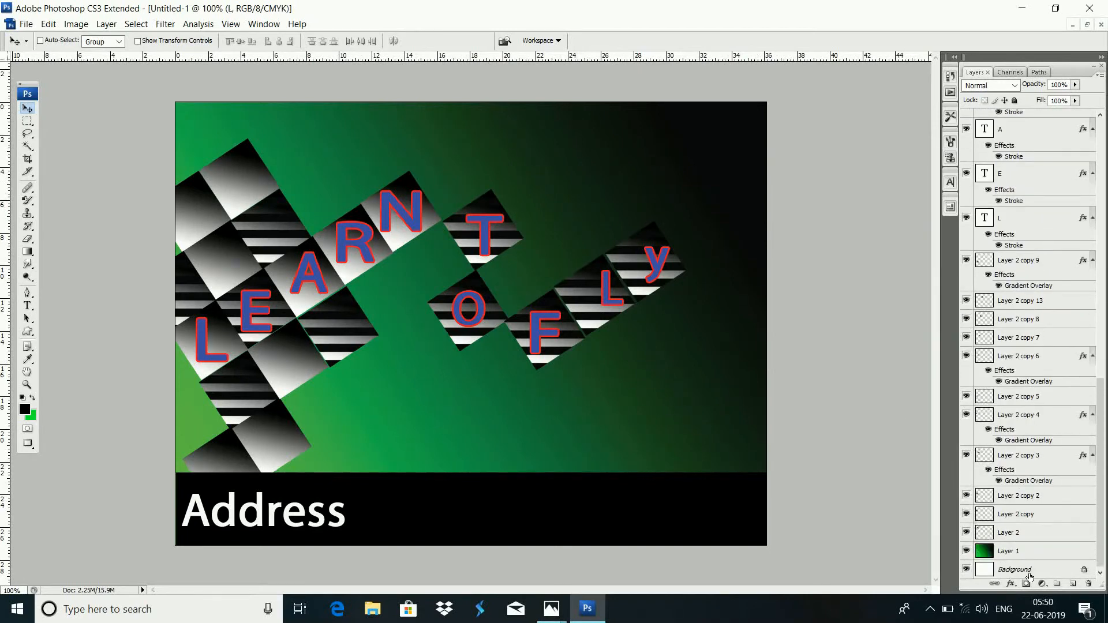
{"action": "left_click", "coordinate": [1038, 554]}
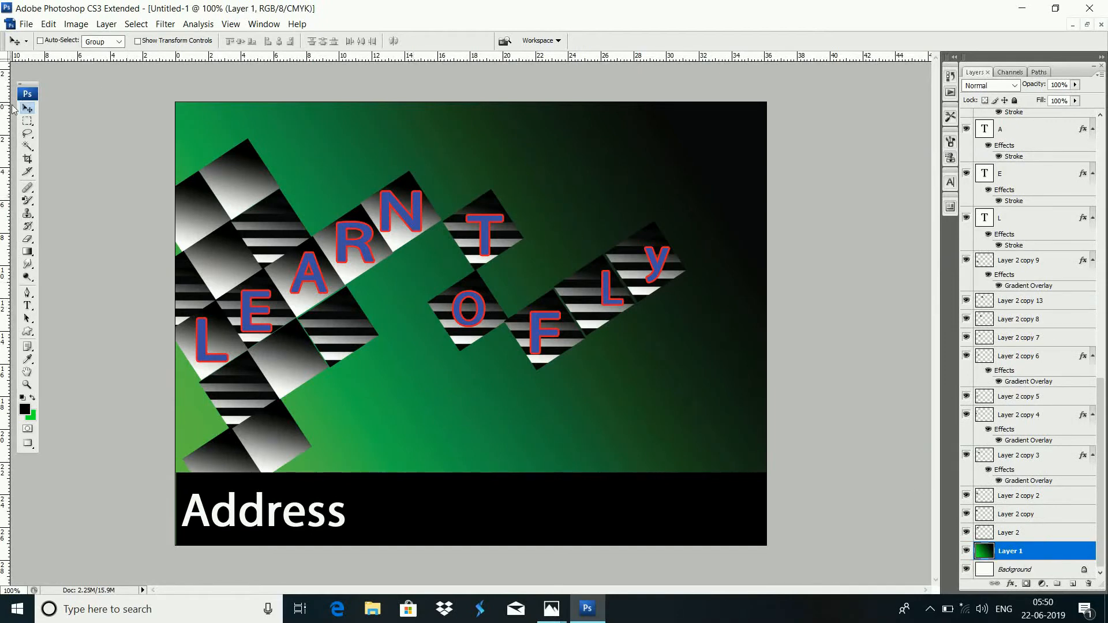
{"action": "left_click", "coordinate": [26, 121]}
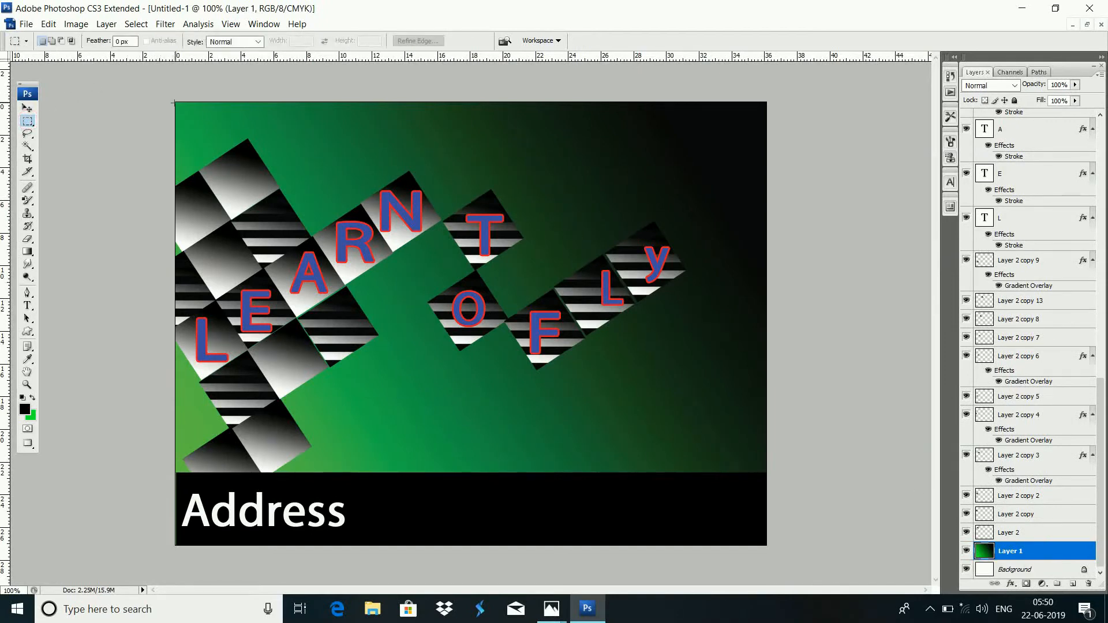
{"action": "left_click_drag", "start_coordinate": [772, 564], "coordinate": [781, 563]}
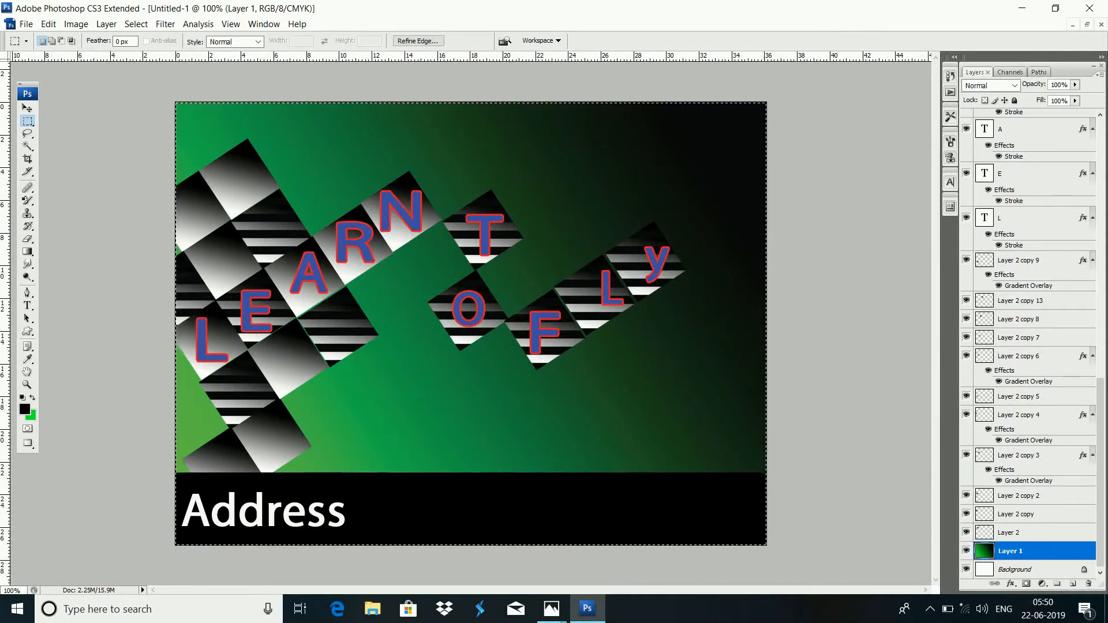
- Set up a black-to-bright-blue gradient from the Foreground to Background preset by recolouring its green end stop with hue 219
{"action": "left_click", "coordinate": [27, 252]}
{"action": "left_click", "coordinate": [74, 44]}
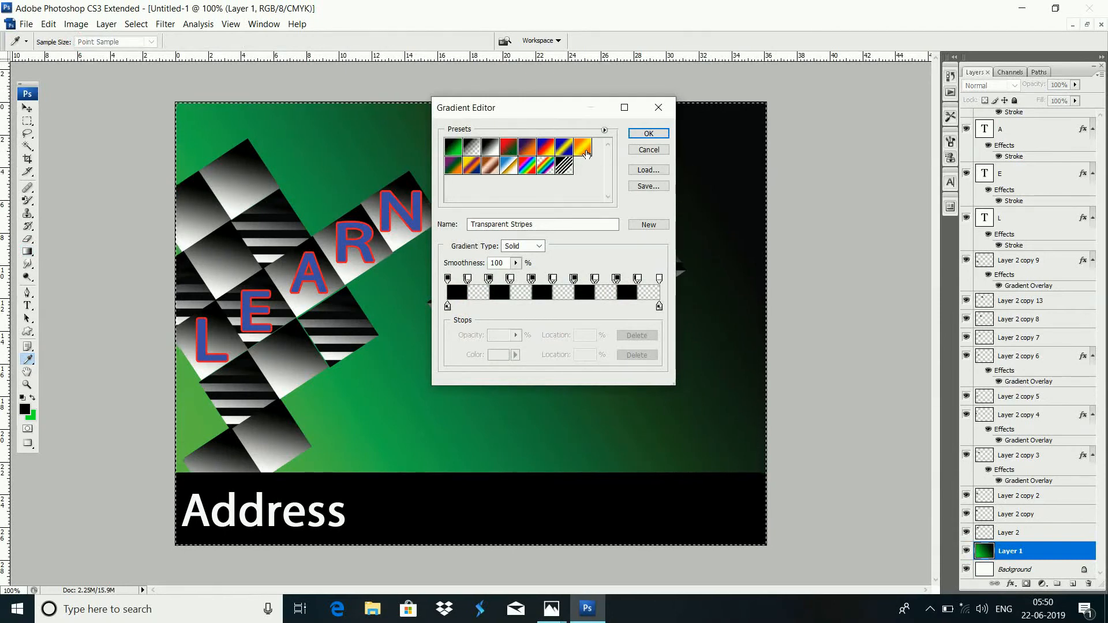
{"action": "left_click", "coordinate": [459, 148]}
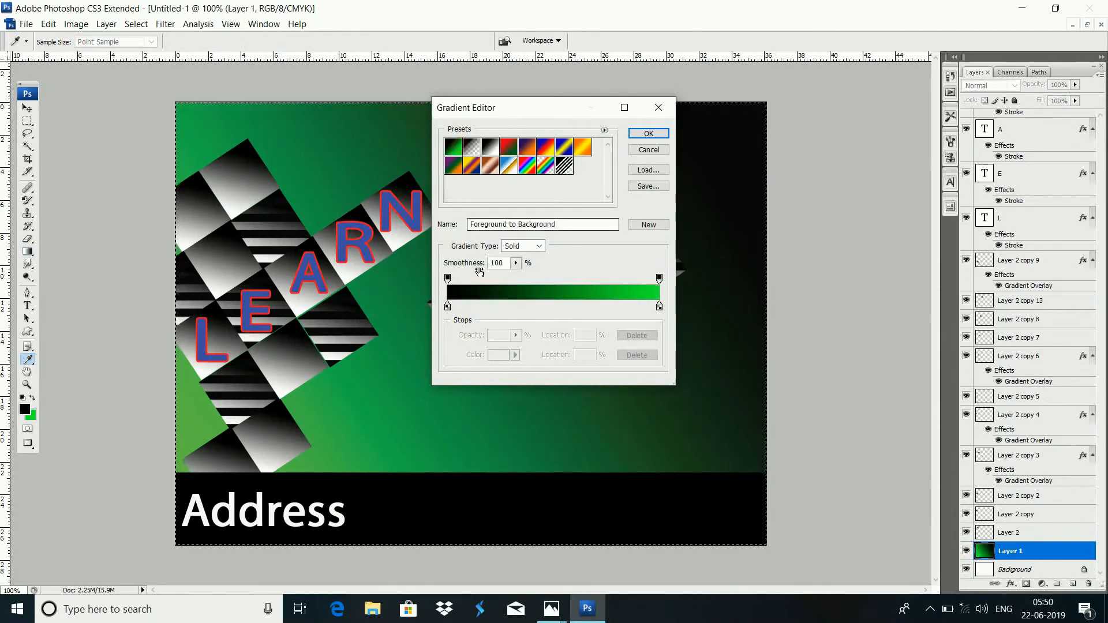
{"action": "left_click", "coordinate": [659, 306]}
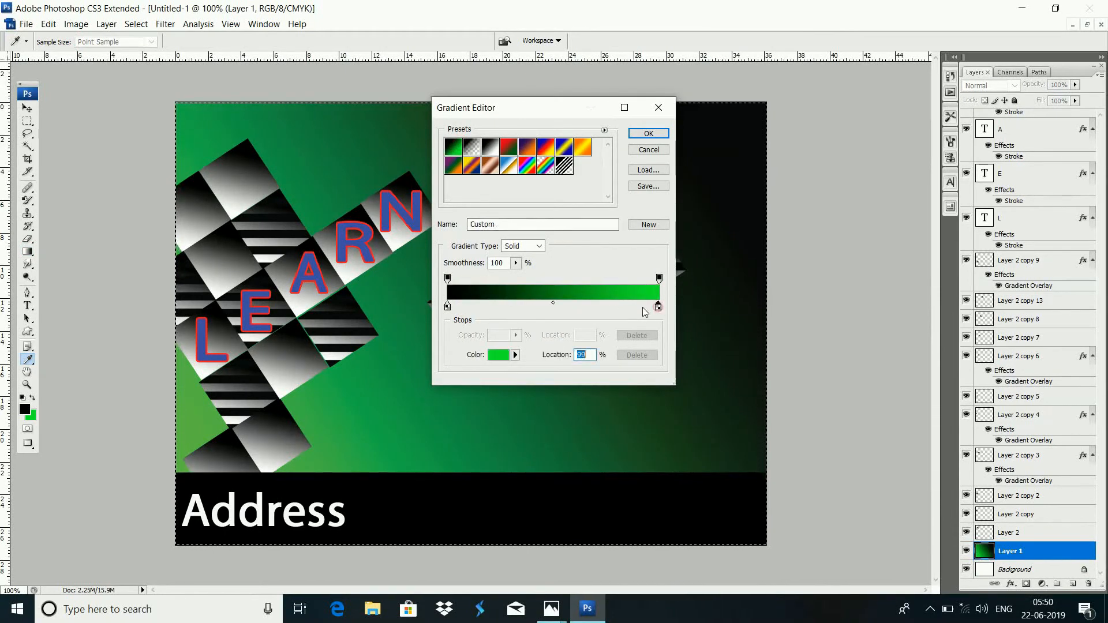
{"action": "left_click", "coordinate": [498, 354]}
{"action": "left_click", "coordinate": [612, 362]}
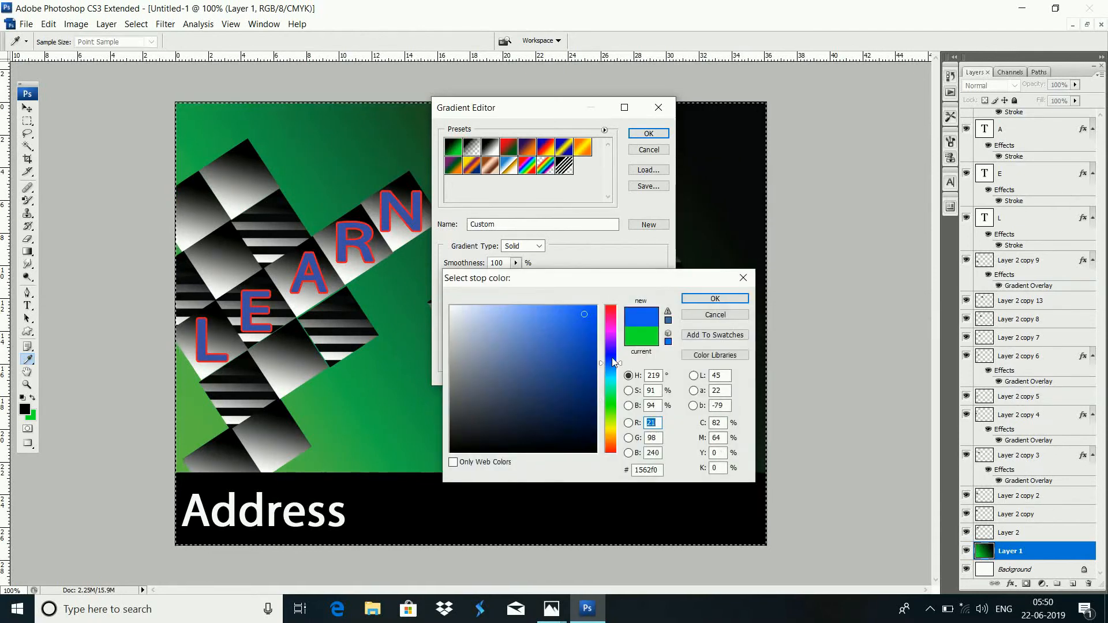
{"action": "left_click_drag", "start_coordinate": [556, 307], "coordinate": [539, 306]}
{"action": "left_click", "coordinate": [521, 310]}
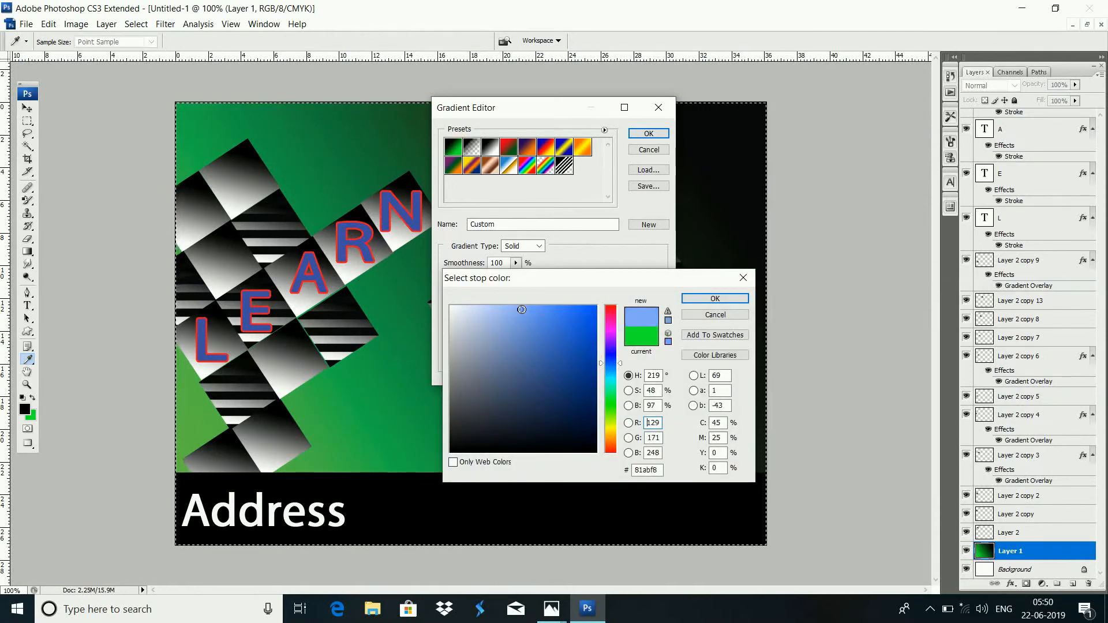
{"action": "left_click", "coordinate": [586, 310]}
{"action": "left_click", "coordinate": [735, 299]}
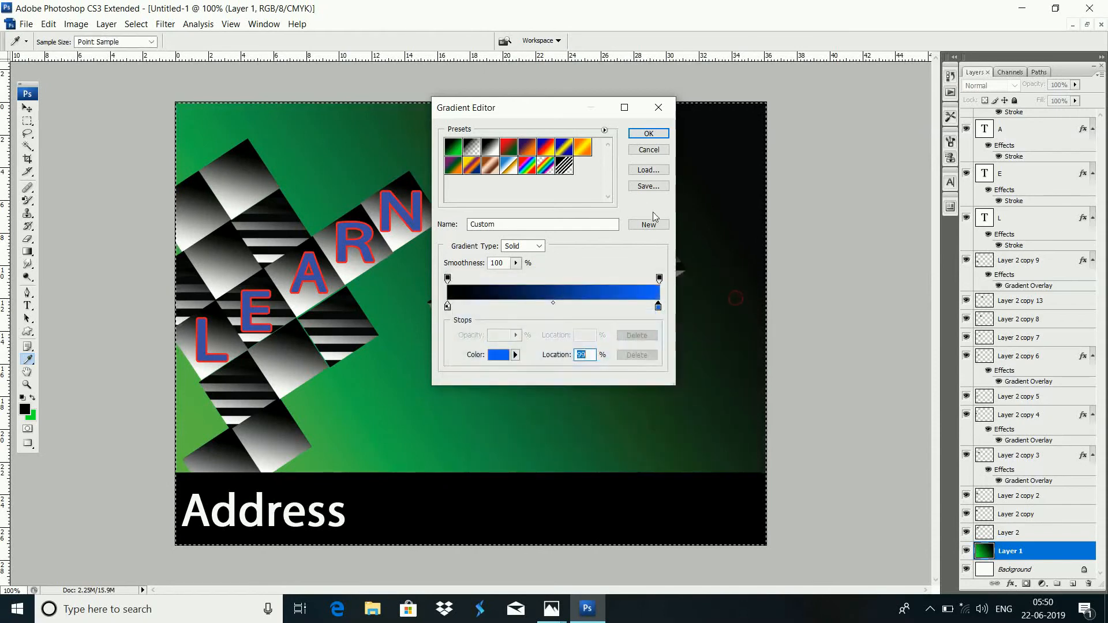
{"action": "left_click", "coordinate": [645, 135]}
- Fill Layer 1 with the gradient diagonally, black at the upper right to blue at the lower left, and deselect the canvas
{"action": "left_click_drag", "start_coordinate": [336, 125], "coordinate": [627, 438]}
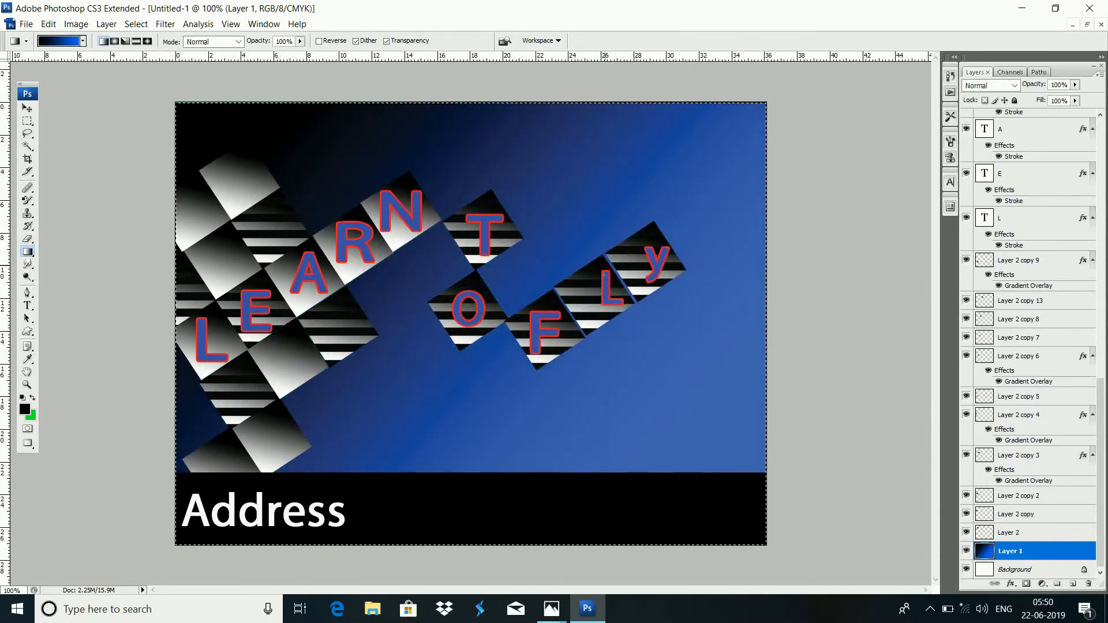
{"action": "left_click_drag", "start_coordinate": [669, 147], "coordinate": [287, 405]}
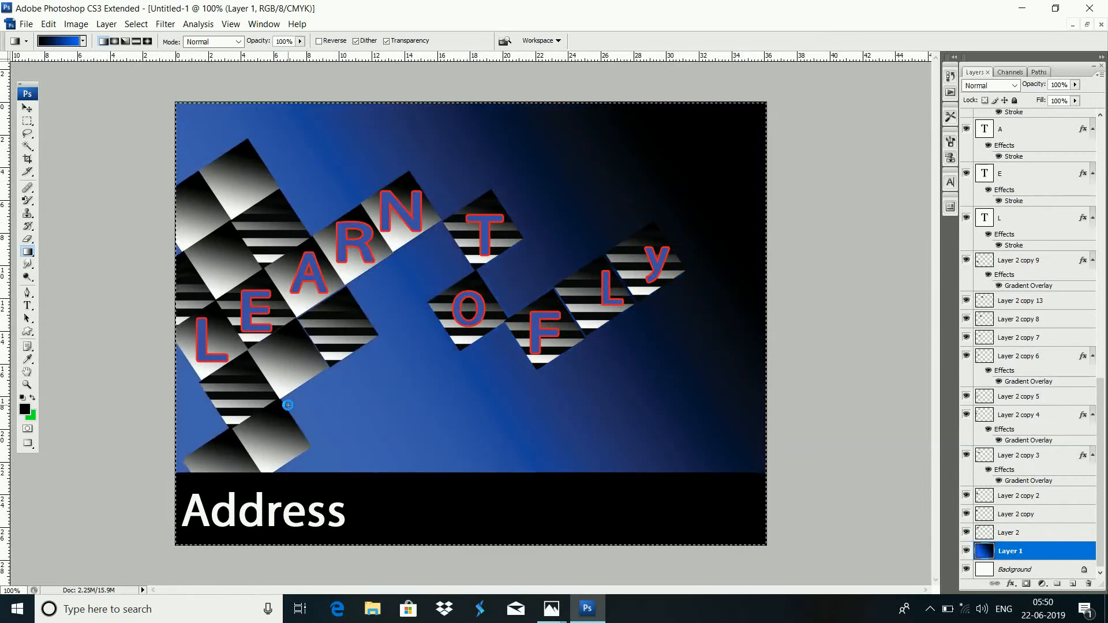
{"action": "key", "text": "ctrl+d"}
{"action": "left_click", "coordinate": [22, 109]}
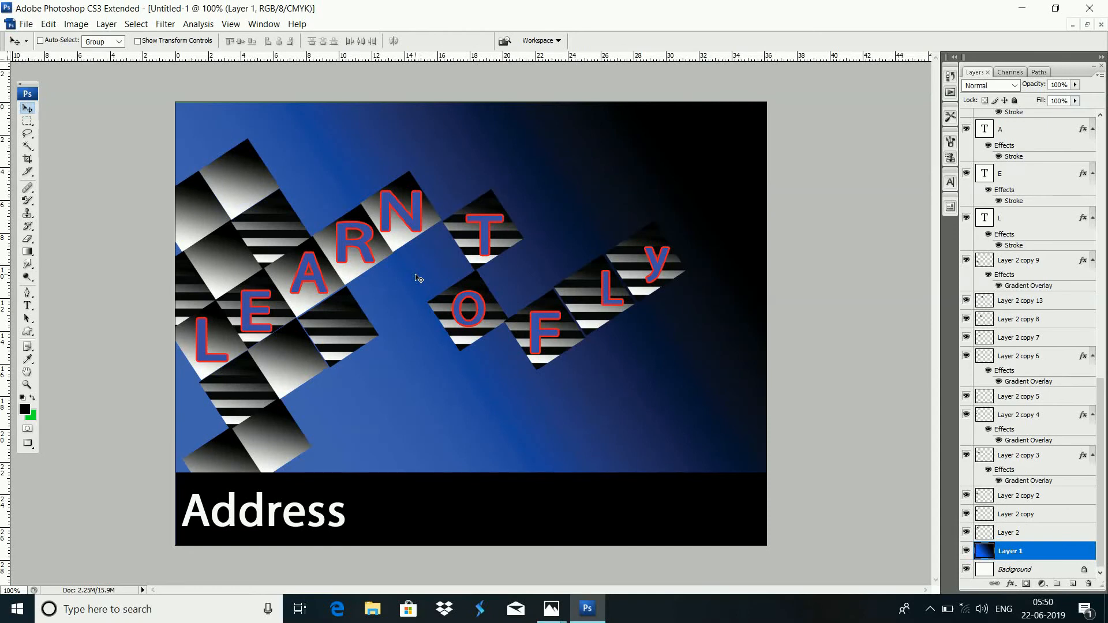
{"action": "left_click_drag", "start_coordinate": [27, 121], "coordinate": [101, 122]}
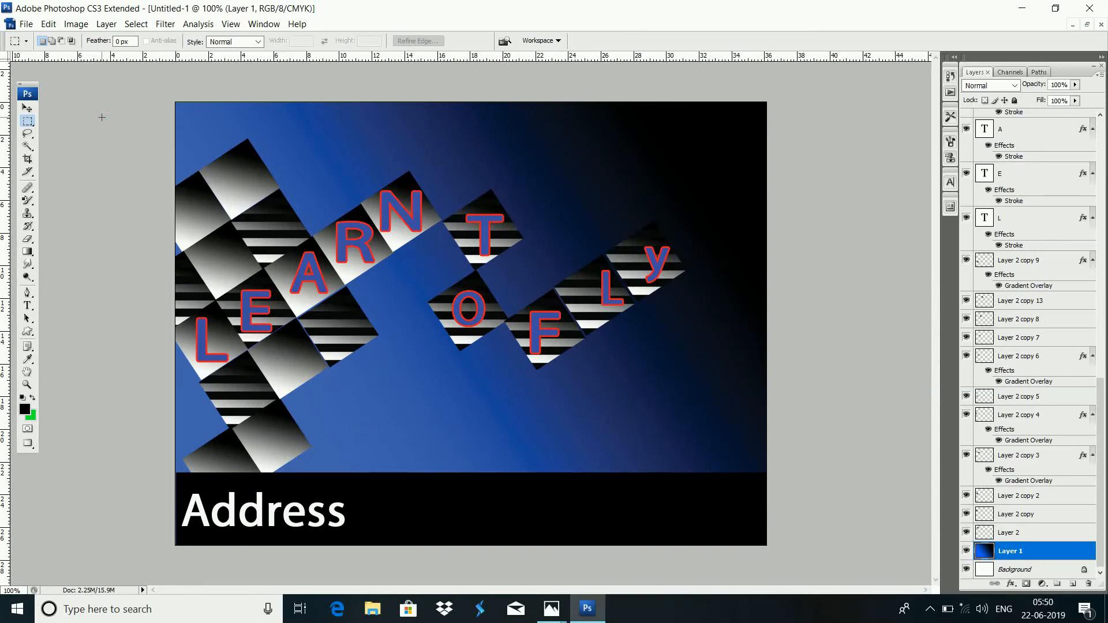